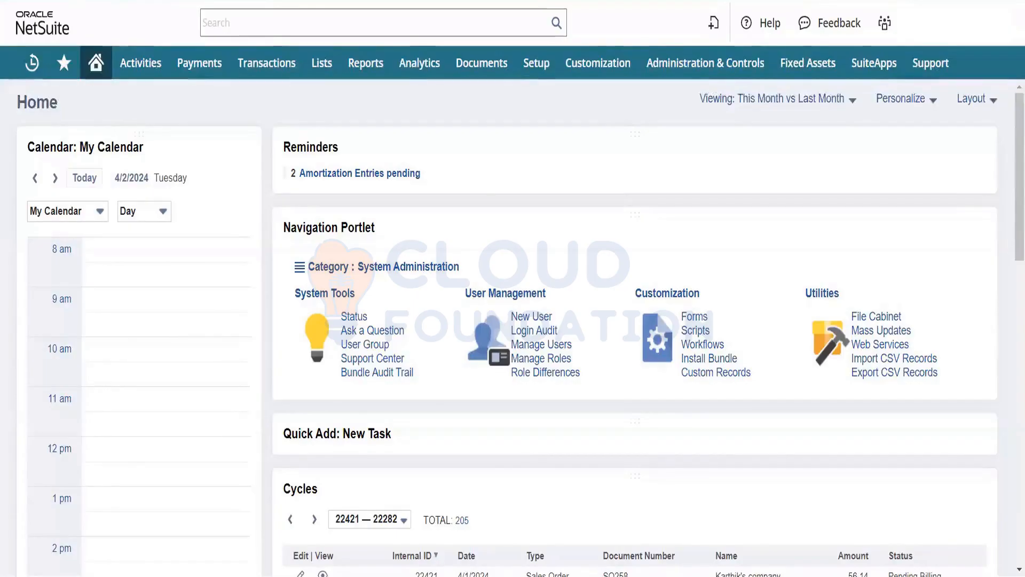
mouse_move(267, 67)
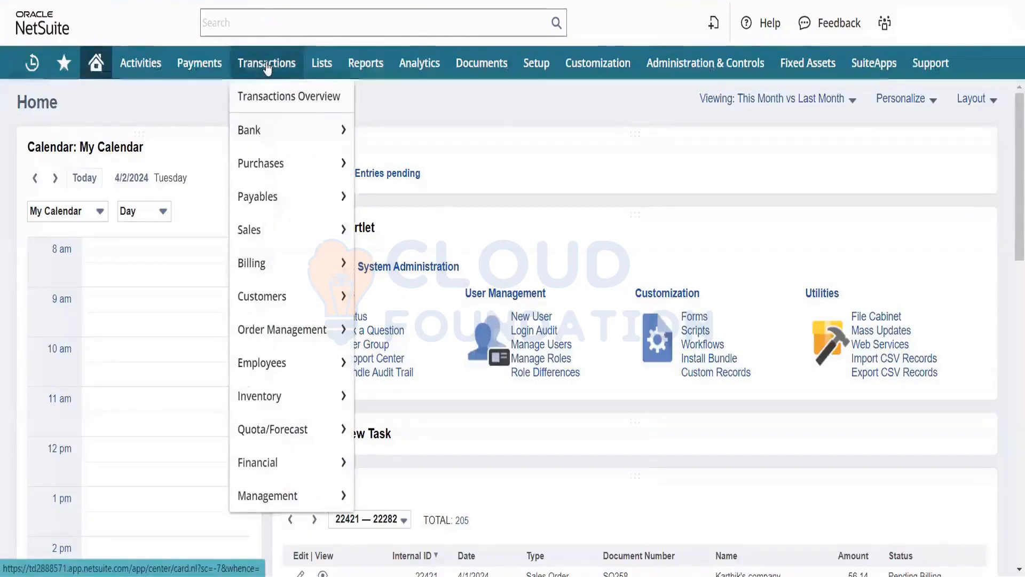
mouse_move(298, 162)
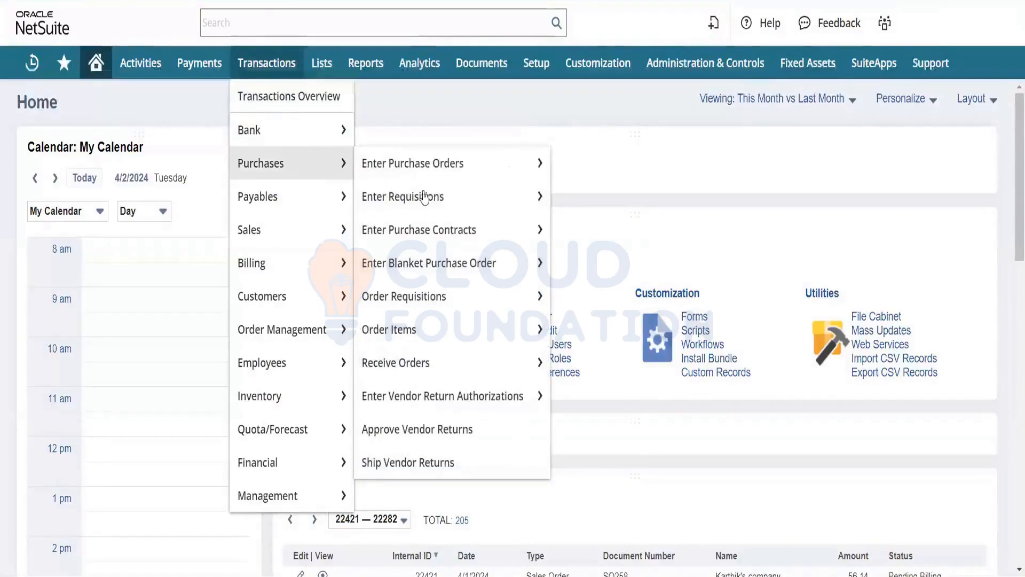
mouse_move(439, 236)
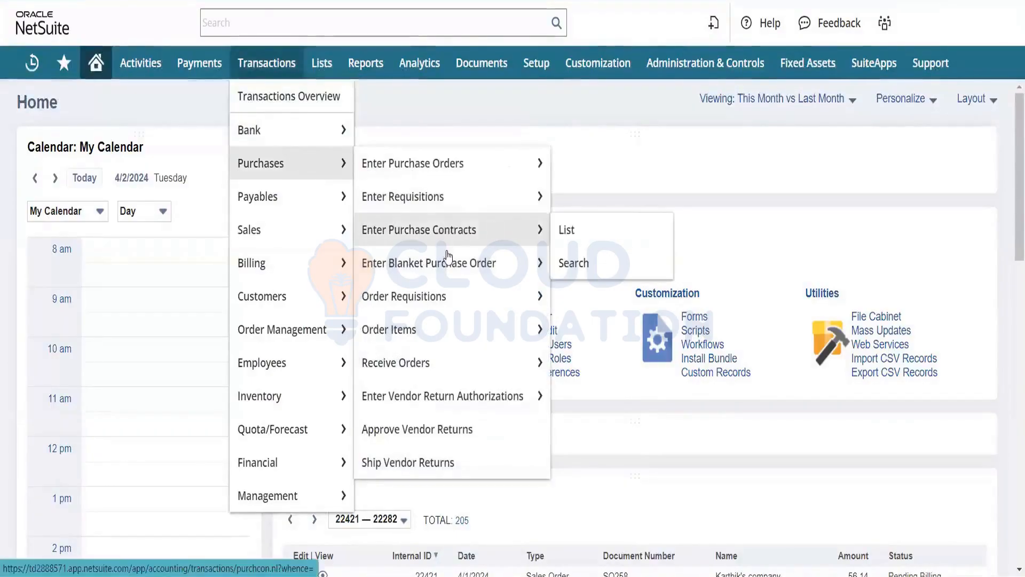
mouse_move(453, 269)
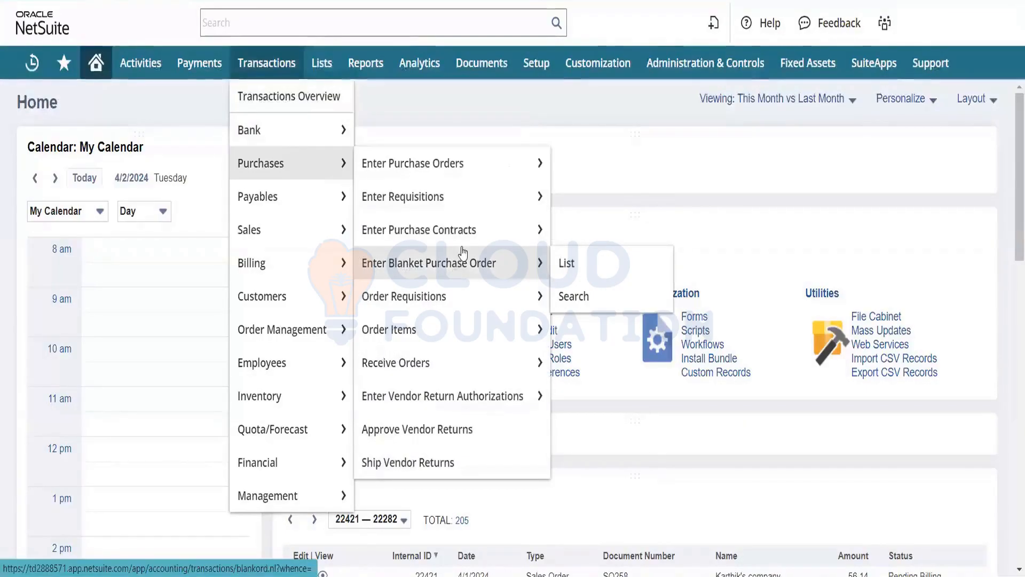
mouse_move(473, 234)
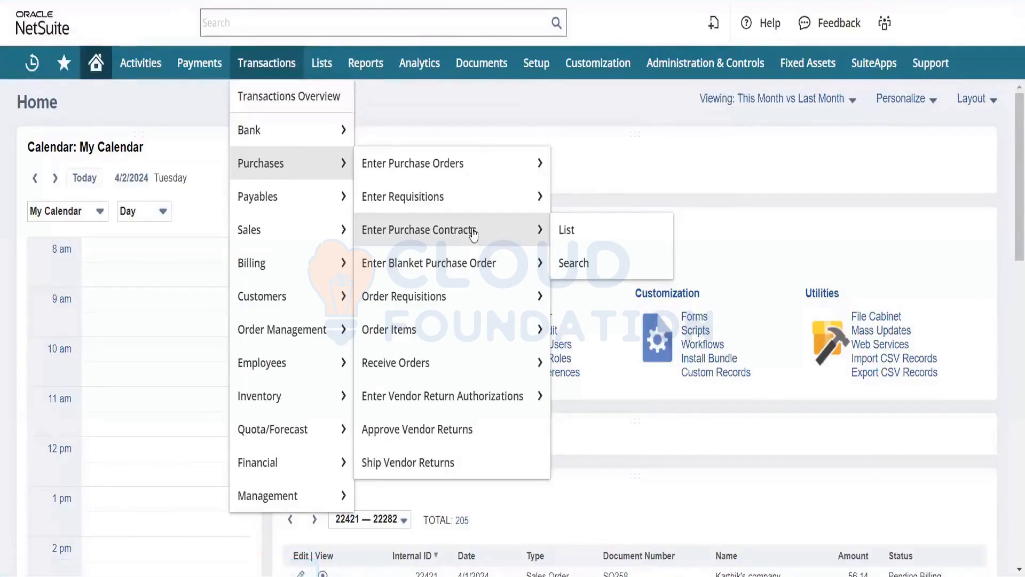
key("F5")
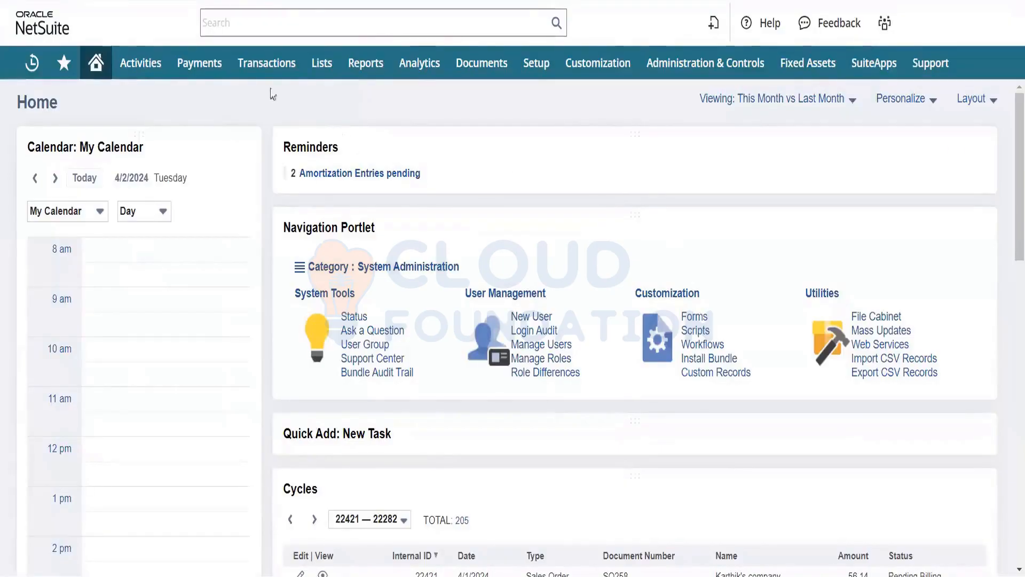
- Open a new purchase contract entry form from the purchase transactions in a separate browser tab
mouse_move(265, 63)
mouse_move(286, 165)
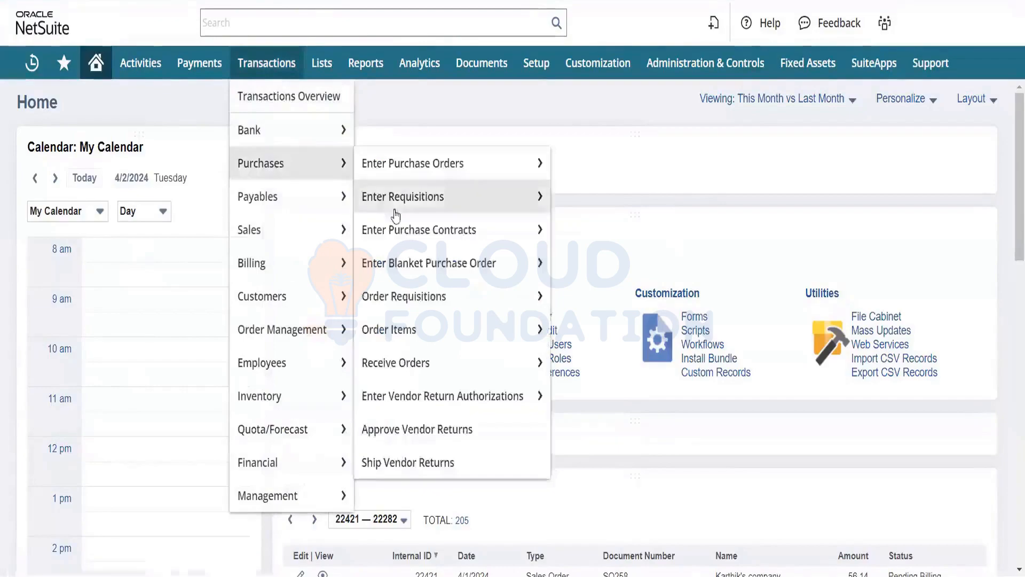
right_click(460, 229)
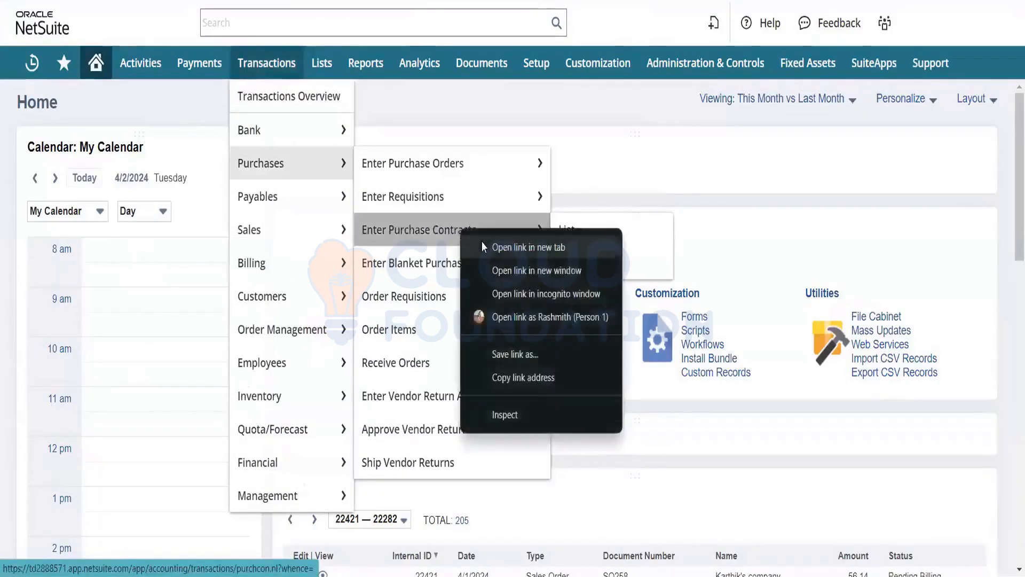
left_click(482, 242)
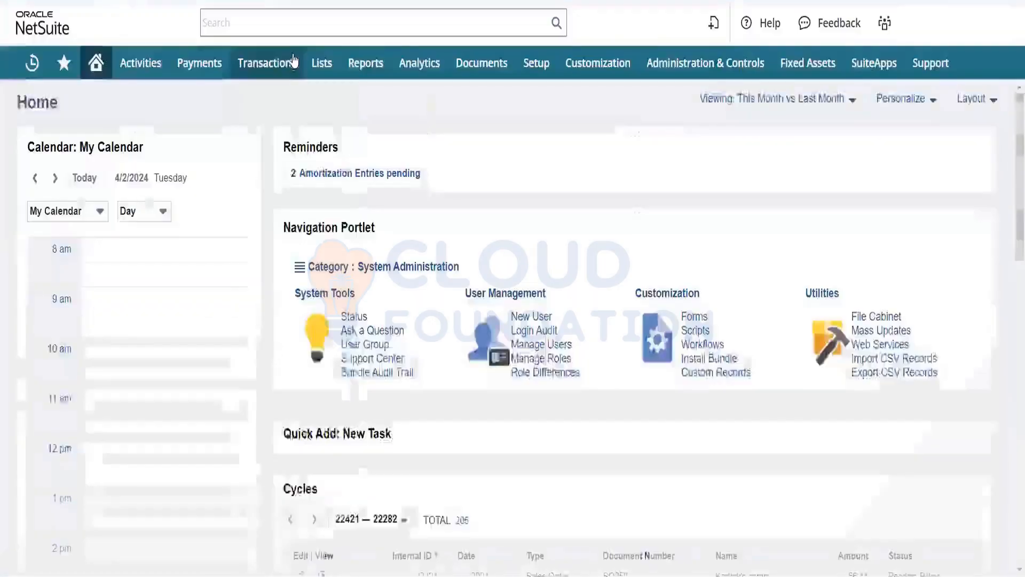
mouse_move(267, 63)
mouse_move(303, 171)
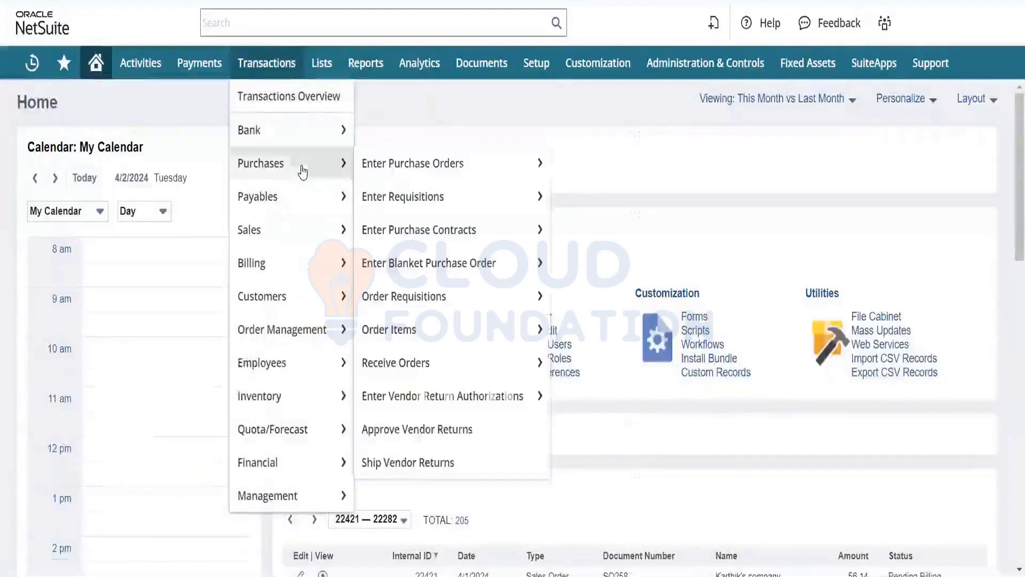
mouse_move(411, 160)
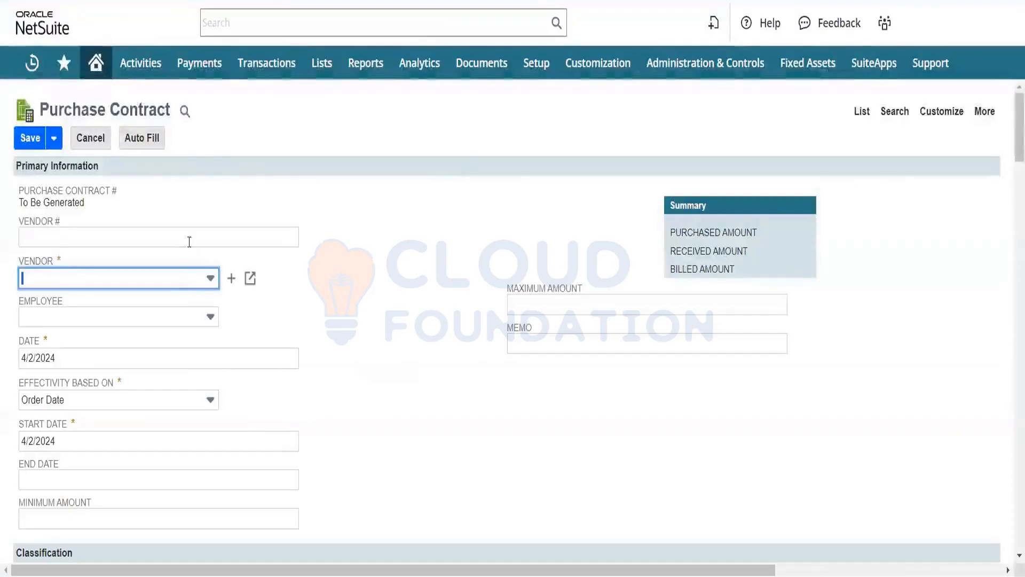
left_click(443, 352)
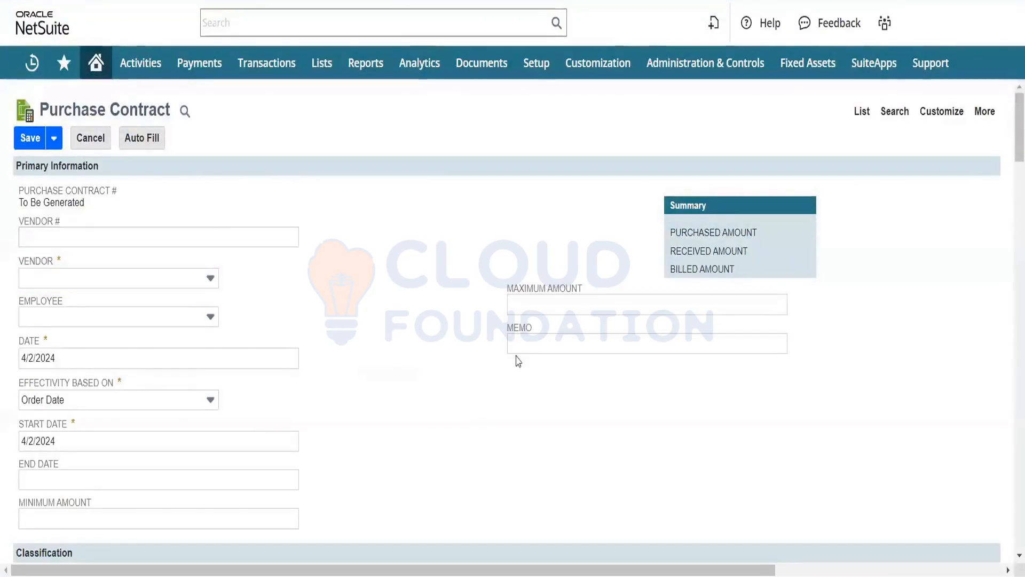
- Set the purchase contract's vendor to AAA Consulting and choose an employee for it
mouse_move(1011, 143)
left_mouse_down()
mouse_move(1011, 192)
mouse_move(1010, 151)
left_mouse_up()
left_click(194, 212)
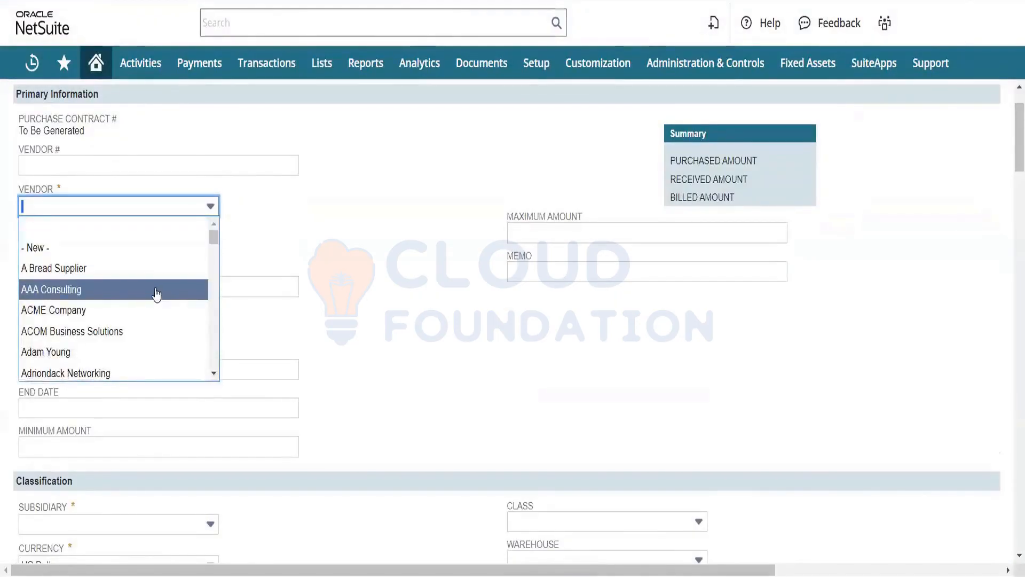
left_click(155, 291)
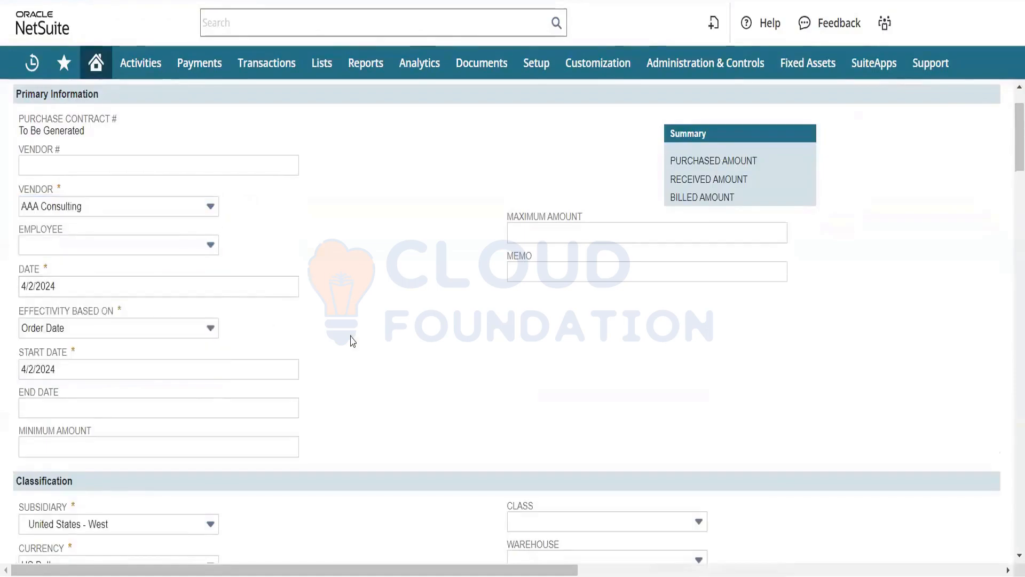
left_click(184, 245)
left_click(159, 308)
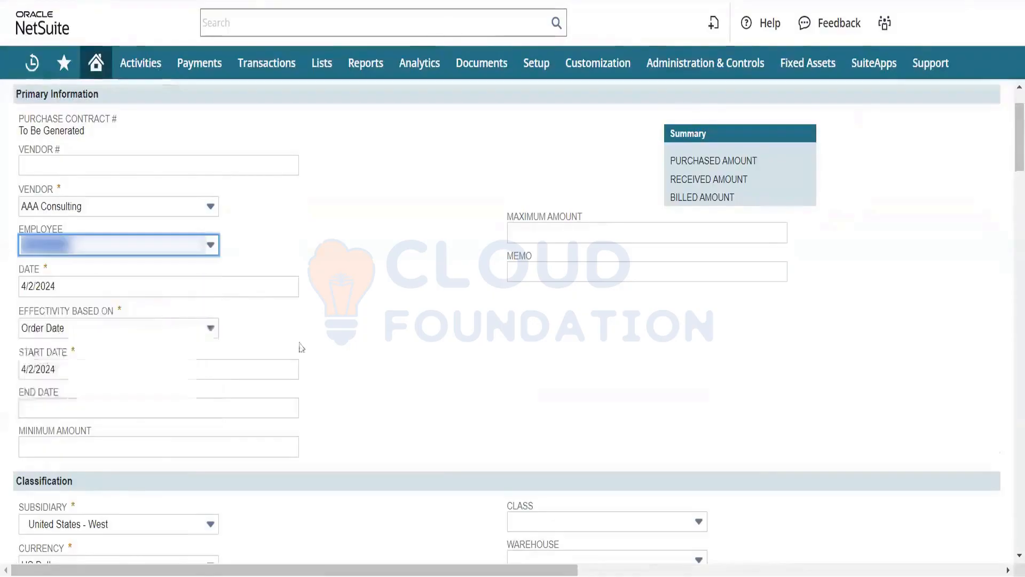
left_click(390, 375)
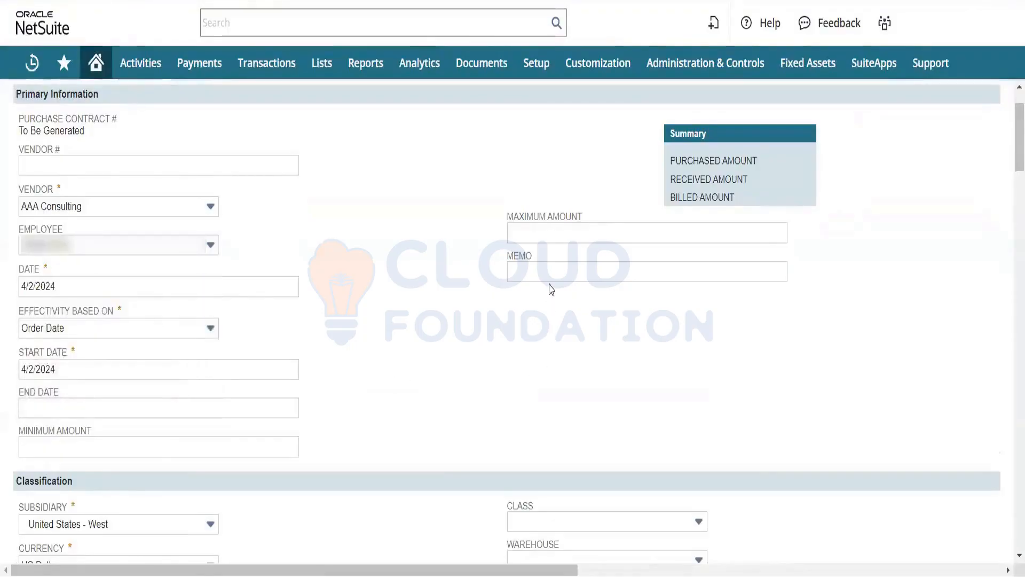
- Enter "Purchase Contract Test" as the purchase contract's memo
left_click(556, 264)
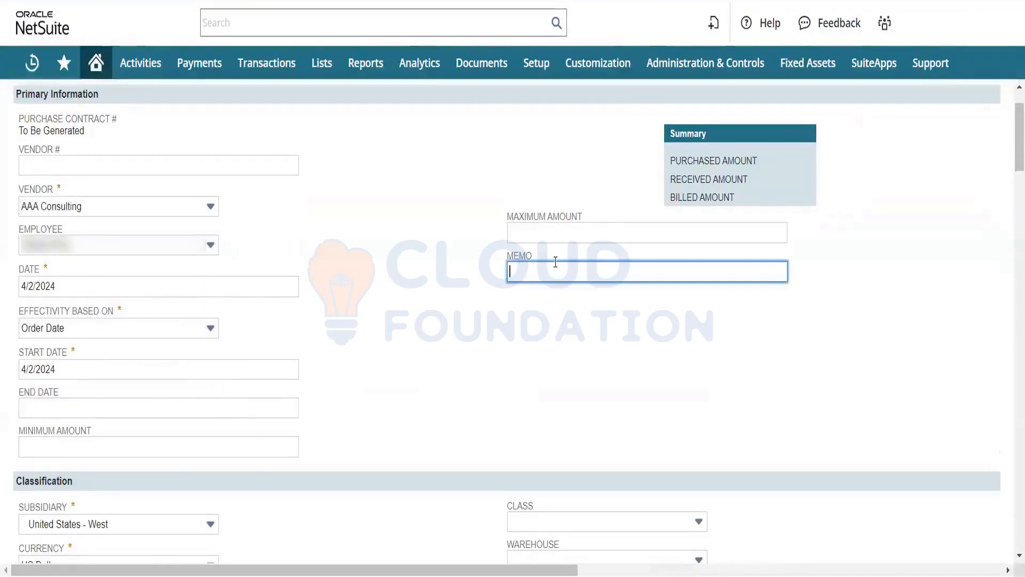
type("Pur")
key("BackSpace")
key("BackSpace")
key("BackSpace")
type("hase CO")
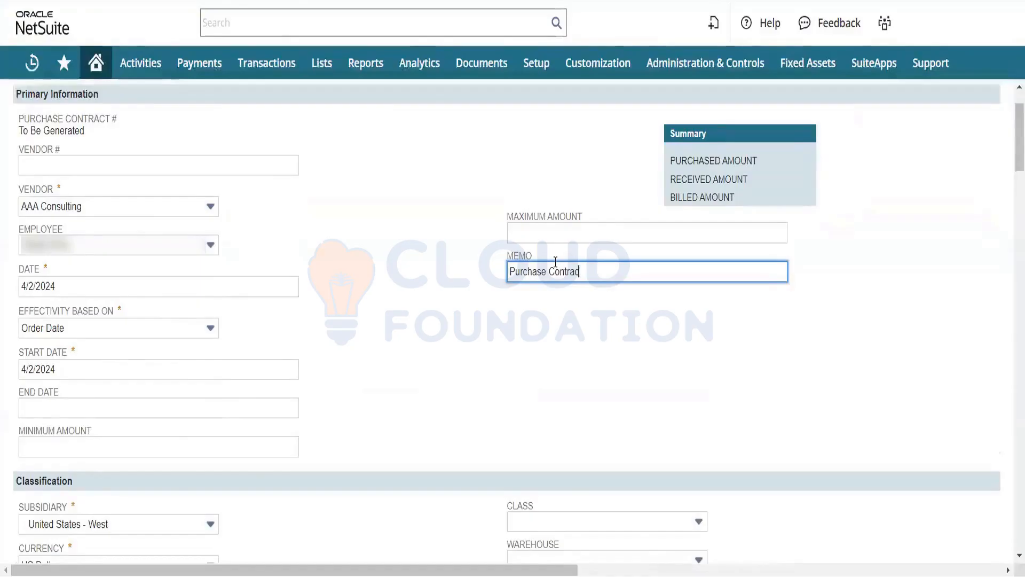
type(" Test")
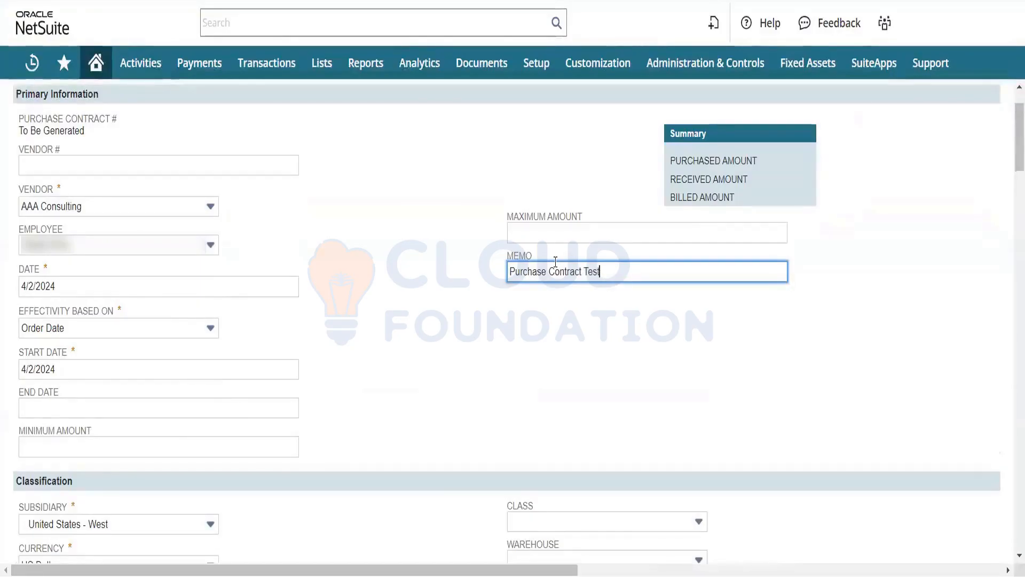
- Set the purchase contract's end date to 5/31/2024 using the date picker
scroll(1011, 184, "down", 4)
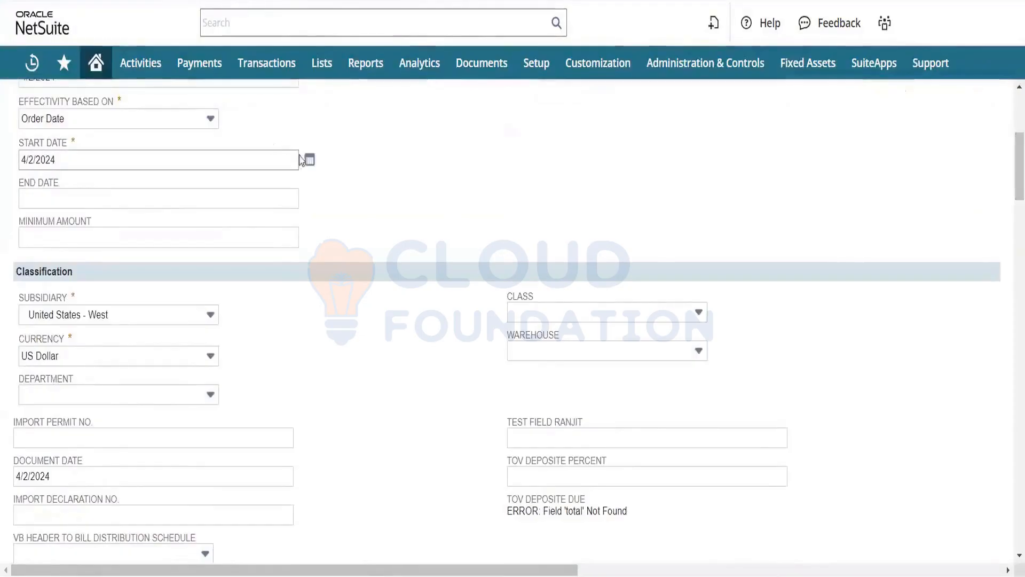
left_click(309, 198)
left_click(304, 223)
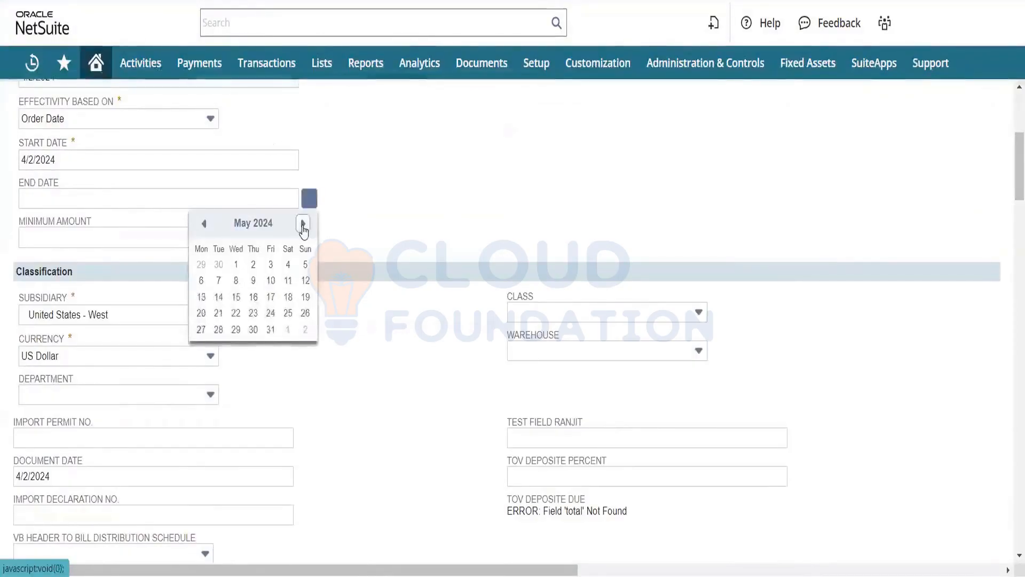
left_click(270, 328)
left_click(526, 207)
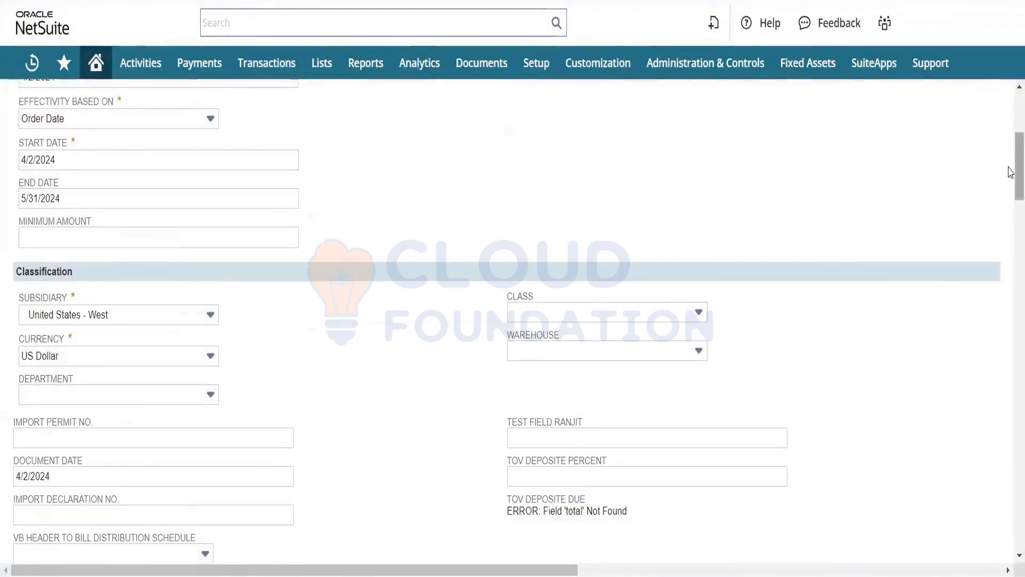
- Choose the Dell 24" U2415 UltraSharp LED Monitor as the item on the contract's first line
left_click_drag(1011, 172, 1010, 149)
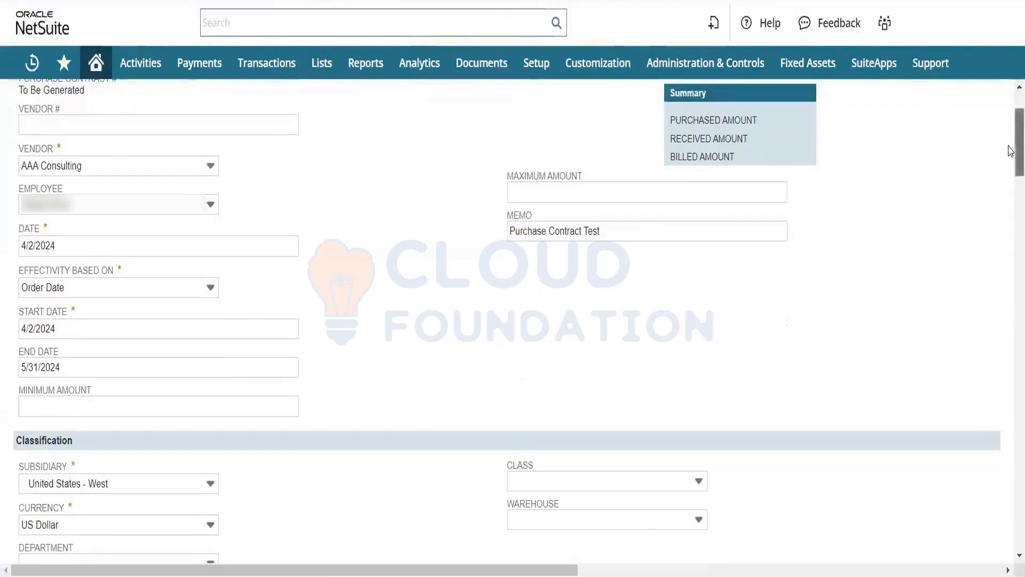
left_click_drag(1013, 148, 1010, 258)
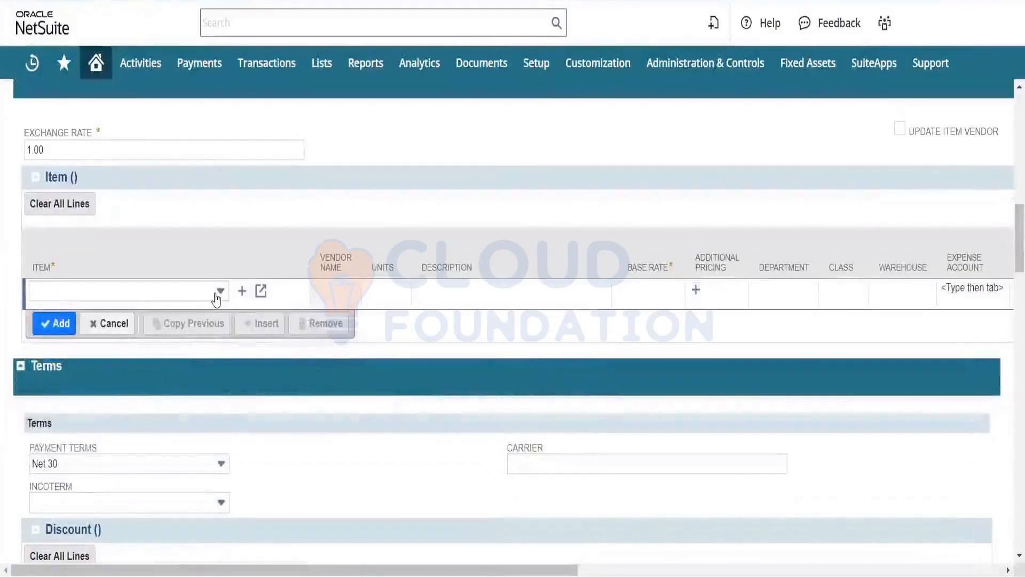
left_click(216, 295)
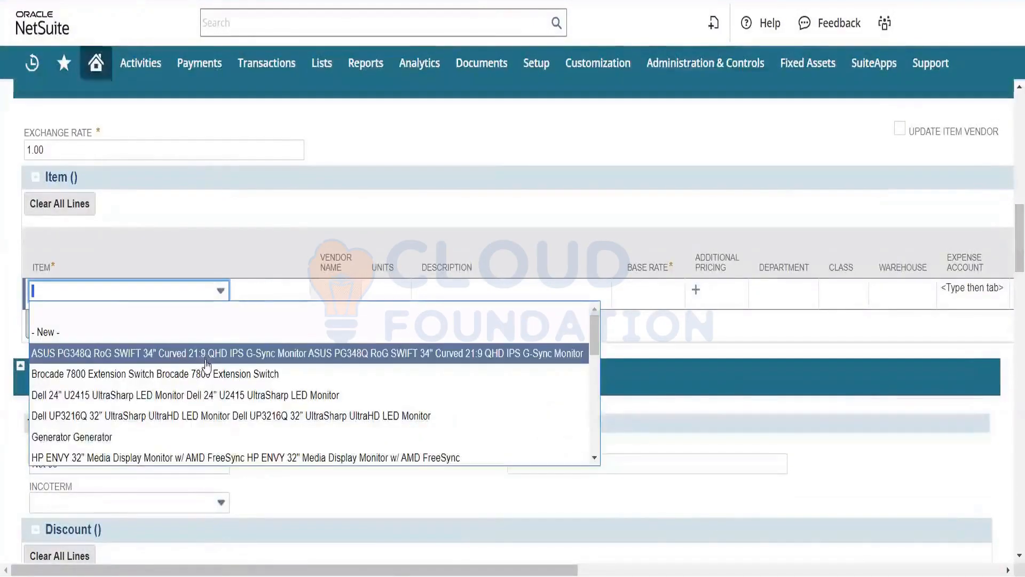
left_click(212, 395)
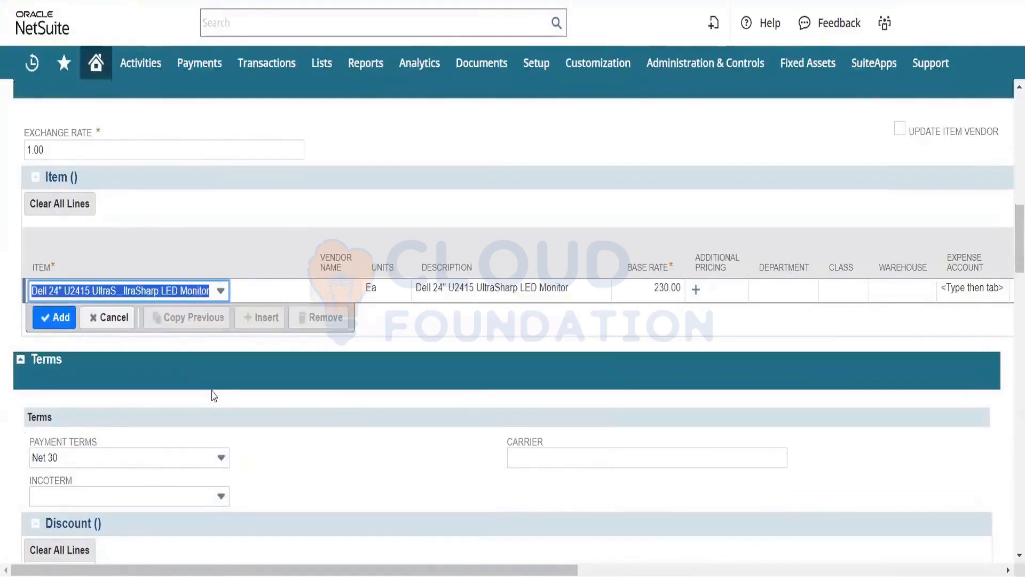
- Set the monitor line's base rate to 210.00 and add the line to the contract
key("Tab")
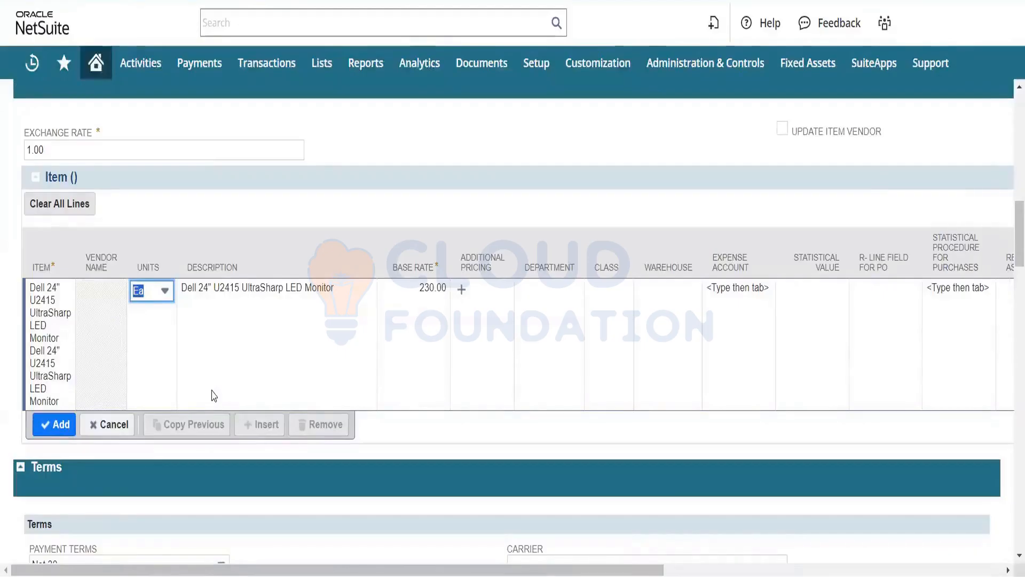
key("Tab")
key("Tab")
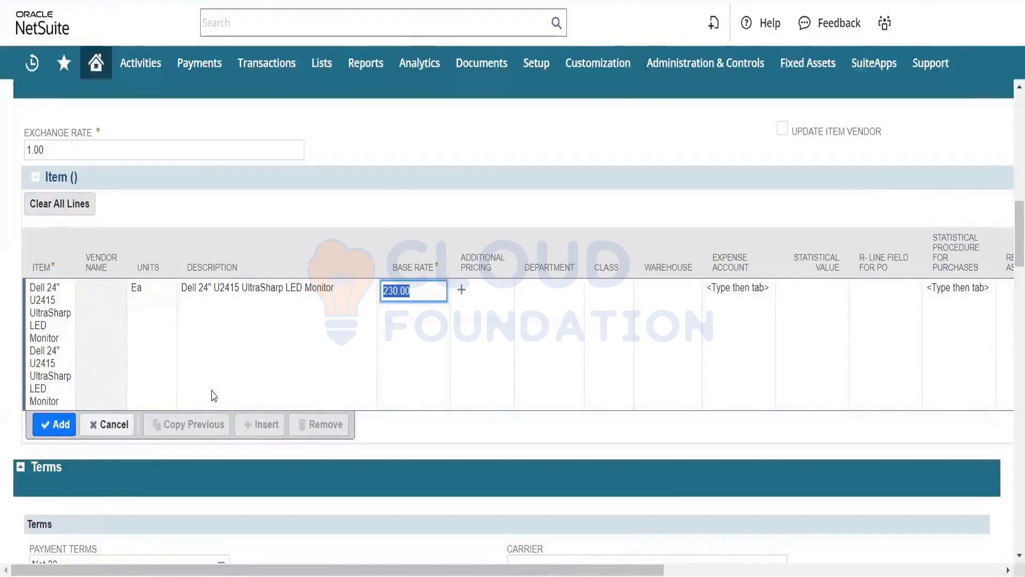
key("Right")
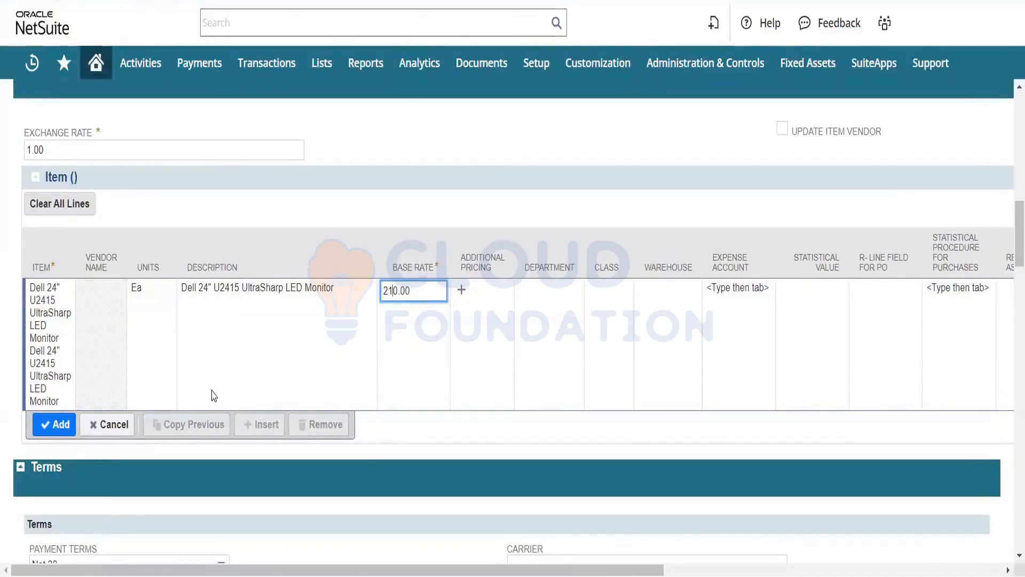
key("Tab")
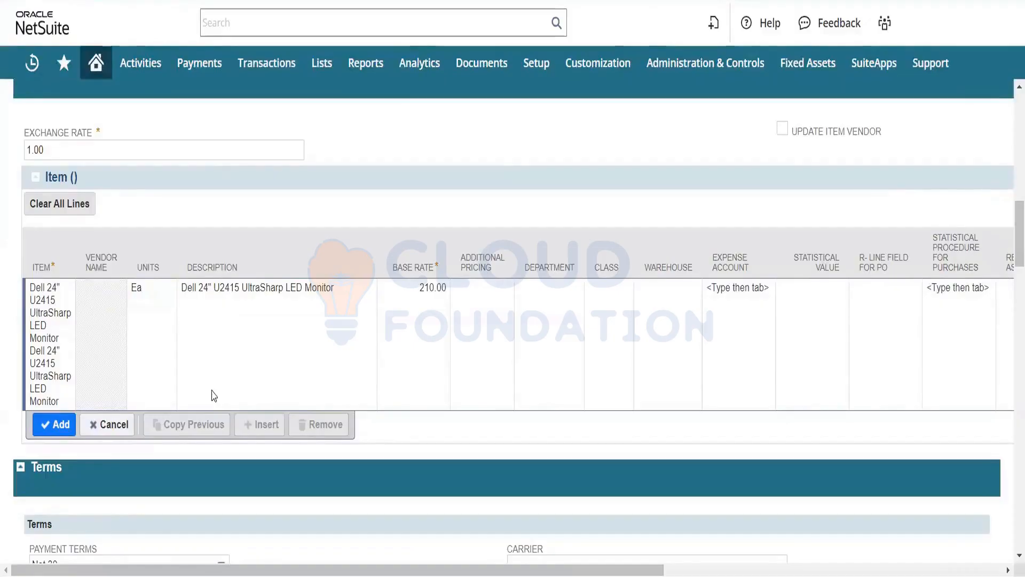
left_click(54, 424)
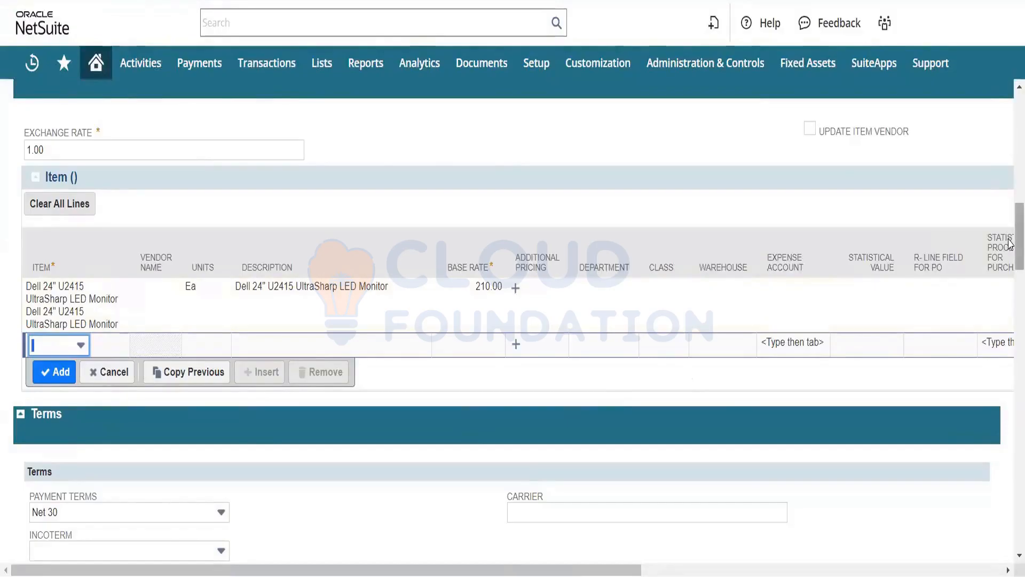
- Read the field help for the TOV Deposite Due field and close it
left_click_drag(1010, 243, 1009, 205)
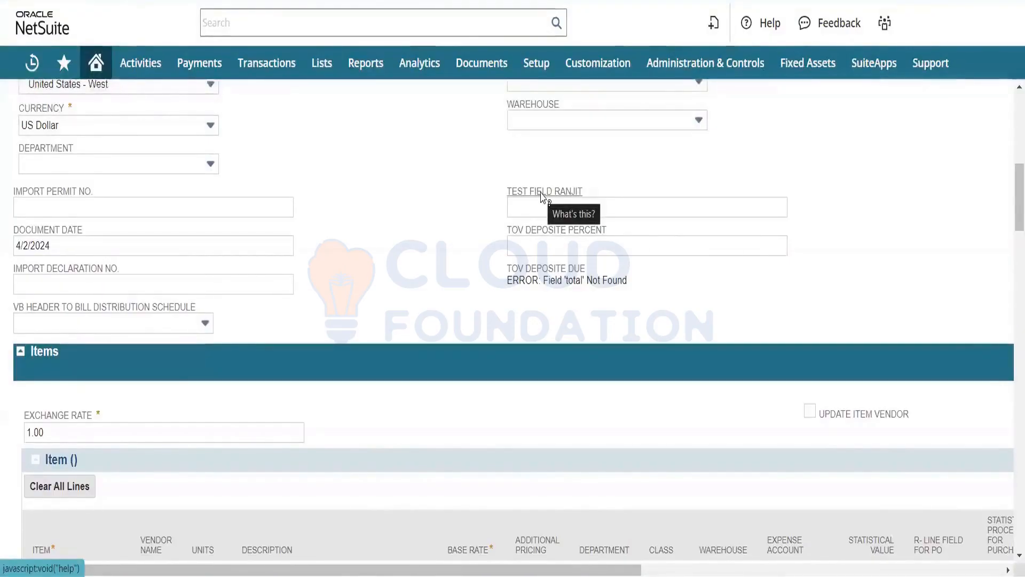
left_click(541, 267)
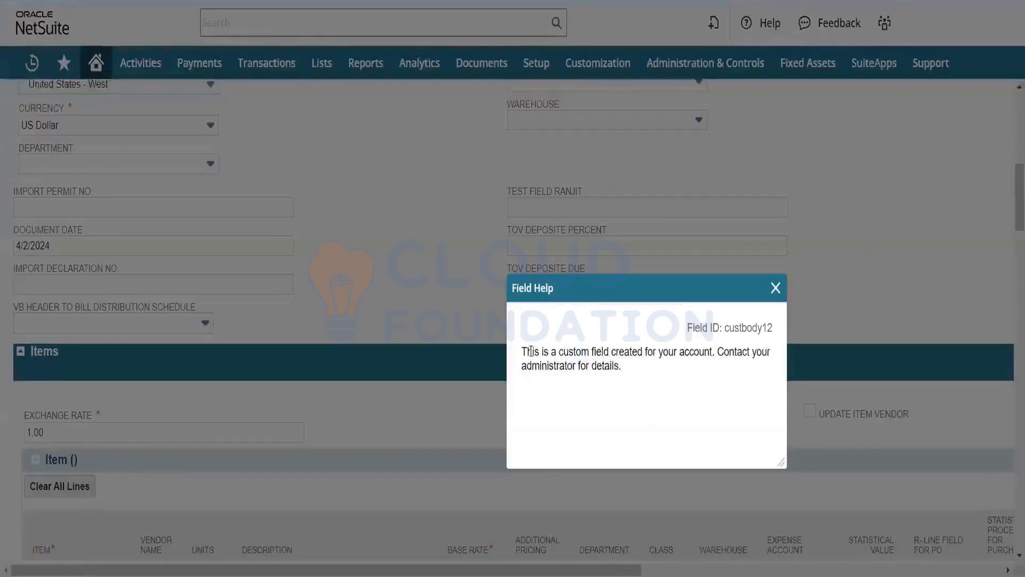
triple_click(653, 371)
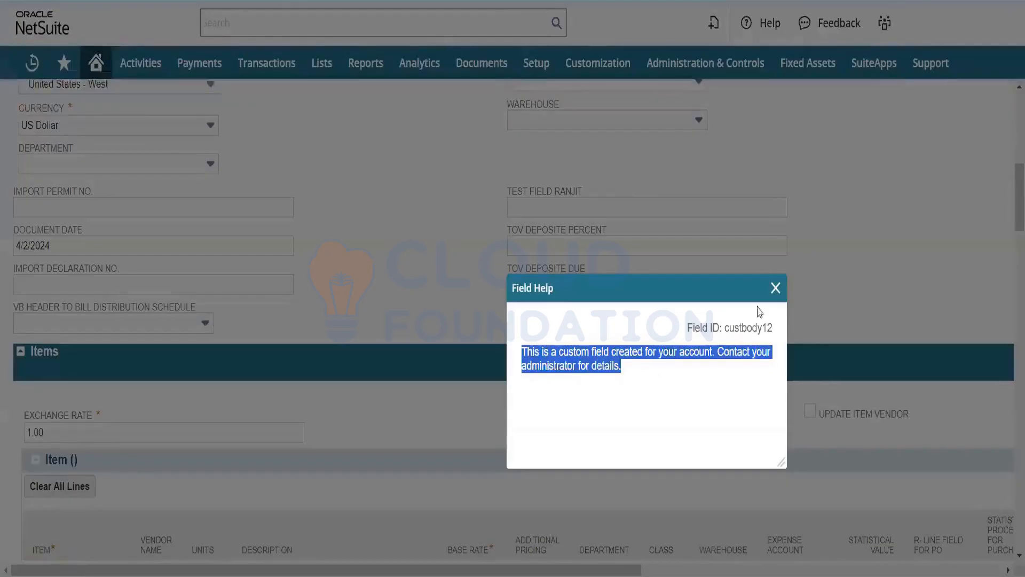
left_click(776, 287)
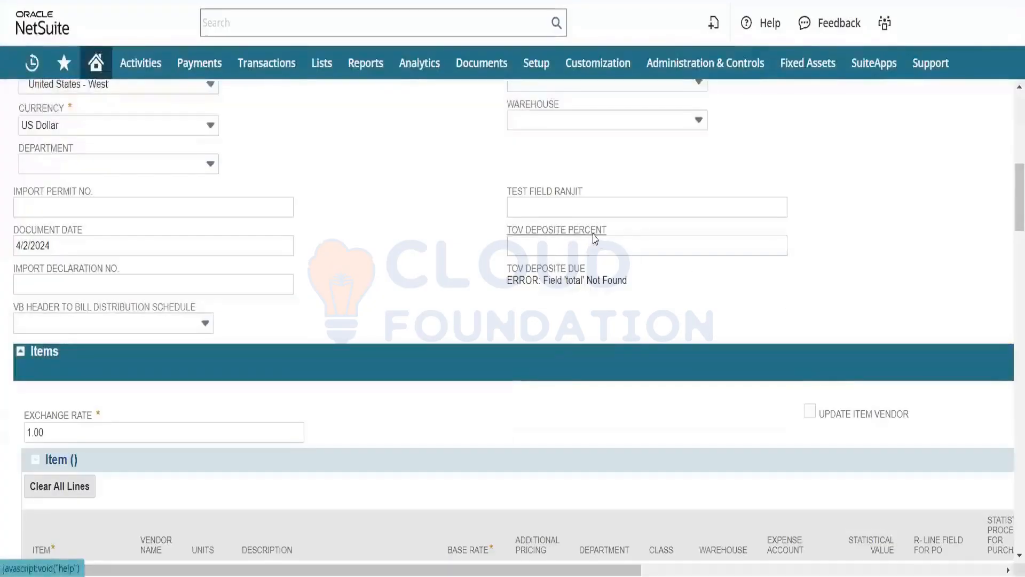
- Read the field help for the TOV Deposite Percent field, highlight its field ID and close the help
left_click(587, 230)
double_click(754, 289)
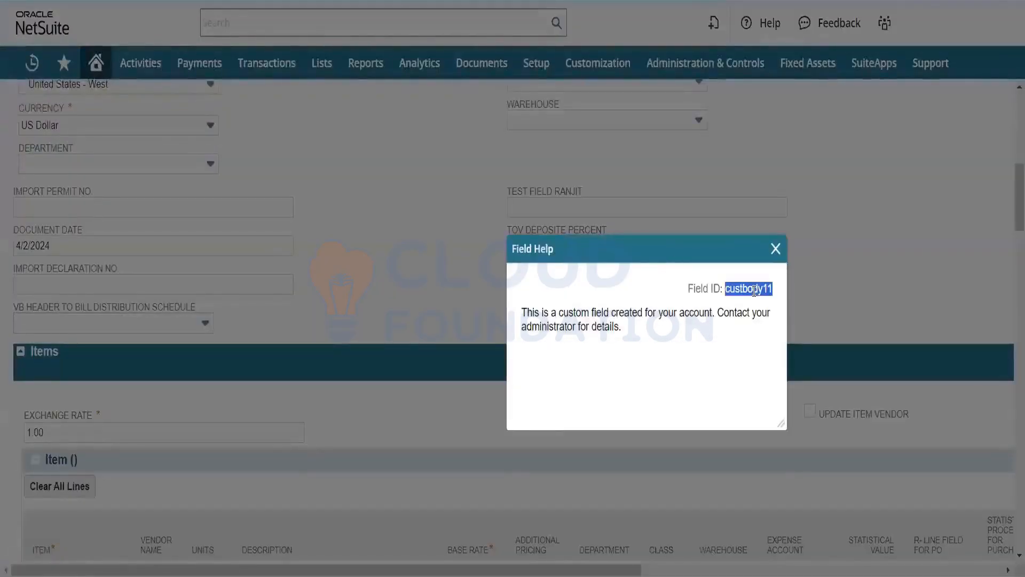
left_click(775, 249)
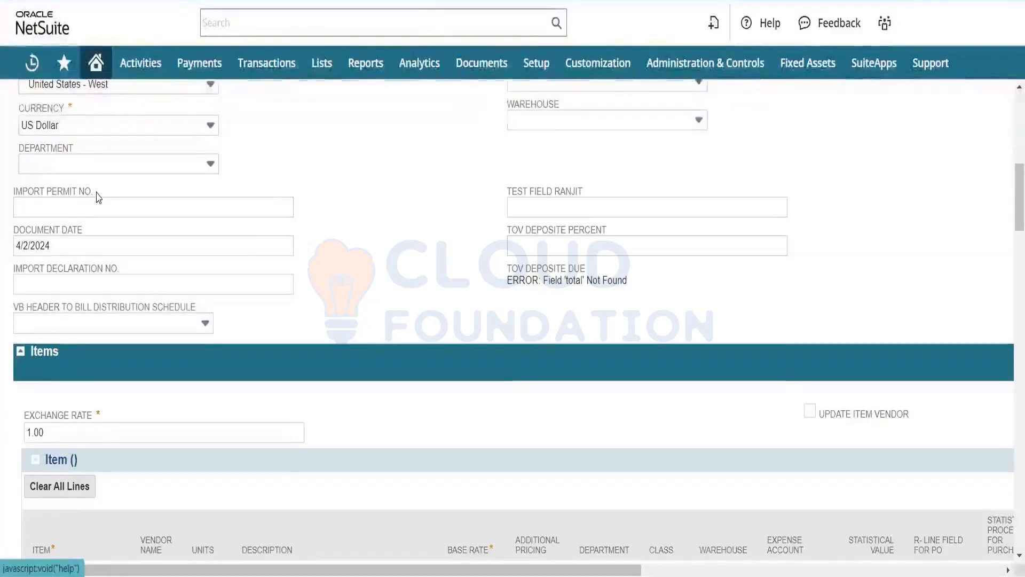
- Open and close the field help for the Import Permit No. and Document Date fields
left_click(82, 191)
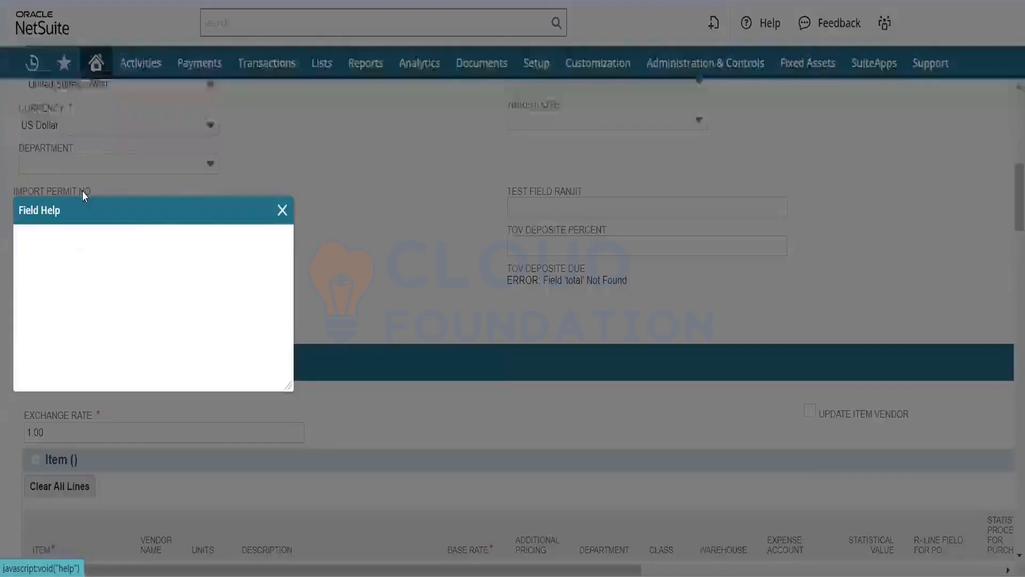
left_click(282, 210)
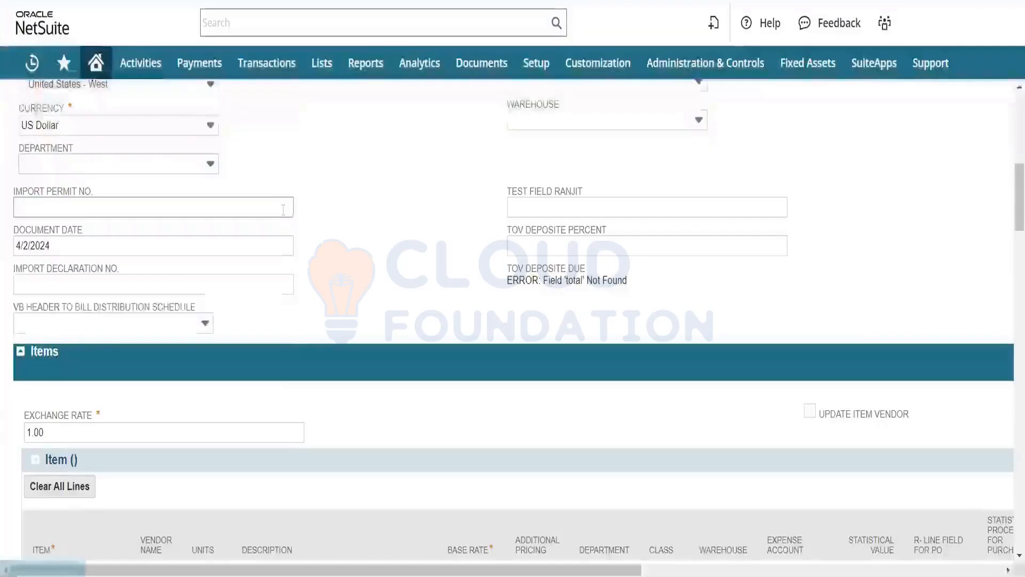
left_click(65, 231)
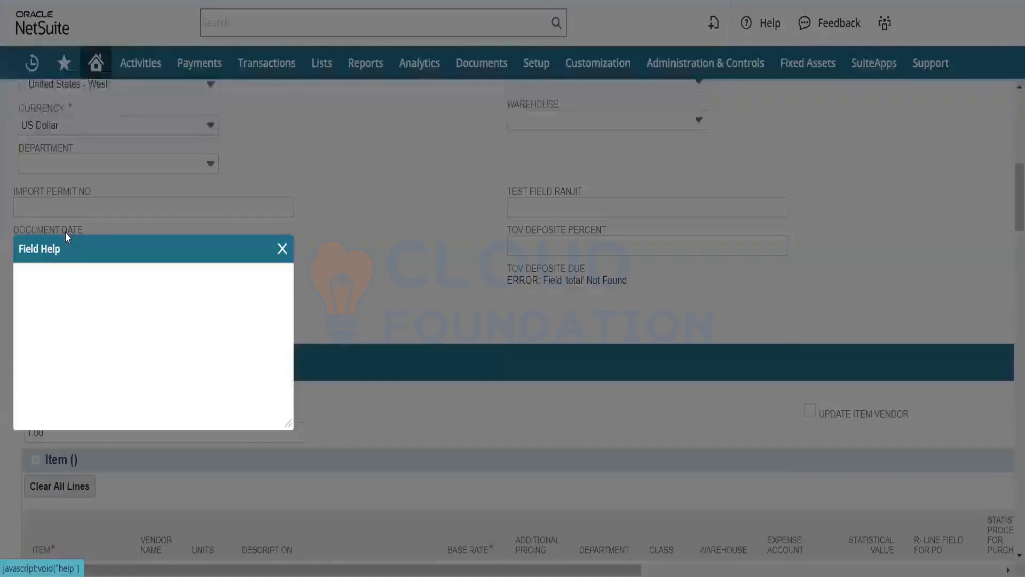
left_click(283, 248)
- Read the field help for the Effectivity Based On field, highlight its field ID and close the help
left_click_drag(1019, 214, 1019, 160)
left_click(72, 265)
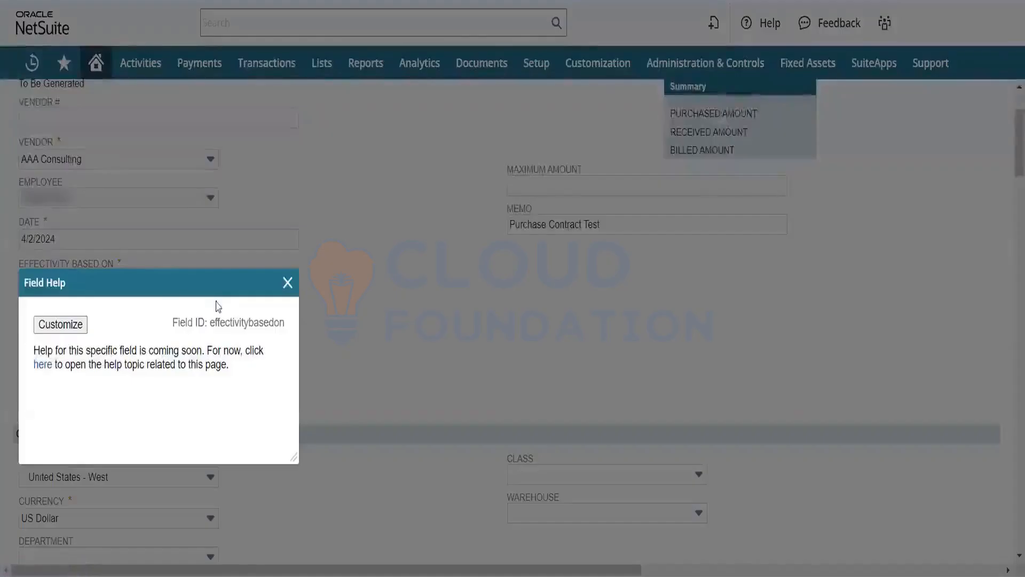
double_click(249, 326)
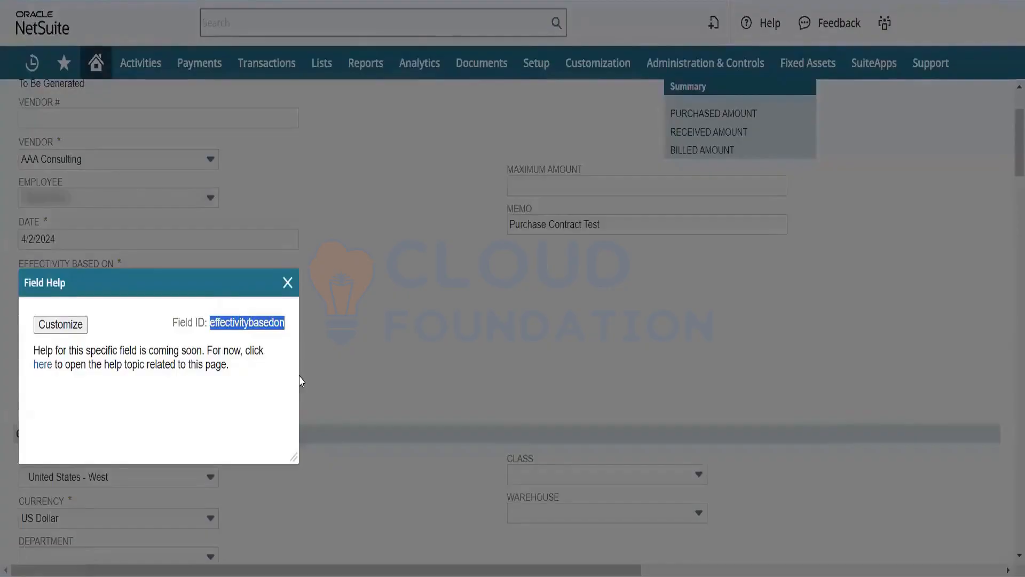
left_click(288, 283)
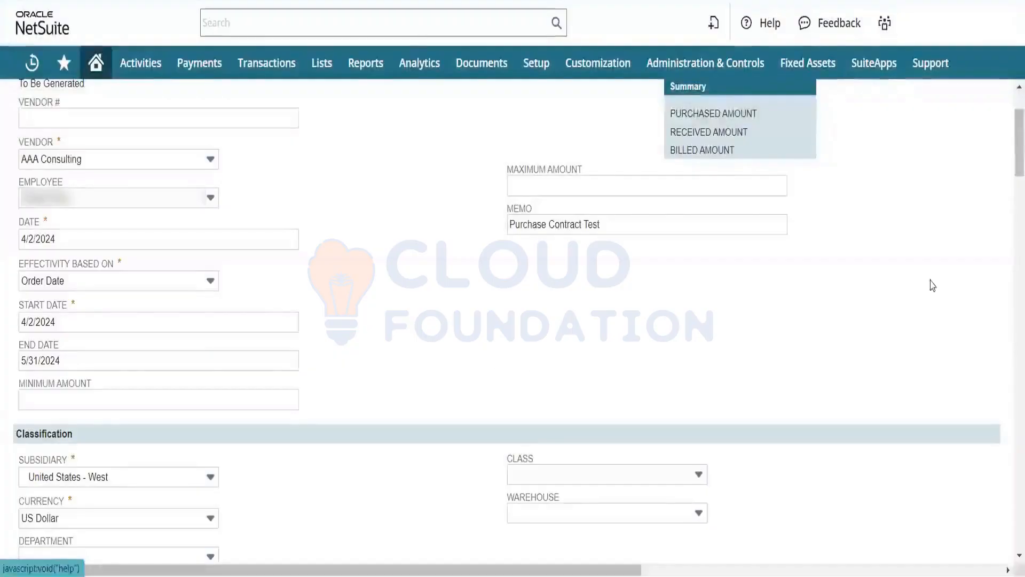
- Review the contract form from Primary Information through the Items, Terms, Discount and Special Instructions sections
scroll(1010, 166, "up", 2)
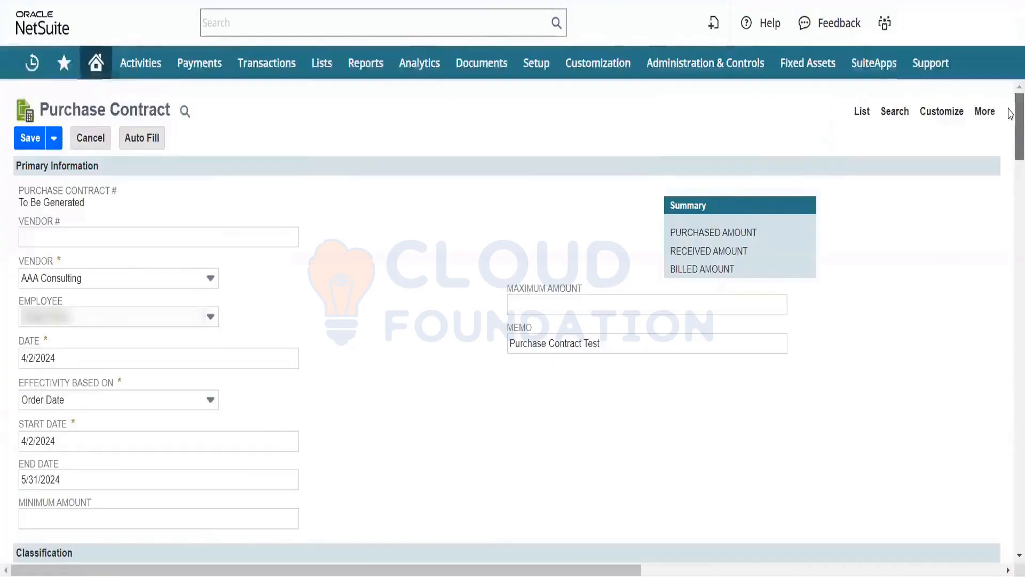
scroll(1011, 139, "down", 3)
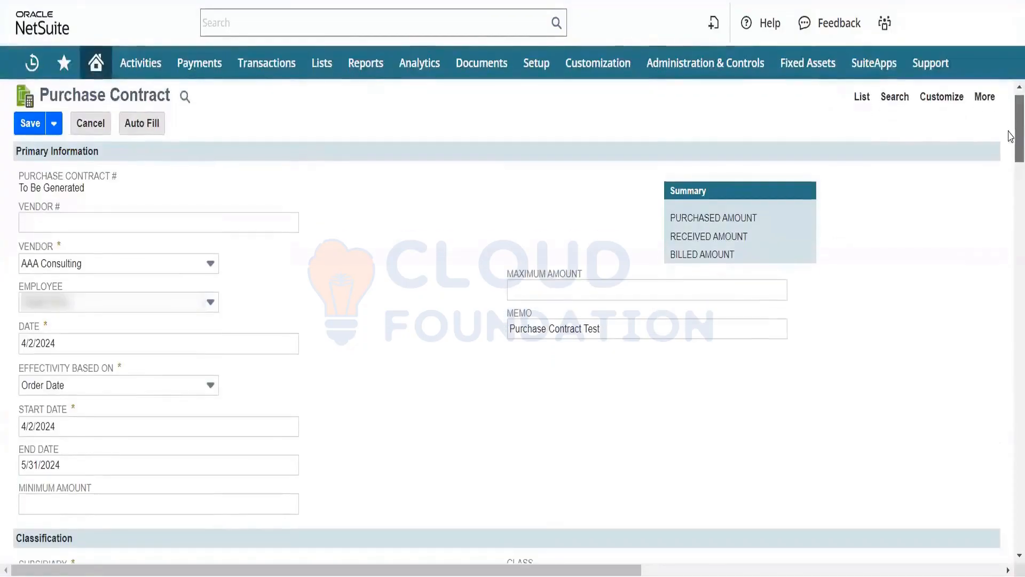
scroll(1011, 163, "down", 9)
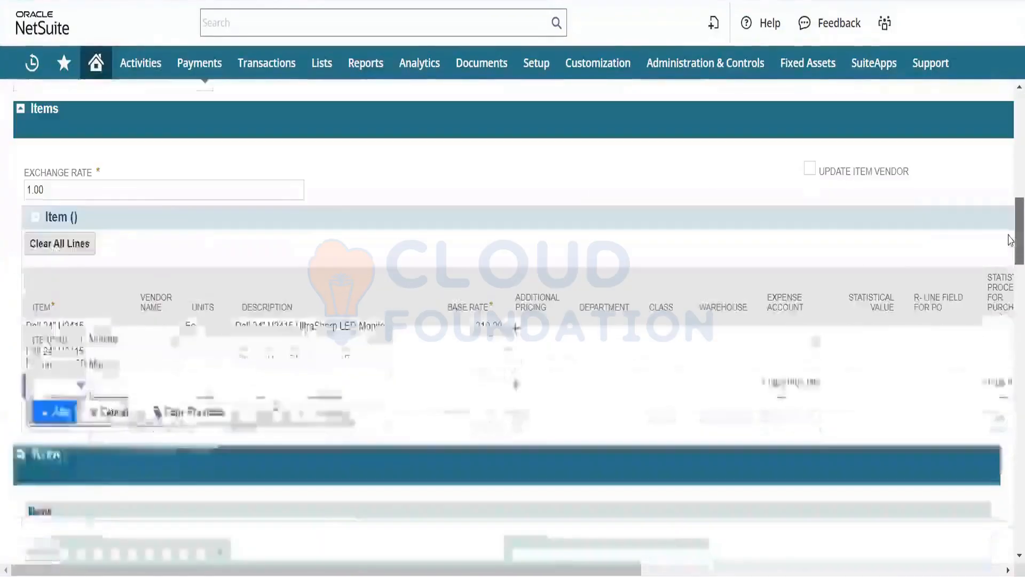
scroll(1010, 240, "down", 1)
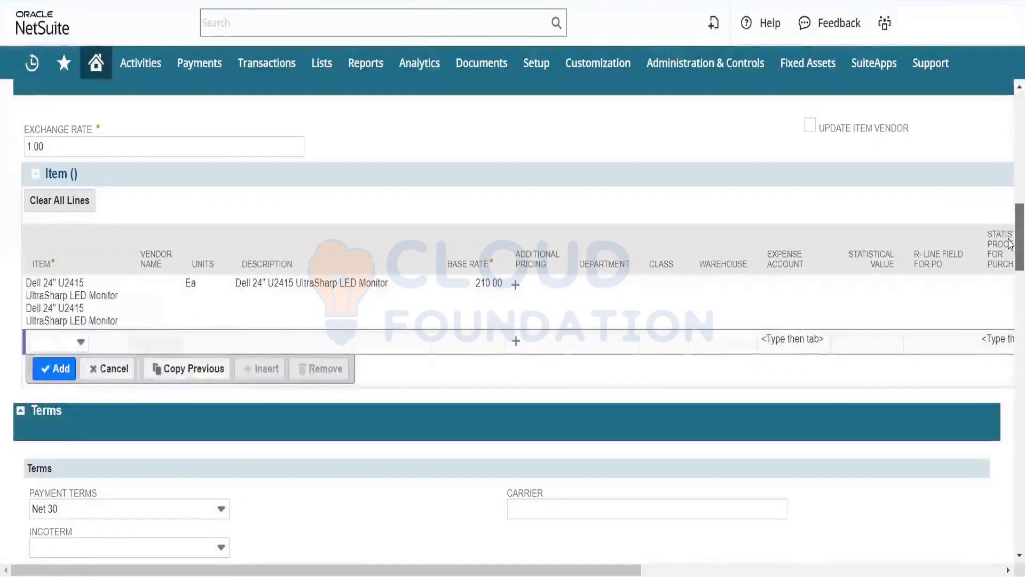
scroll(1011, 243, "down", 1)
scroll(1010, 250, "down", 1)
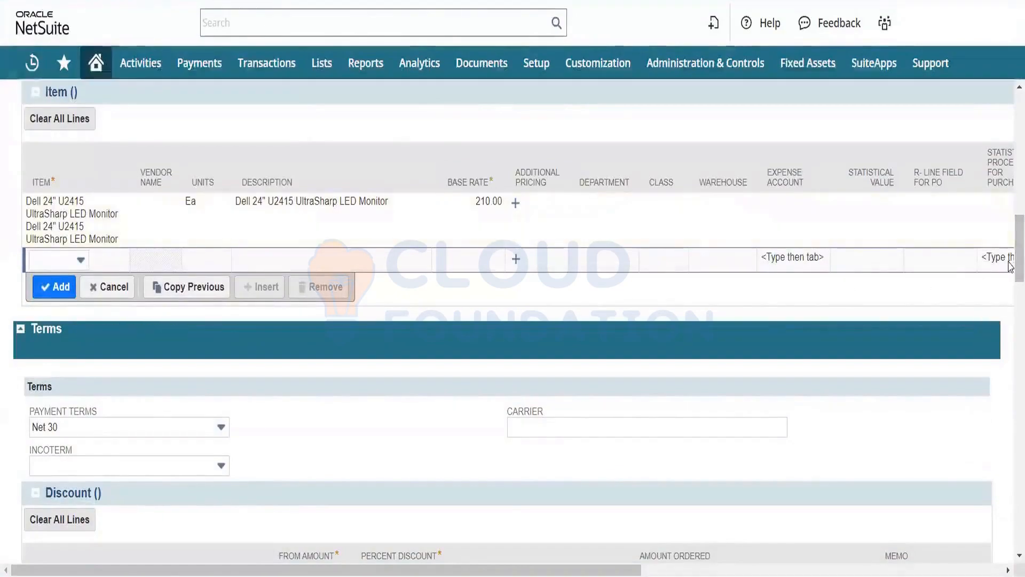
scroll(1011, 283, "down", 1)
scroll(1011, 285, "down", 5)
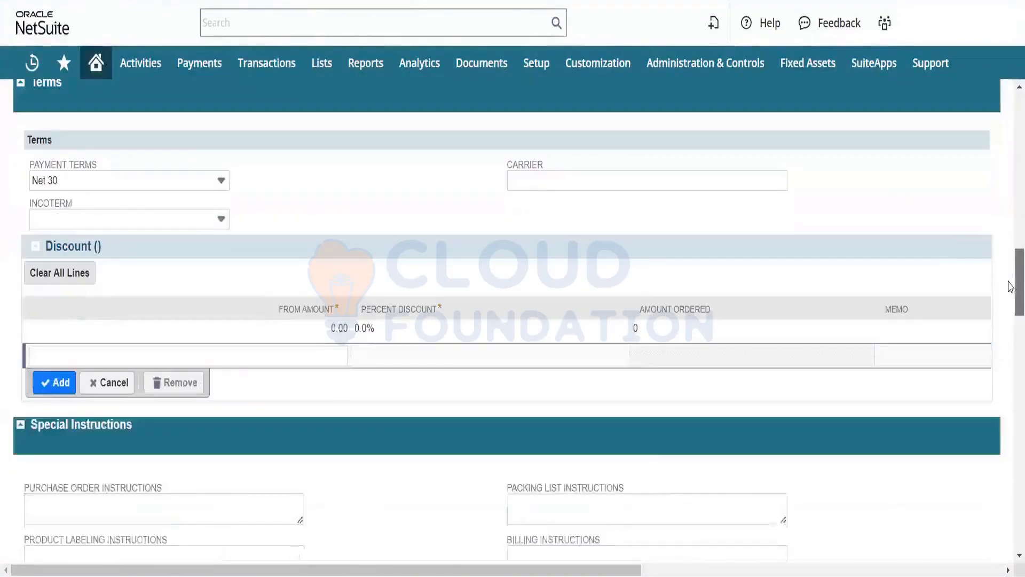
scroll(1010, 289, "down", 3)
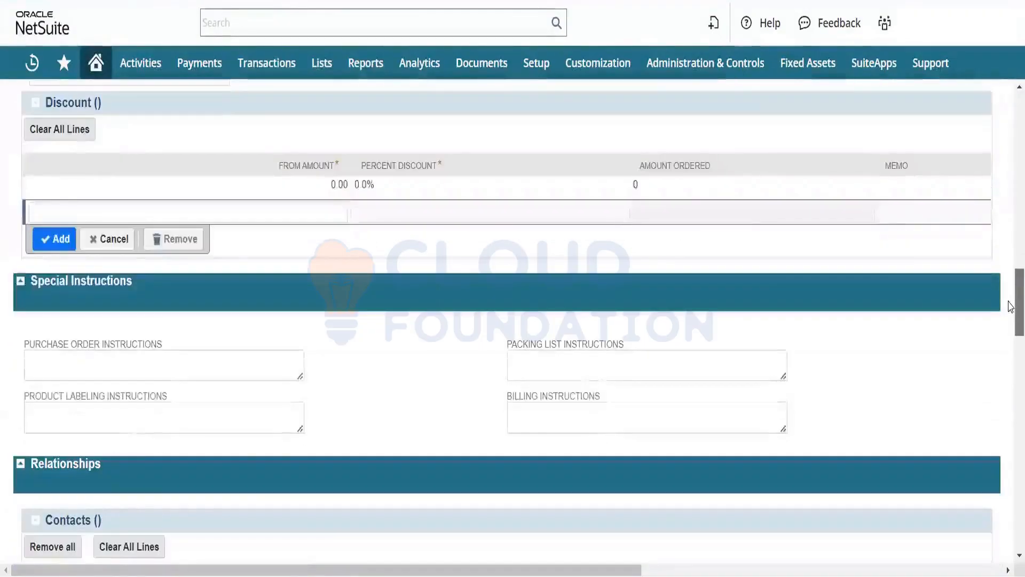
scroll(1010, 306, "up", 3)
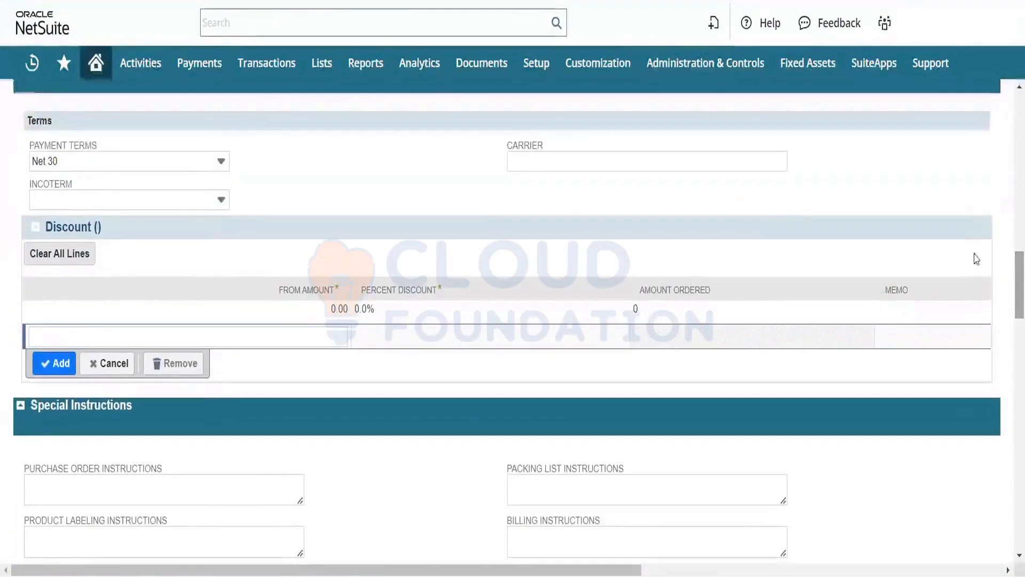
scroll(1012, 267, "up", 3)
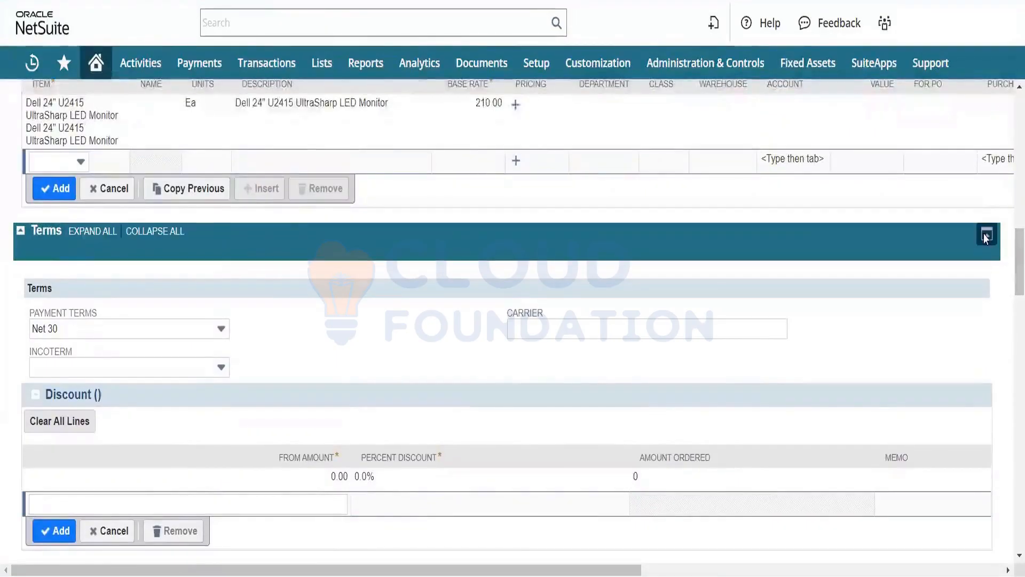
- Switch the contract form's sections to the tabbed layout, accept the page reload and go to the item lines
left_click(985, 236)
left_click(574, 61)
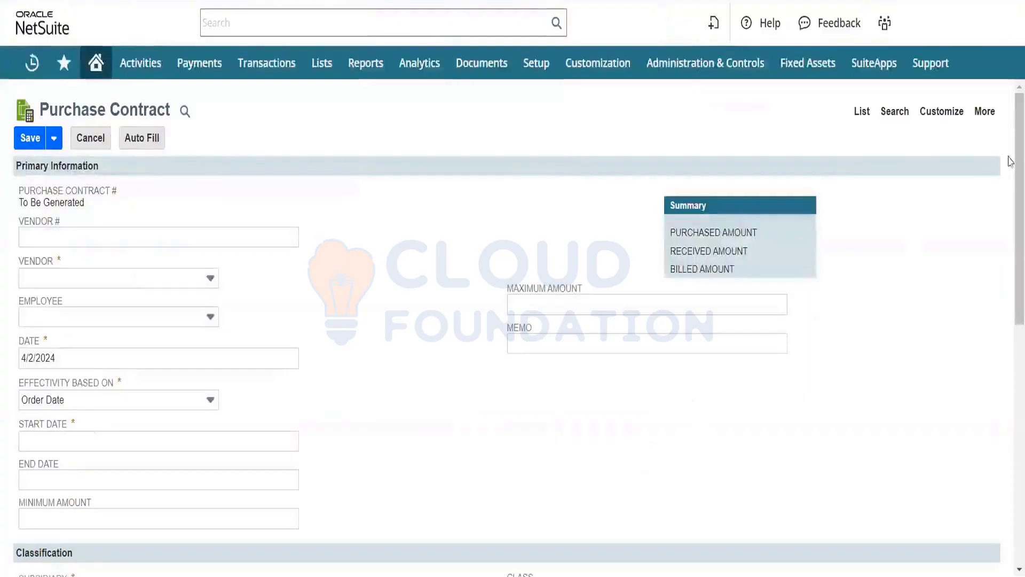
left_click_drag(1009, 219, 1009, 419)
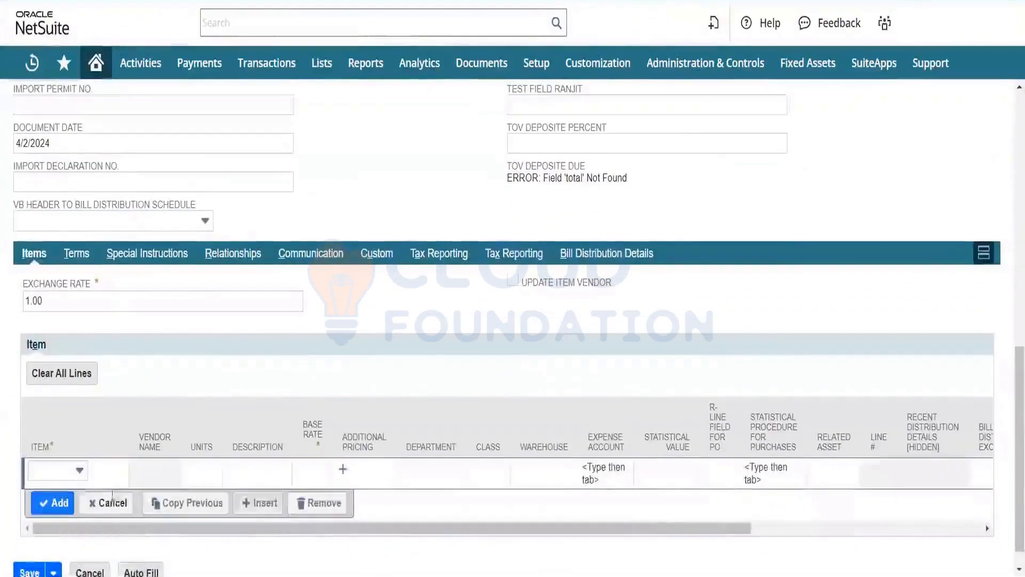
- Check the item choices on the contract line, and choose AAA Consulting as the contract's vendor
left_click(79, 471)
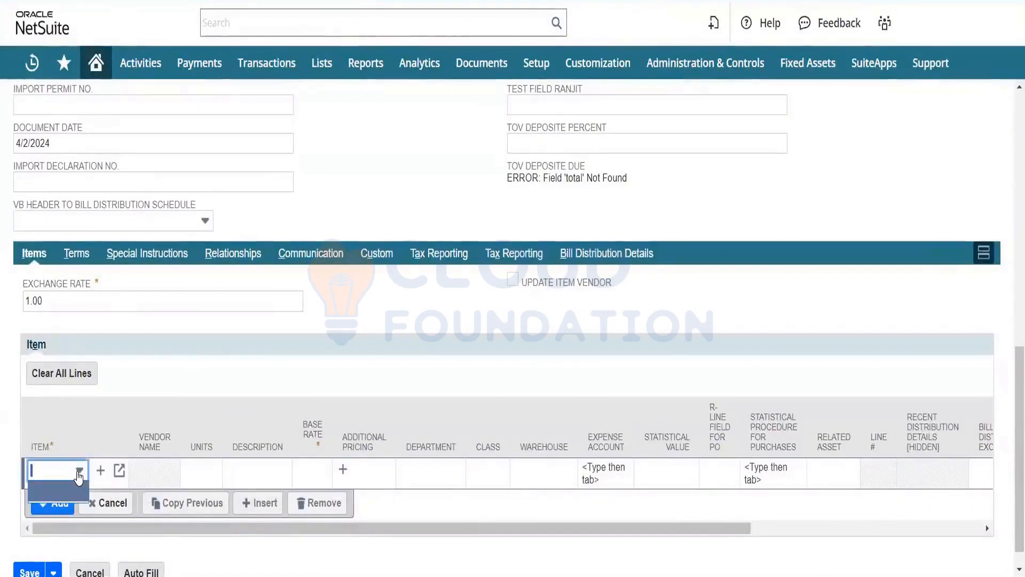
scroll(1011, 388, "up", 1)
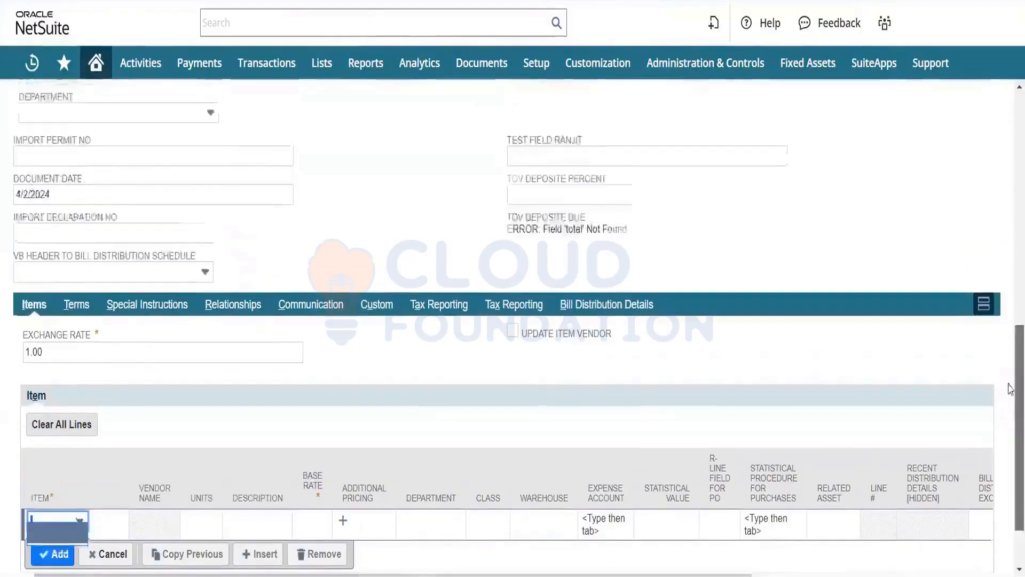
scroll(1011, 389, "up", 6)
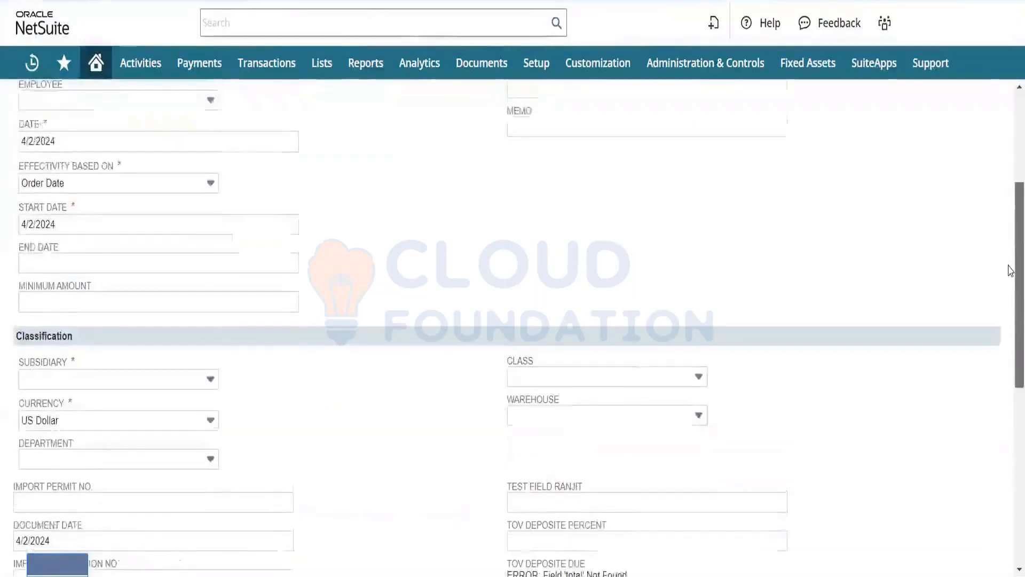
scroll(1010, 256, "up", 1)
left_click(170, 140)
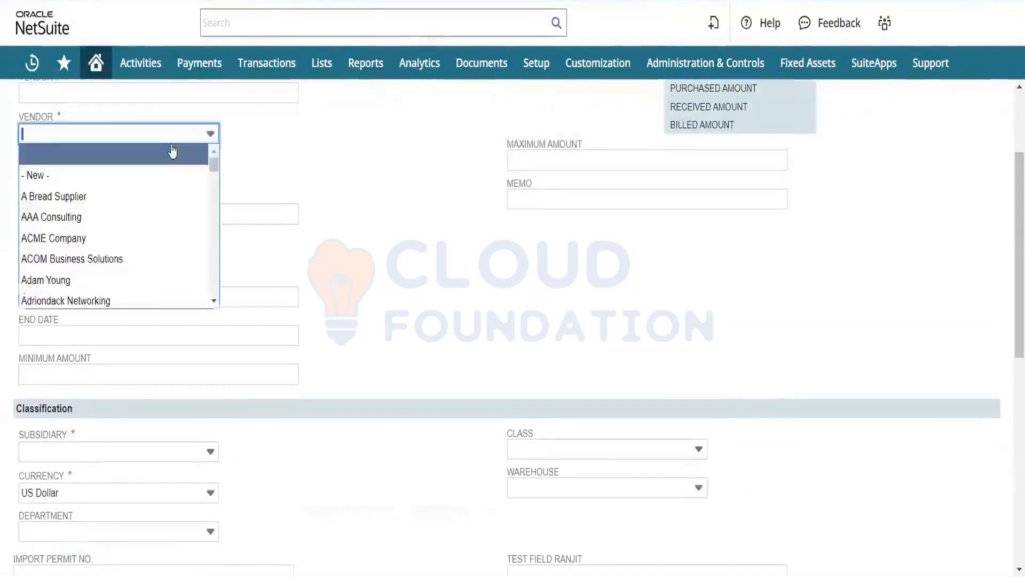
left_click(151, 217)
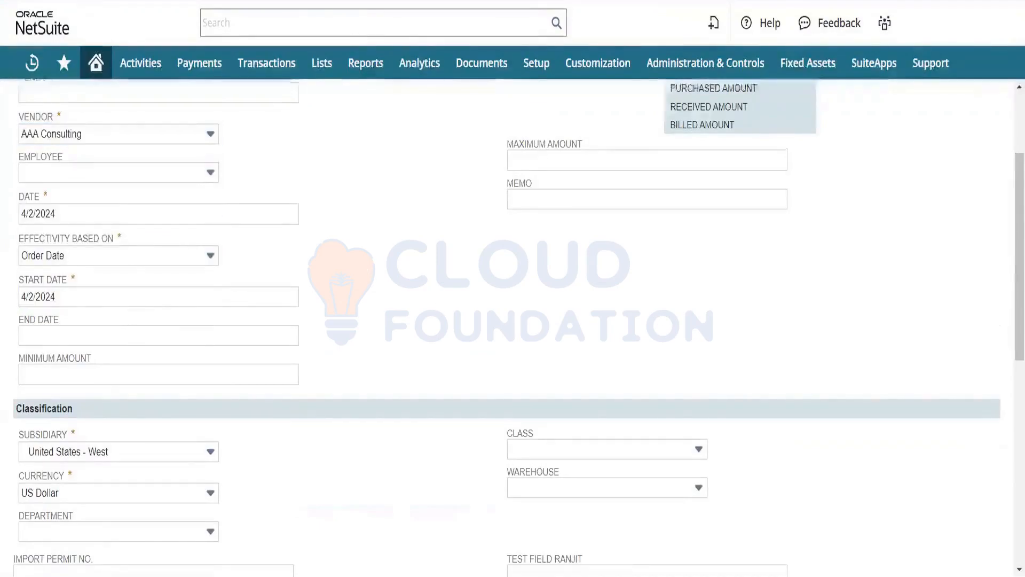
- Set the contract's end date to 5/31/2024
left_click(309, 337)
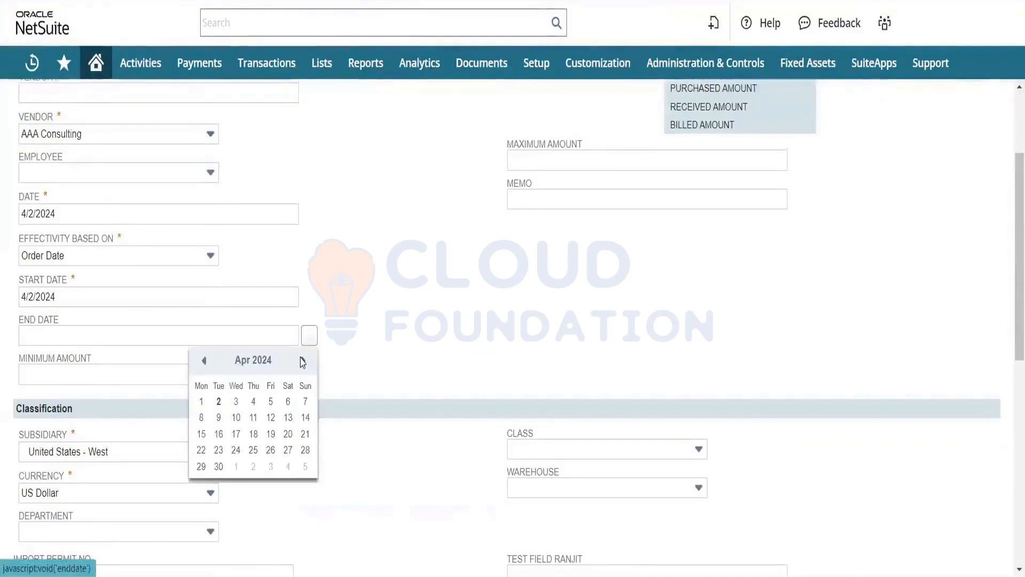
left_click(302, 361)
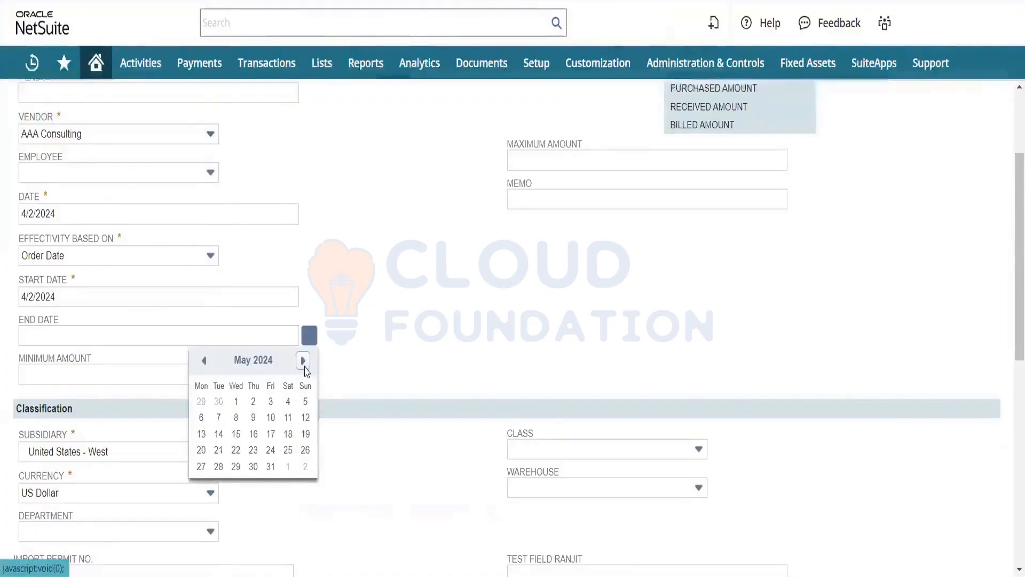
left_click(270, 474)
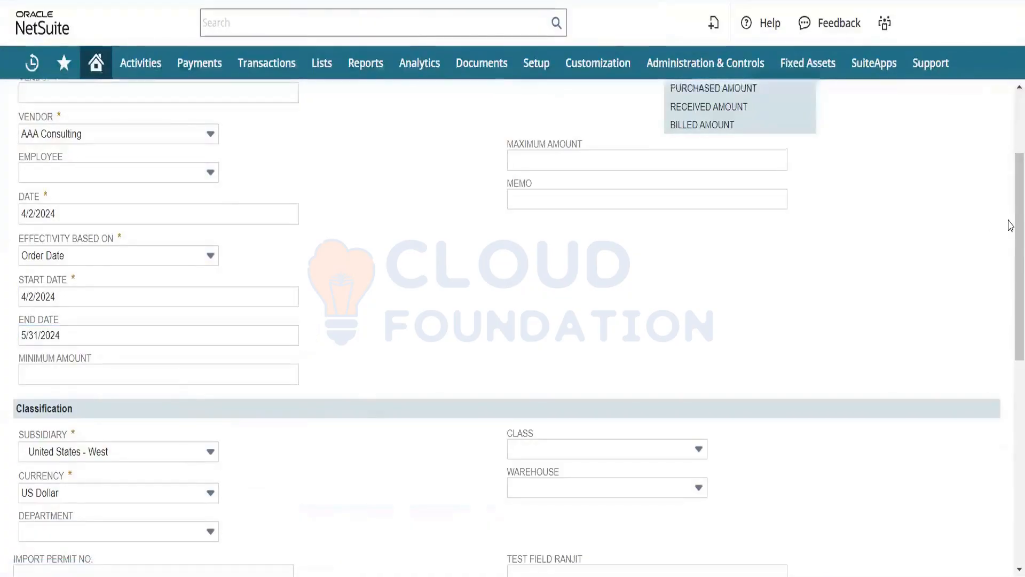
- Check which subsidiaries are available for the contract and keep the current selection
left_click_drag(1010, 223, 1010, 208)
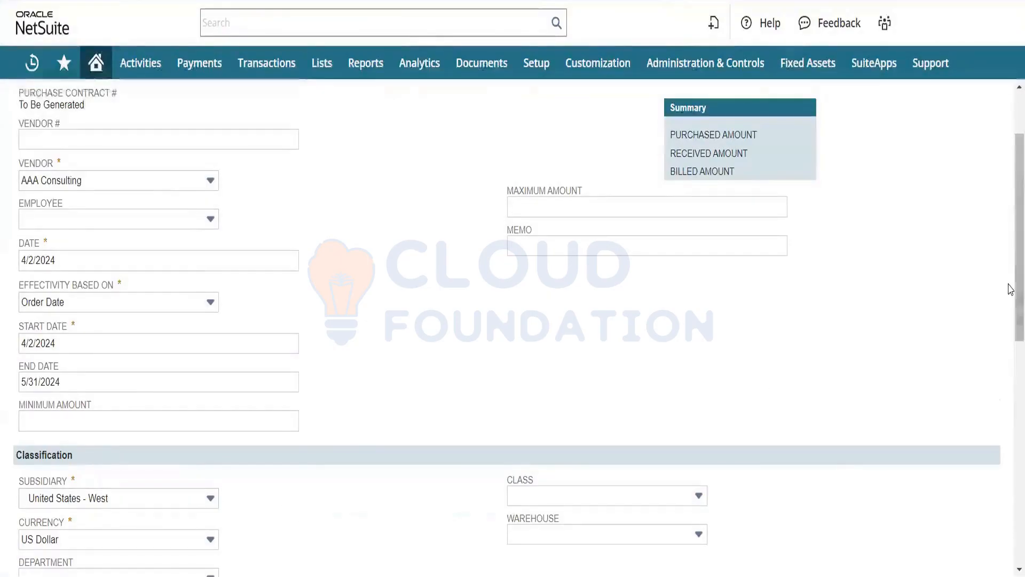
scroll(1009, 296, "down", 2)
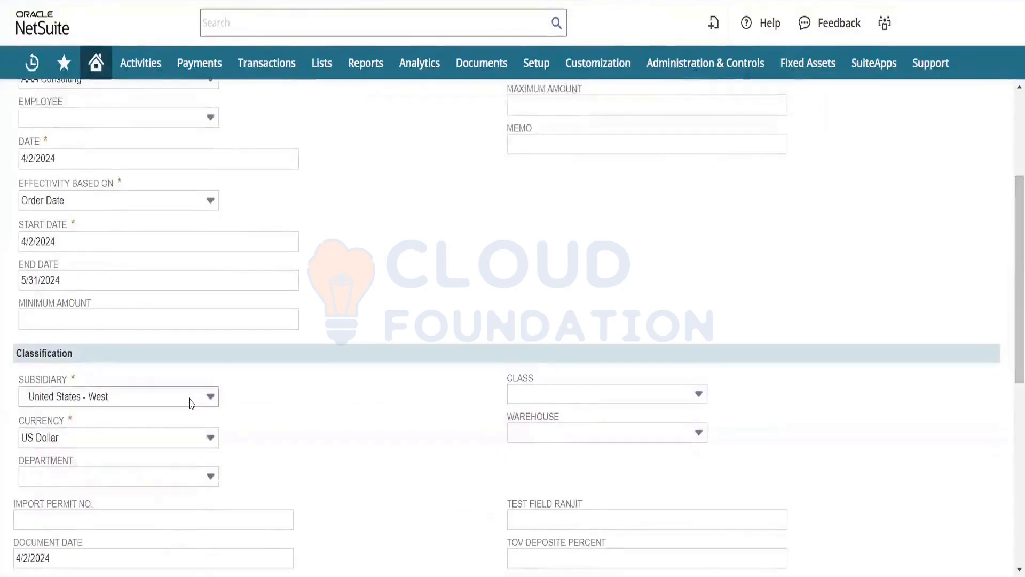
left_click(191, 400)
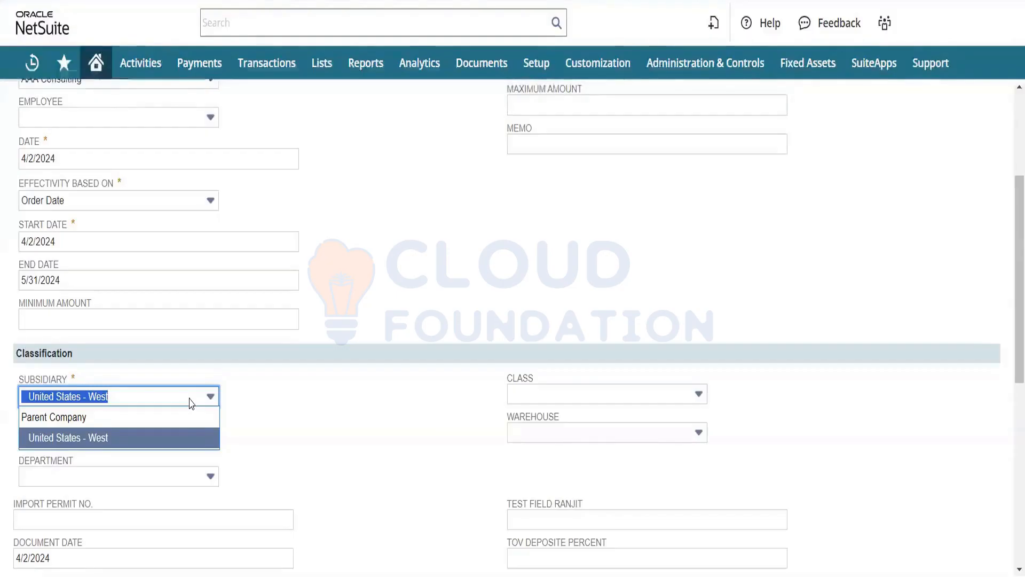
left_click(309, 400)
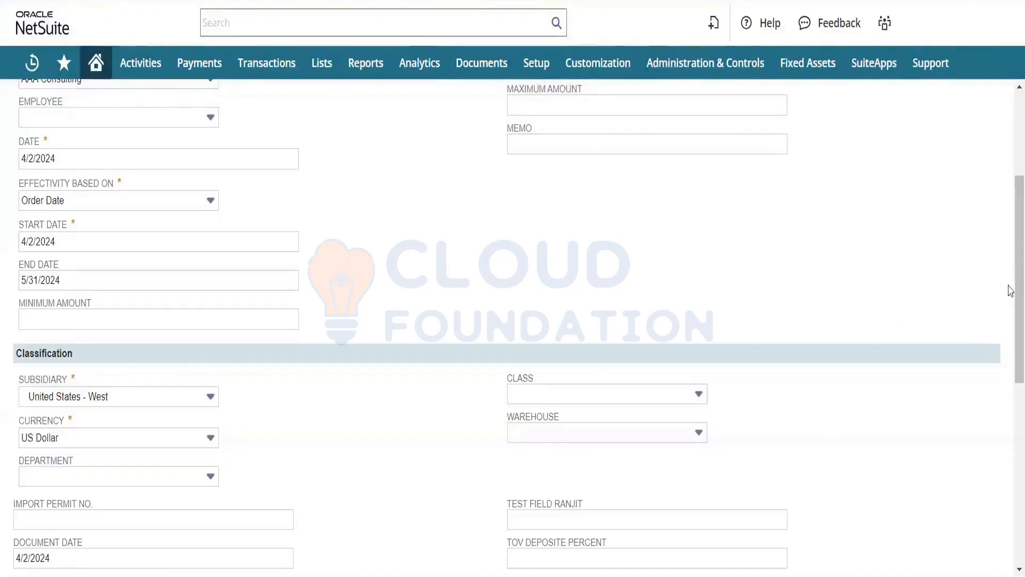
- Choose the Dell 24" U2415 UltraSharp LED Monitor as the item on the contract line and open its base rate for editing
scroll(1009, 334, "down", 6)
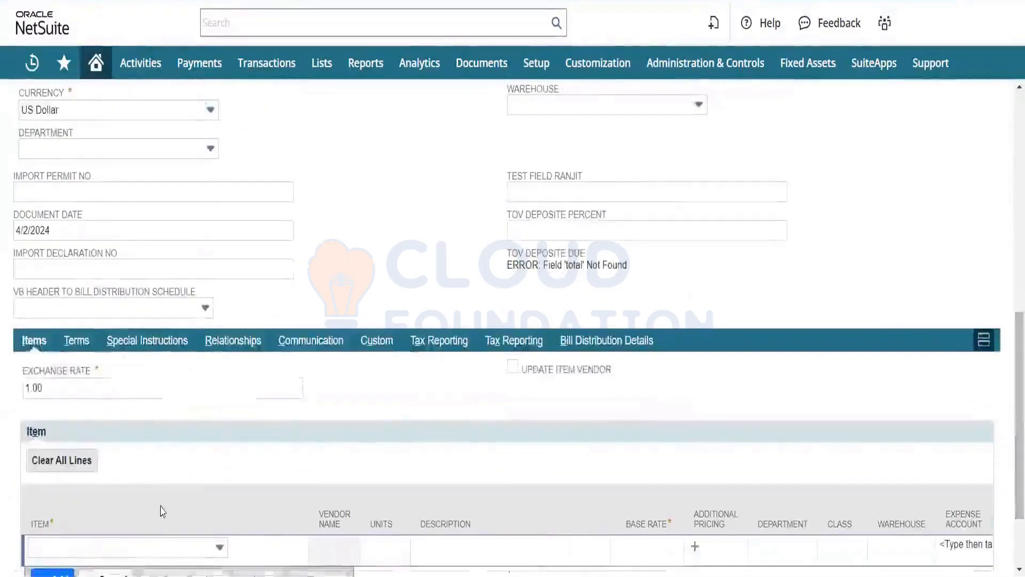
scroll(1011, 423, "down", 2)
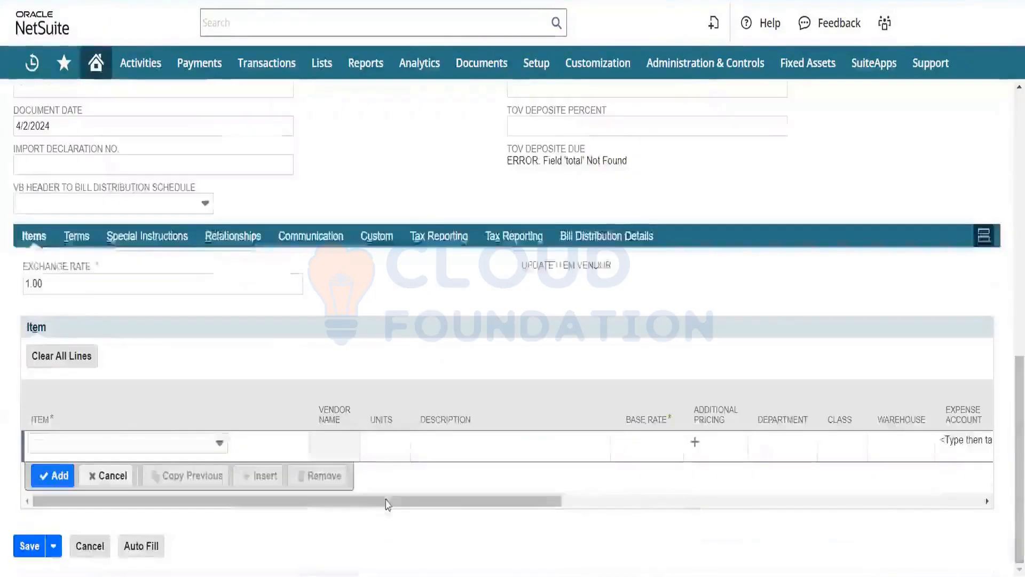
left_click(220, 443)
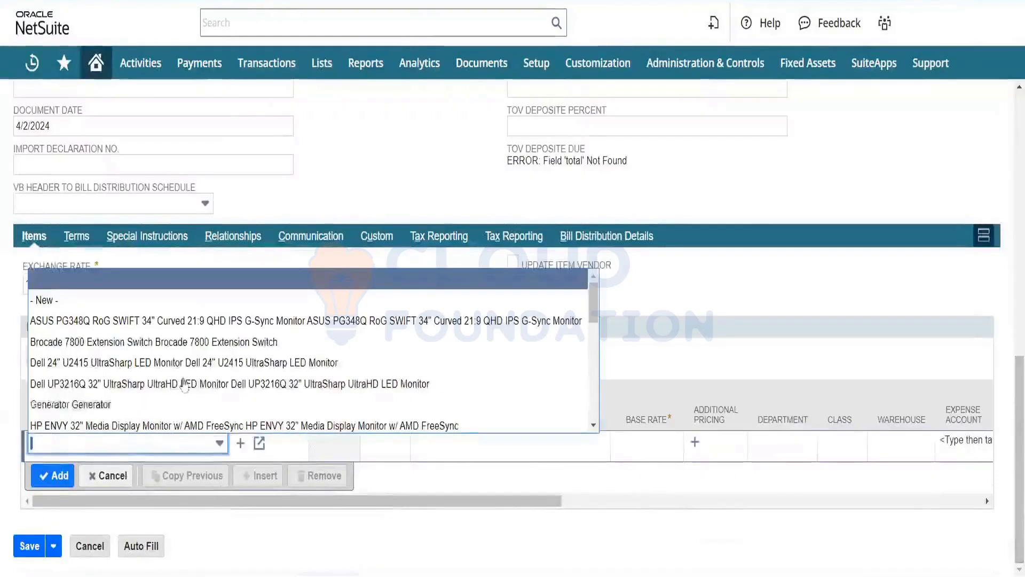
left_click(165, 361)
key("Tab")
key("Tab")
key("Tab")
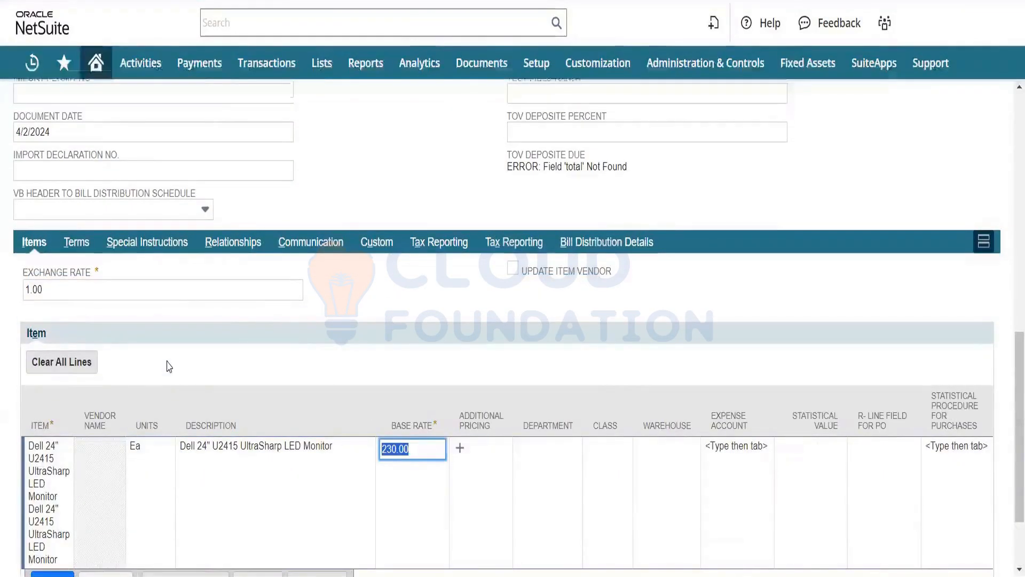
- Set the monitor line's base rate to 200, add the line and save the purchase contract
type("200")
key("Tab")
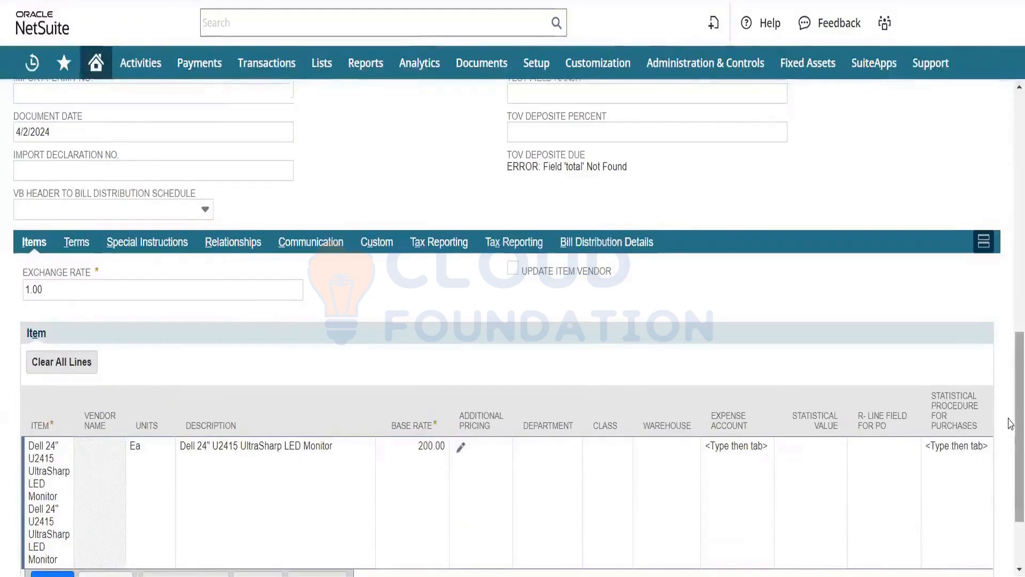
scroll(1011, 438, "down", 2)
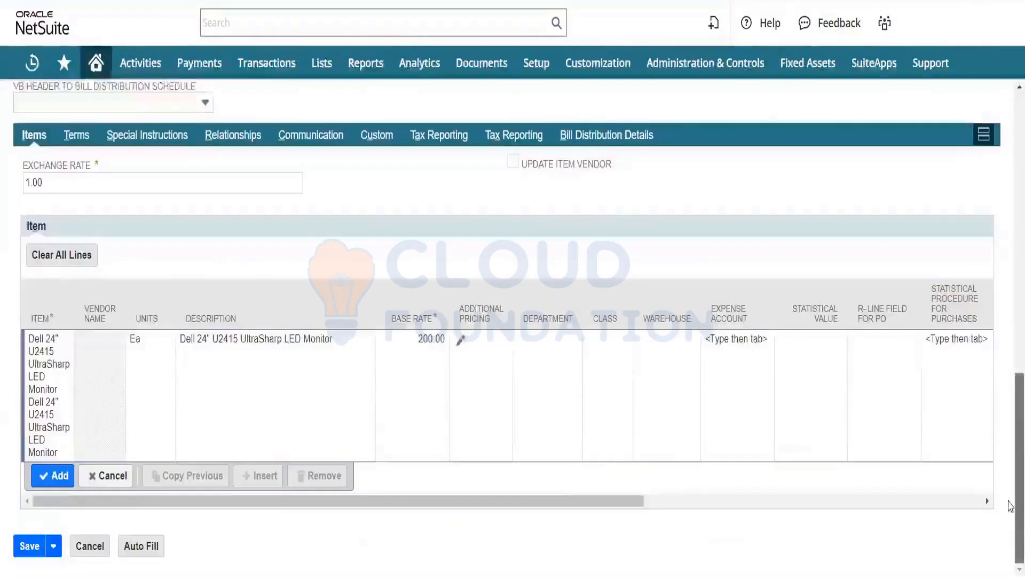
left_click(51, 475)
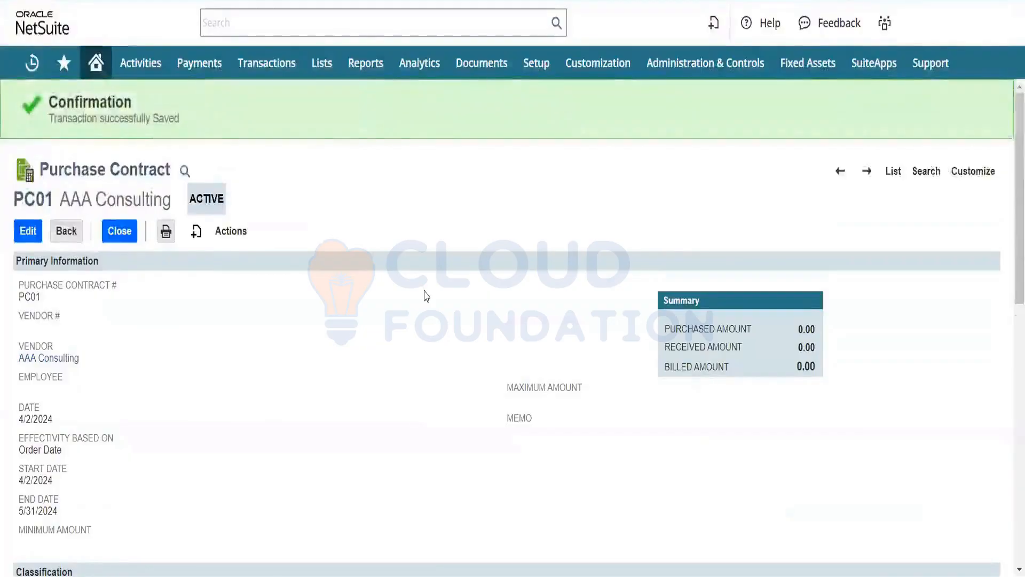
- Review the saved purchase contract's status, vendor and item line with its base rate
double_click(211, 195)
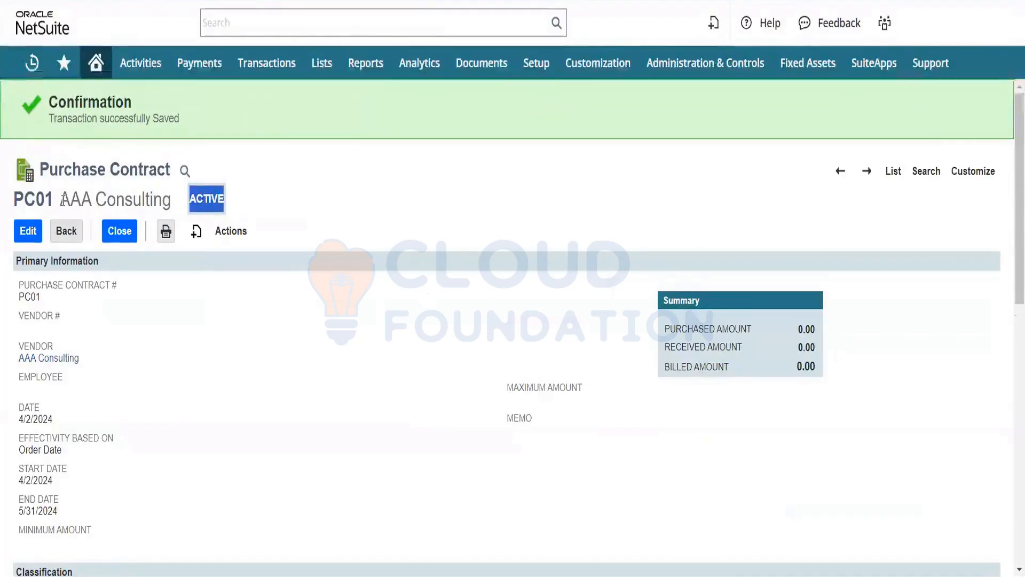
left_click_drag(61, 200, 172, 202)
left_click_drag(1009, 183, 1012, 422)
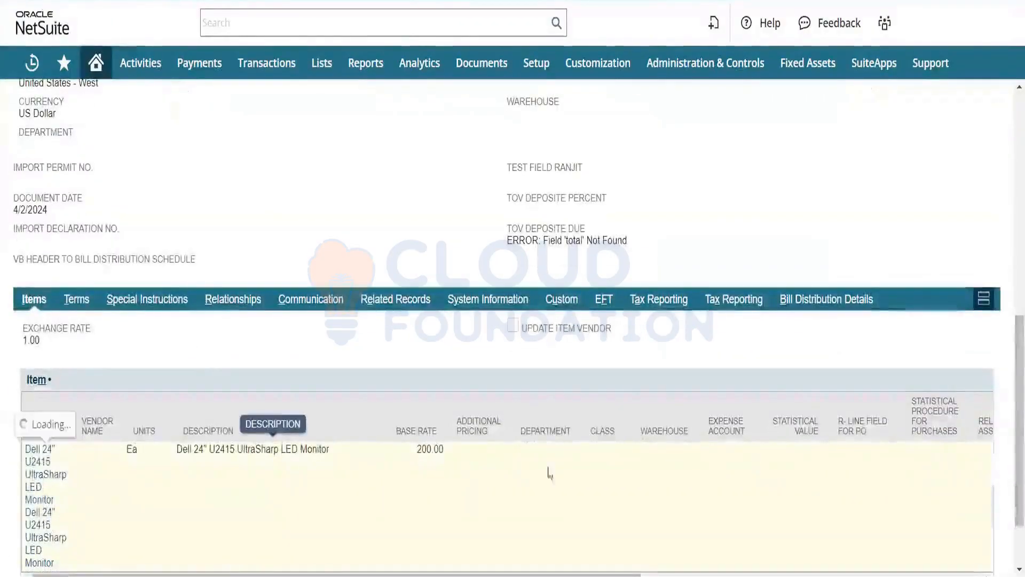
scroll(1011, 375, "down", 2)
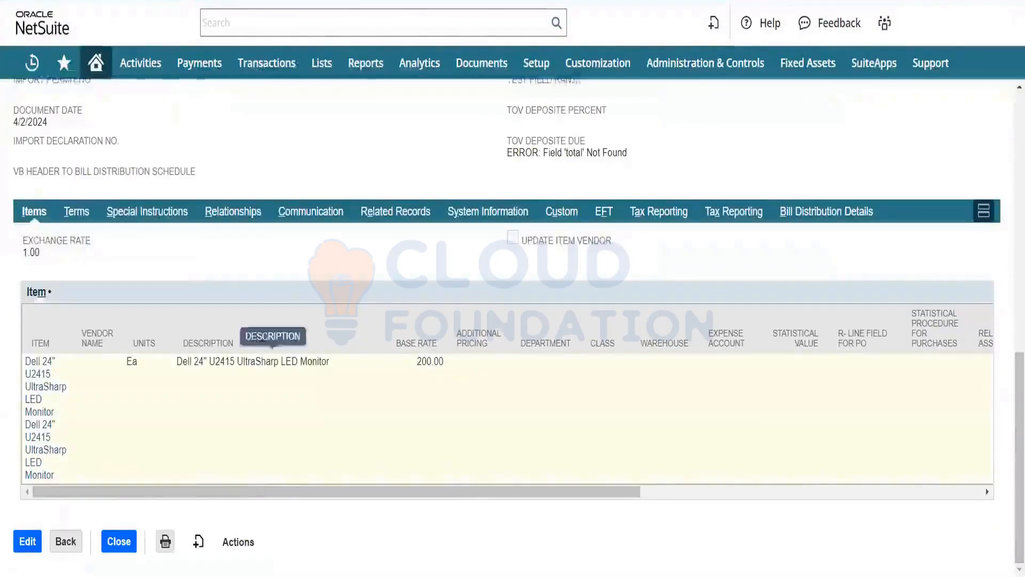
- Open the home page in a separate browser tab and start a new purchase order
right_click(47, 436)
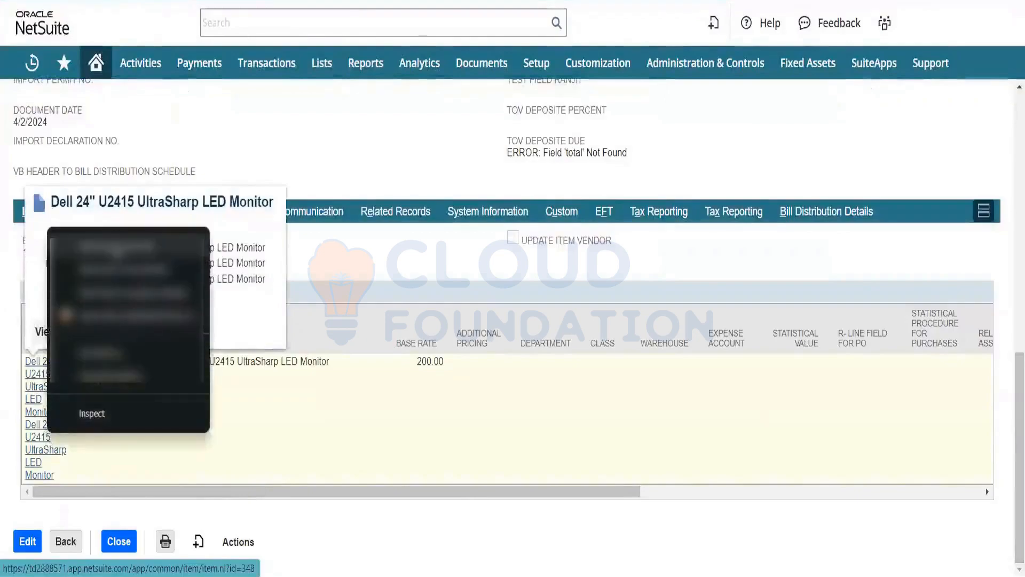
left_click(436, 113)
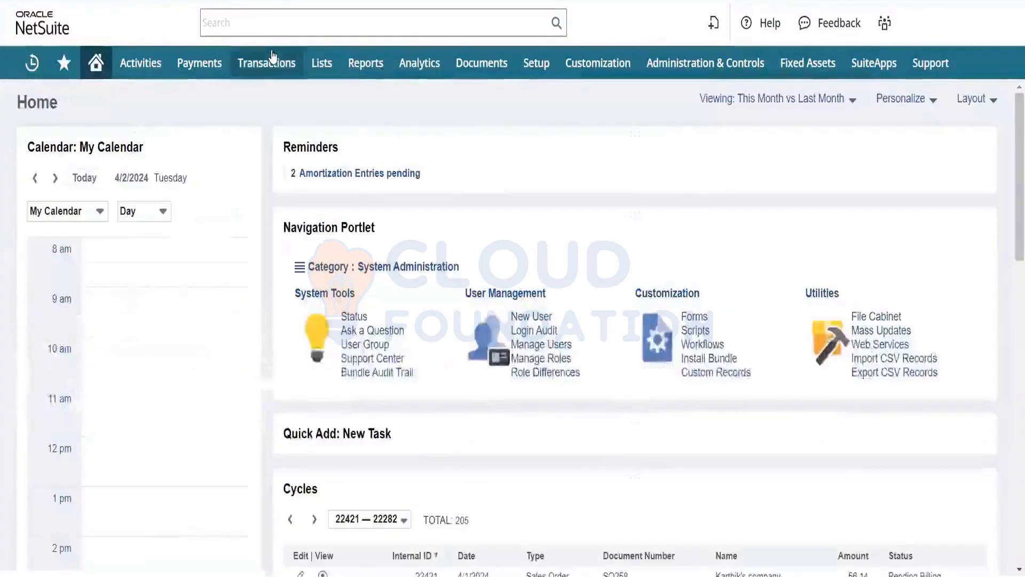
mouse_move(270, 64)
mouse_move(289, 163)
mouse_move(427, 169)
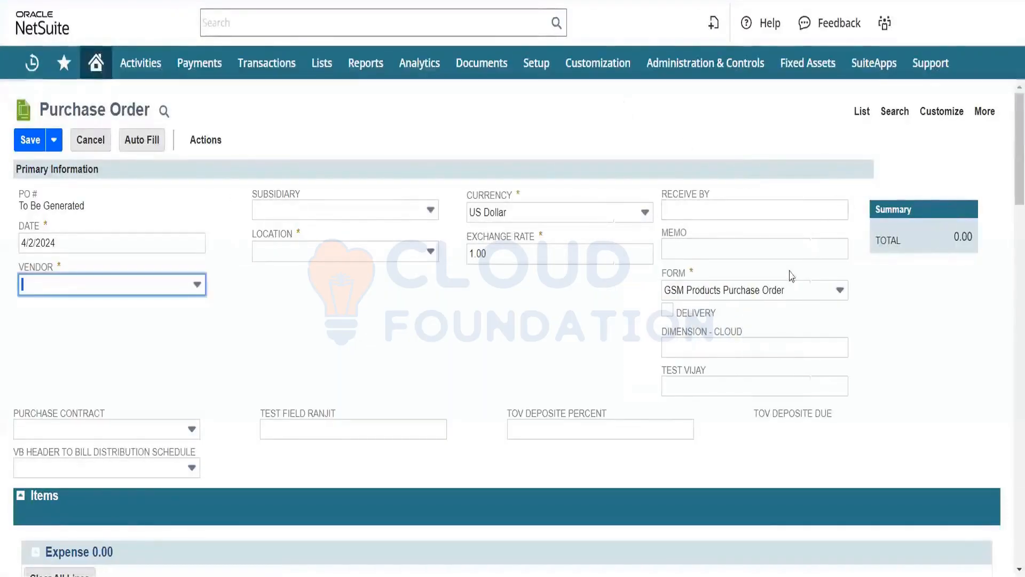
- Switch the order to the Purchase Order form and change its stacked sections to the tabbed layout
left_click(778, 296)
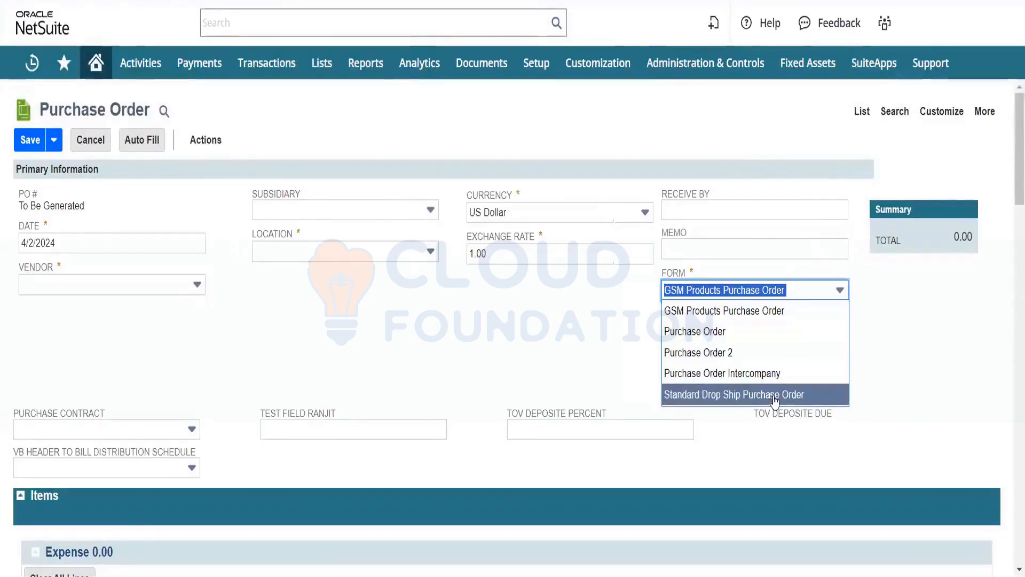
left_click(741, 342)
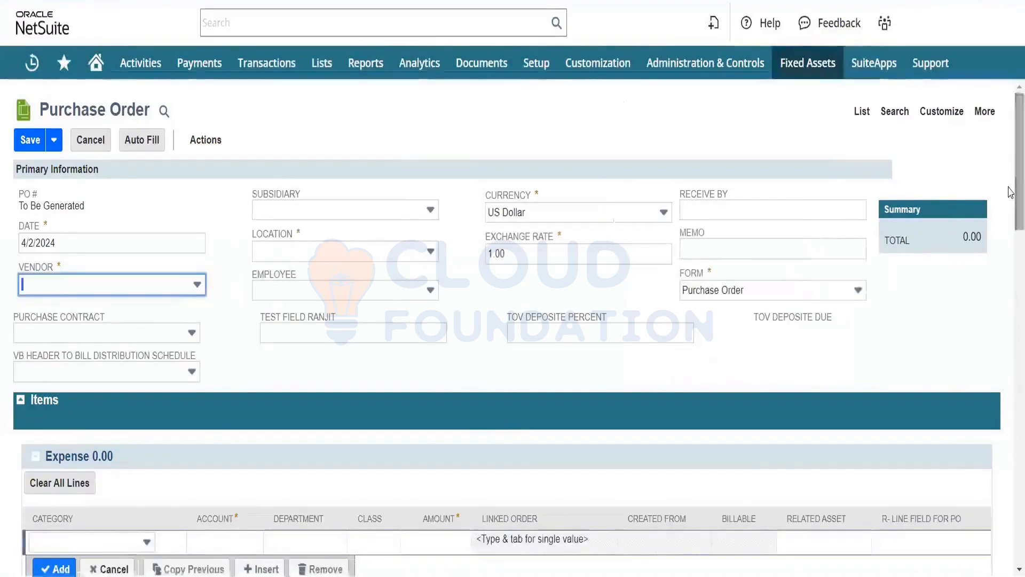
left_click(981, 415)
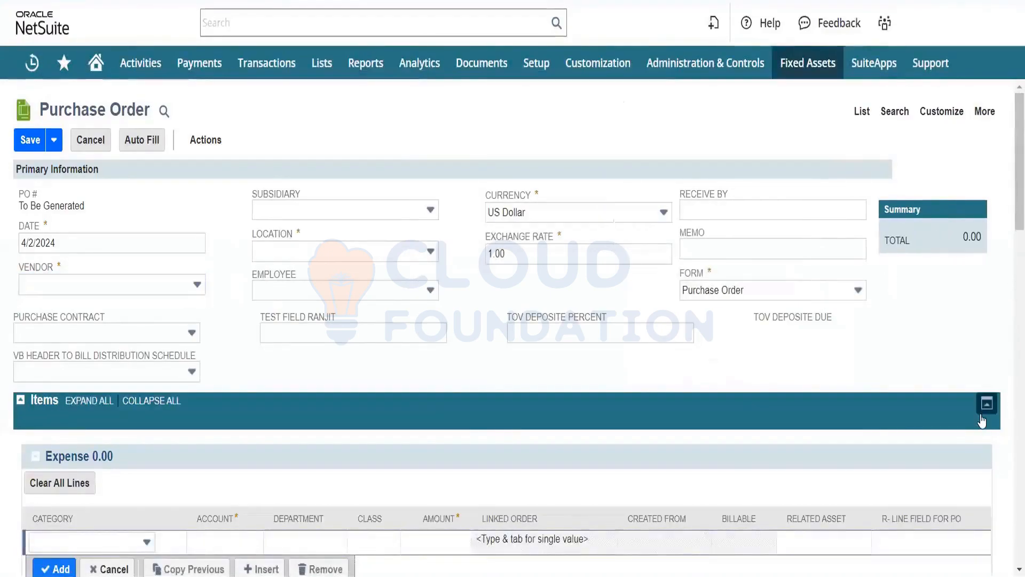
left_click(573, 63)
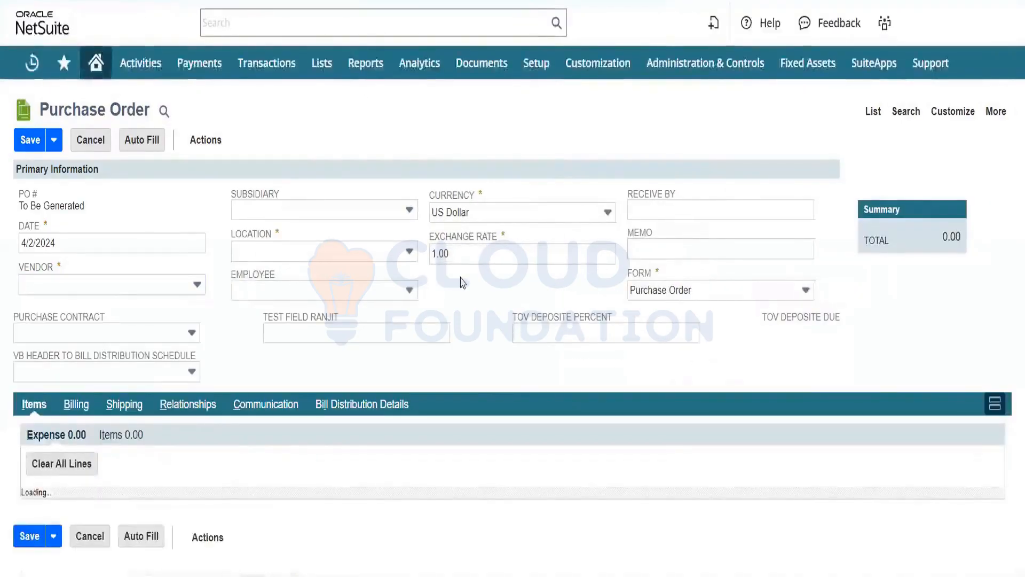
- Choose AAA Consulting as the purchase order's vendor and US-1 as its location
left_click(106, 284)
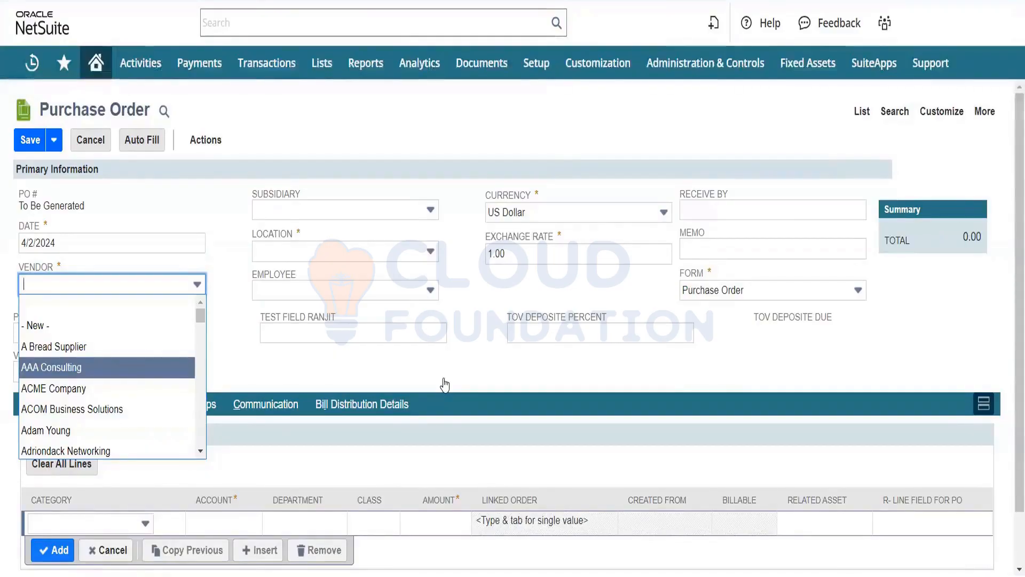
key("Return")
left_click(352, 252)
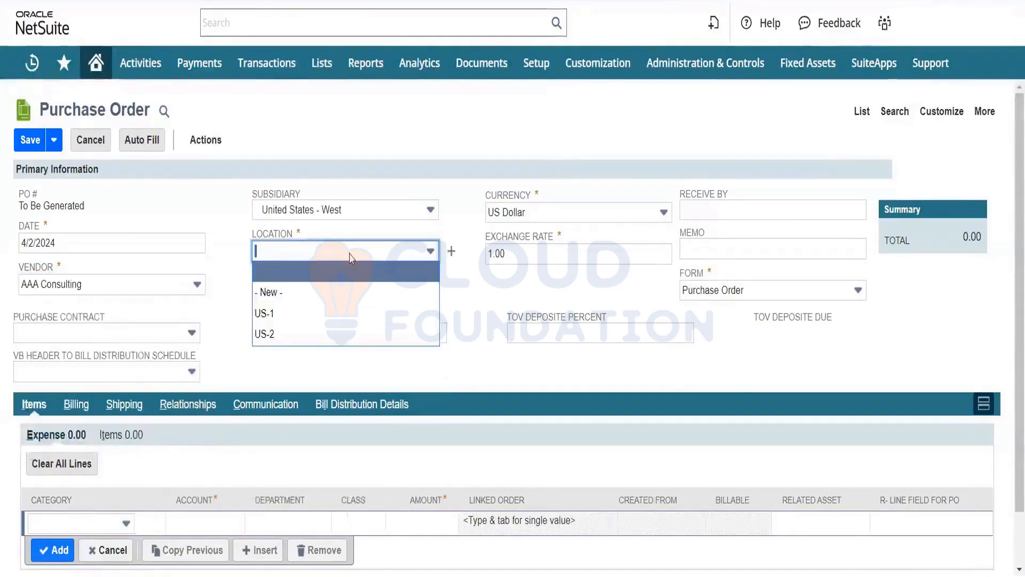
left_click(342, 312)
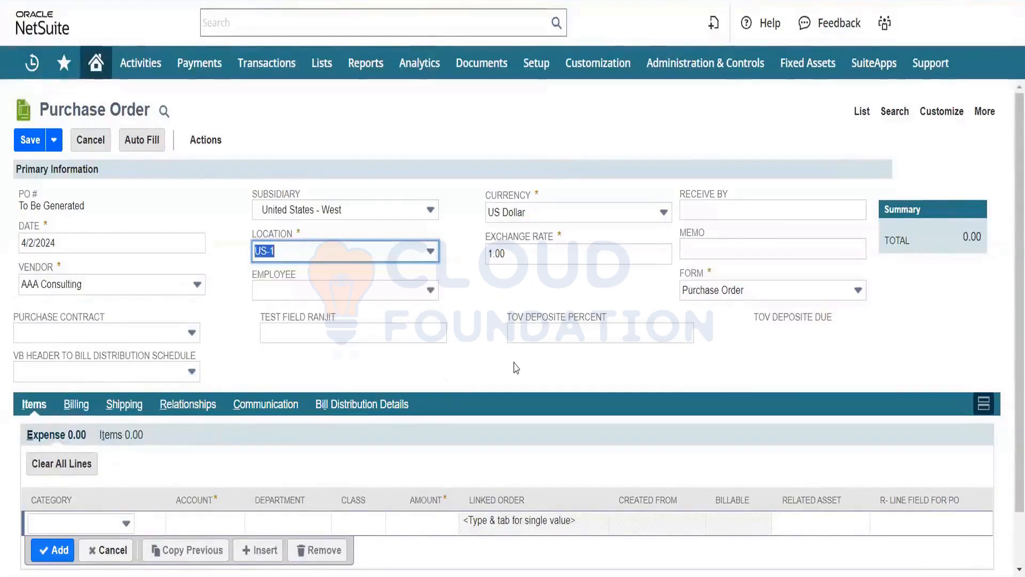
- Check the purchase contract choices for AAA Consulting against the number of the saved contract
left_click_drag(1011, 286, 1010, 348)
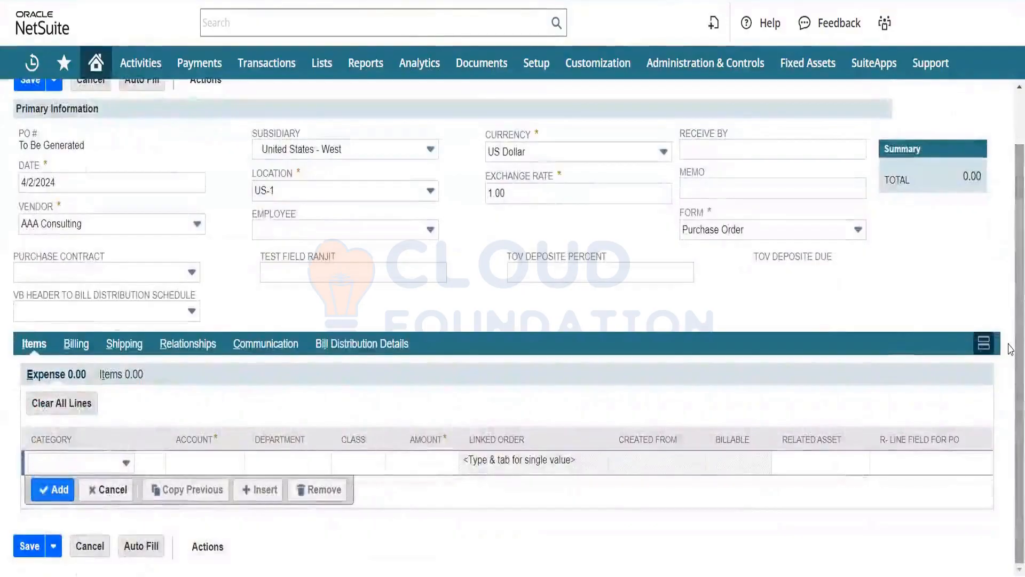
left_click(181, 273)
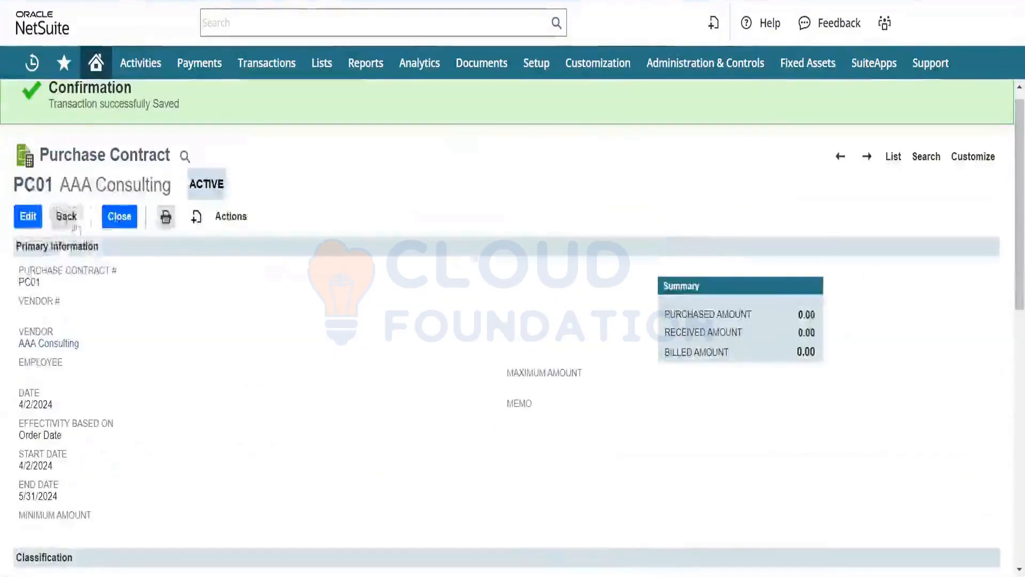
double_click(33, 184)
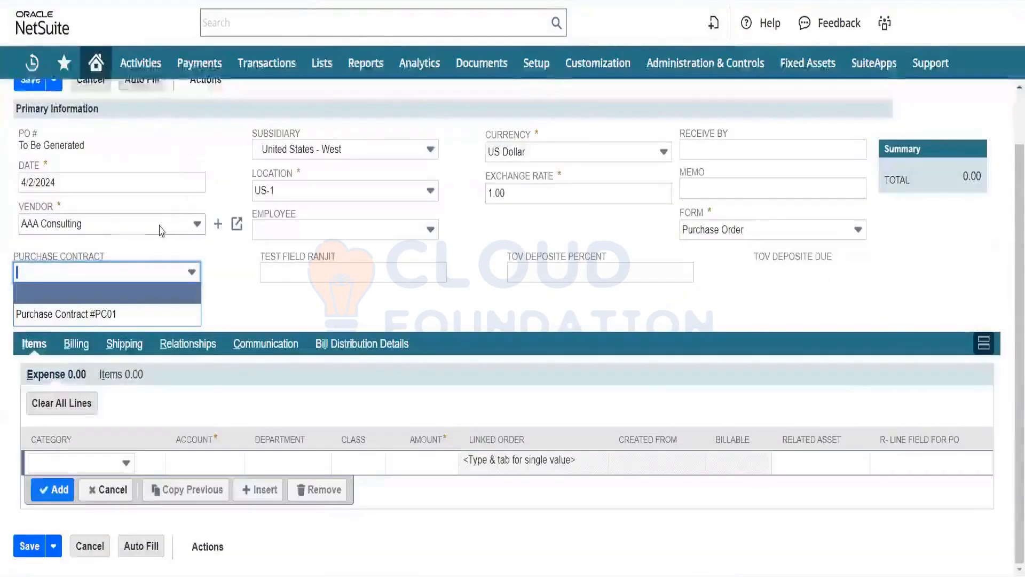
- Change the order's vendor to ACME Company, accept the form change and select AUD-1 as the location
left_click(163, 231)
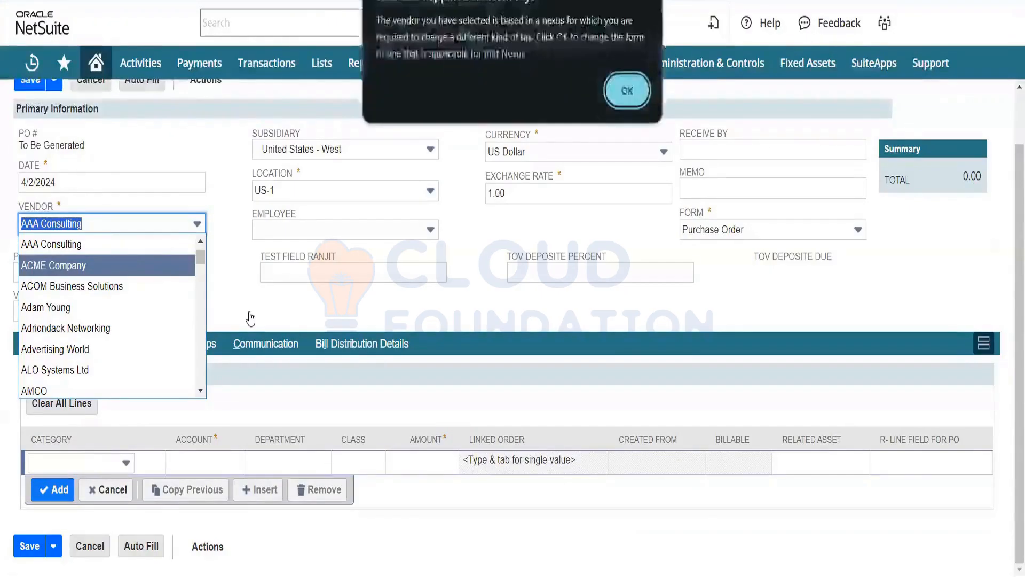
left_click(627, 91)
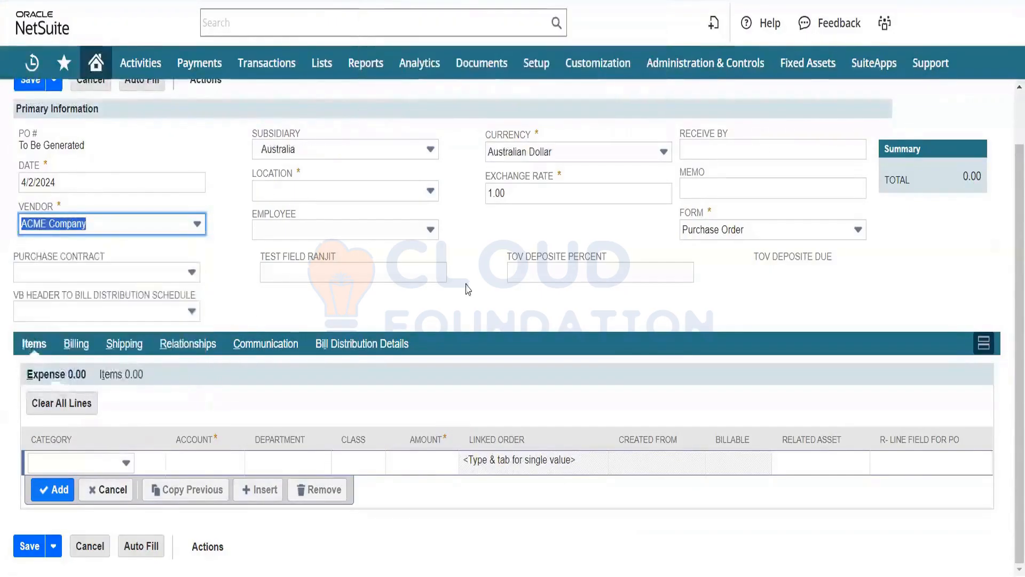
left_click(313, 191)
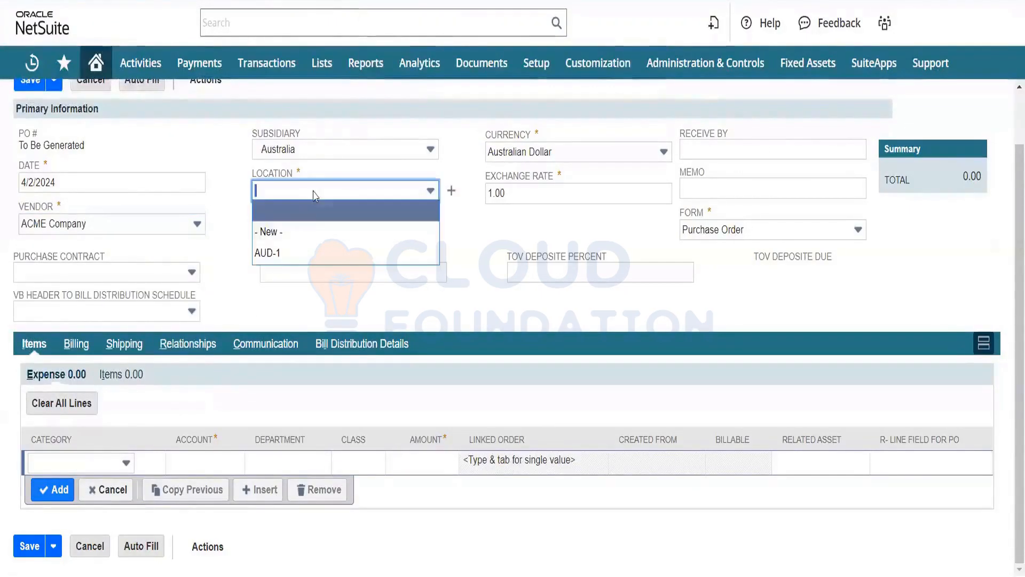
left_click(311, 253)
- Check the purchase contract choices for ACME Company and compare with the vendor on the saved contract
left_click(186, 275)
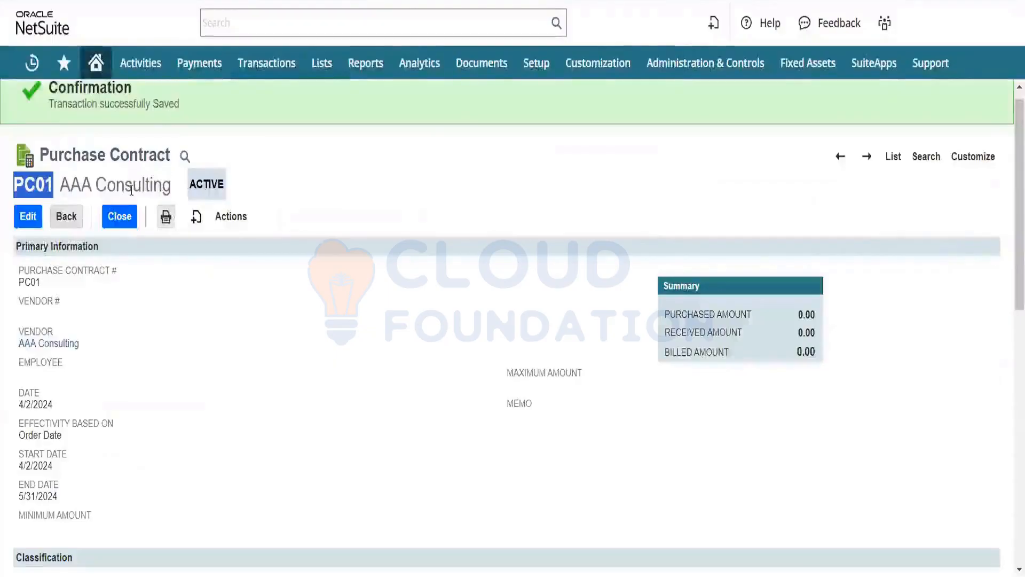
triple_click(131, 190)
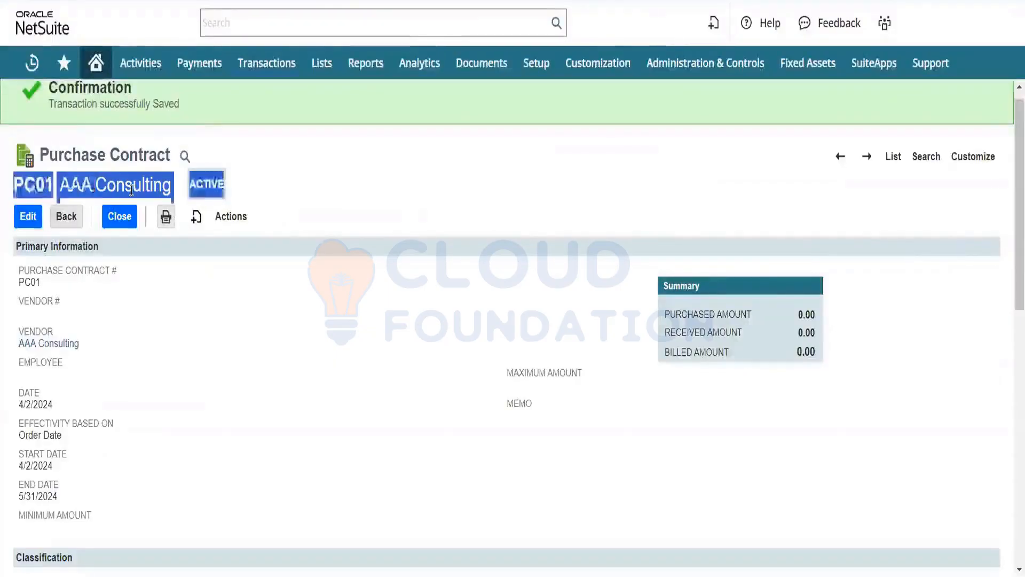
double_click(132, 190)
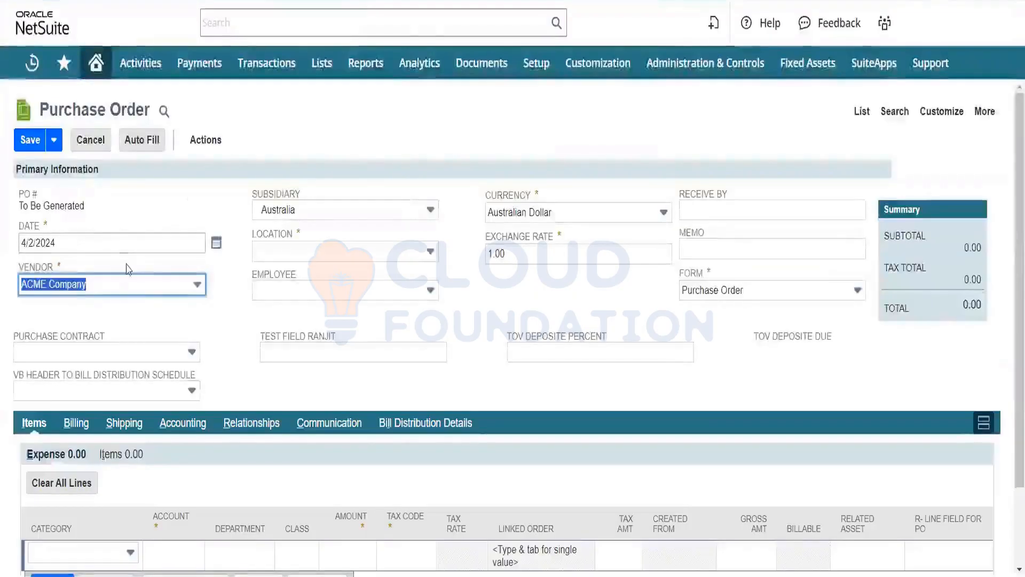
- Set the order's vendor back to AAA Consulting and accept the form change for its tax nexus
left_click(143, 287)
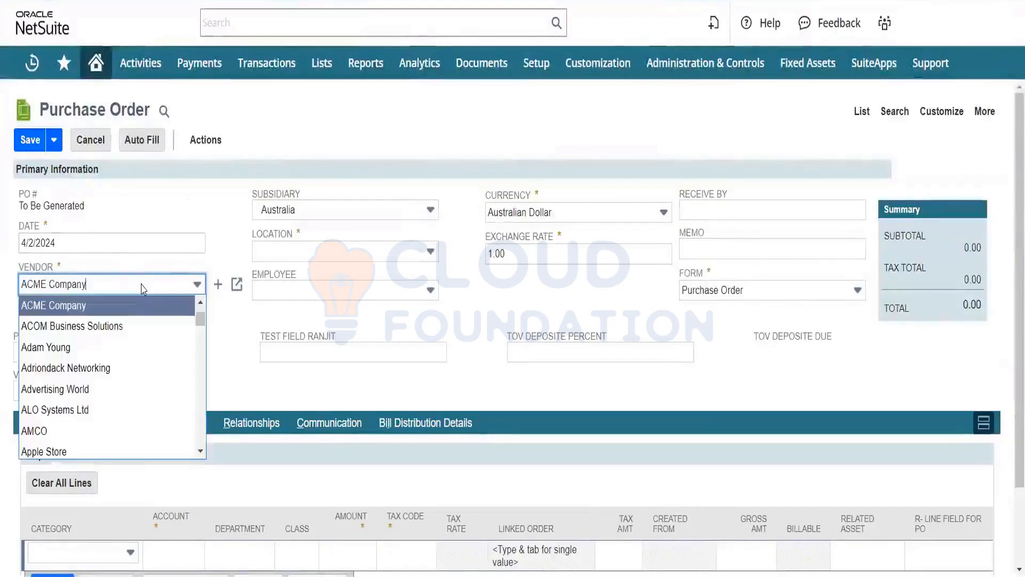
scroll(161, 341, "up", 1)
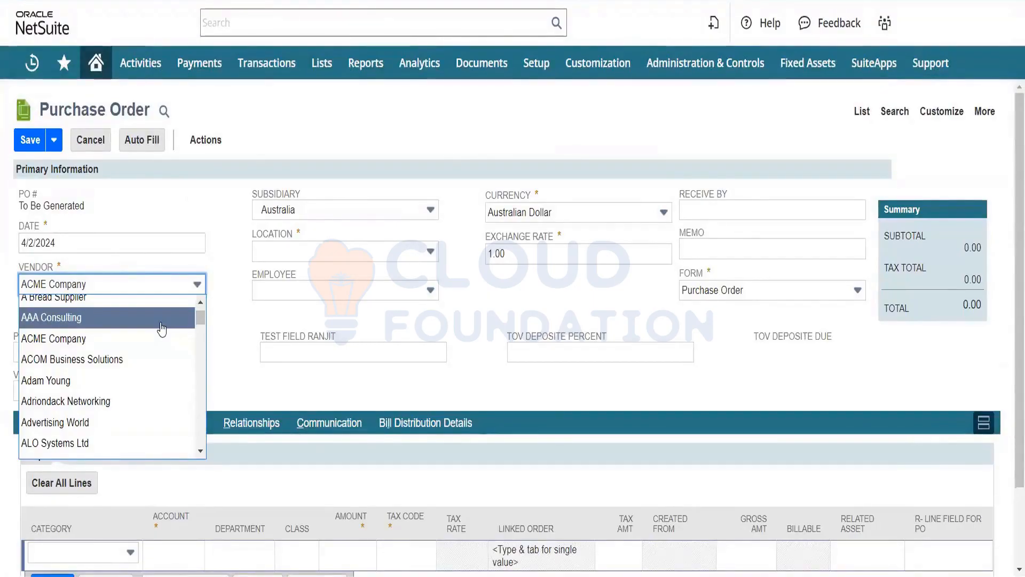
left_click(65, 319)
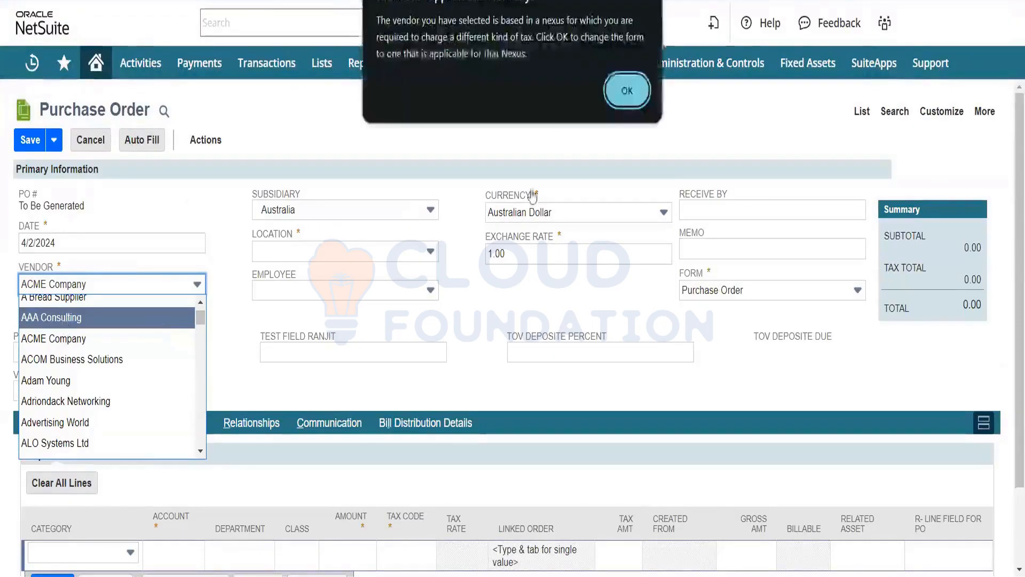
left_click(627, 92)
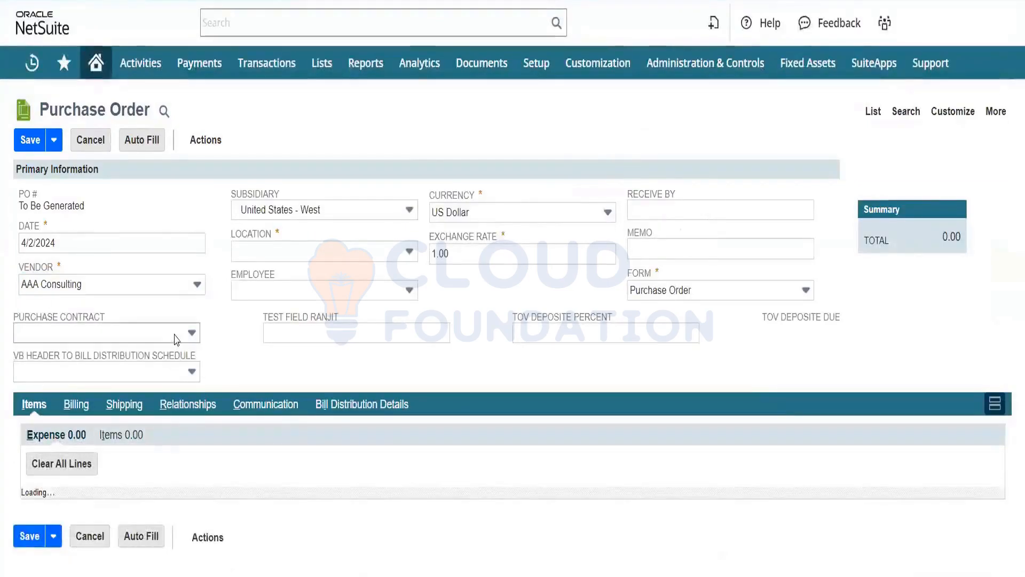
- Link Purchase Contract #PC01 to the purchase order and set the order's location to US-1
left_click(177, 336)
left_click(150, 373)
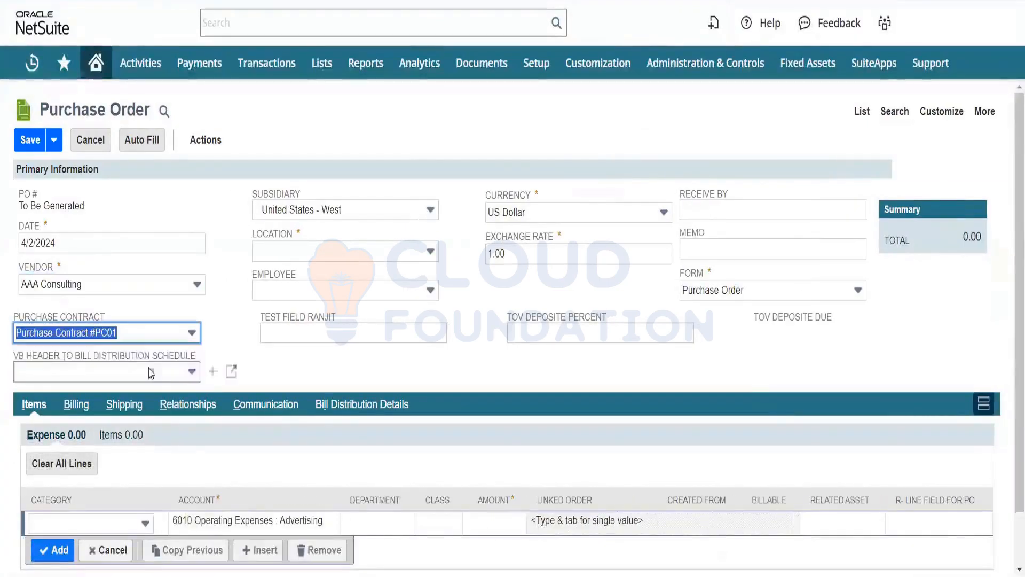
left_click(296, 376)
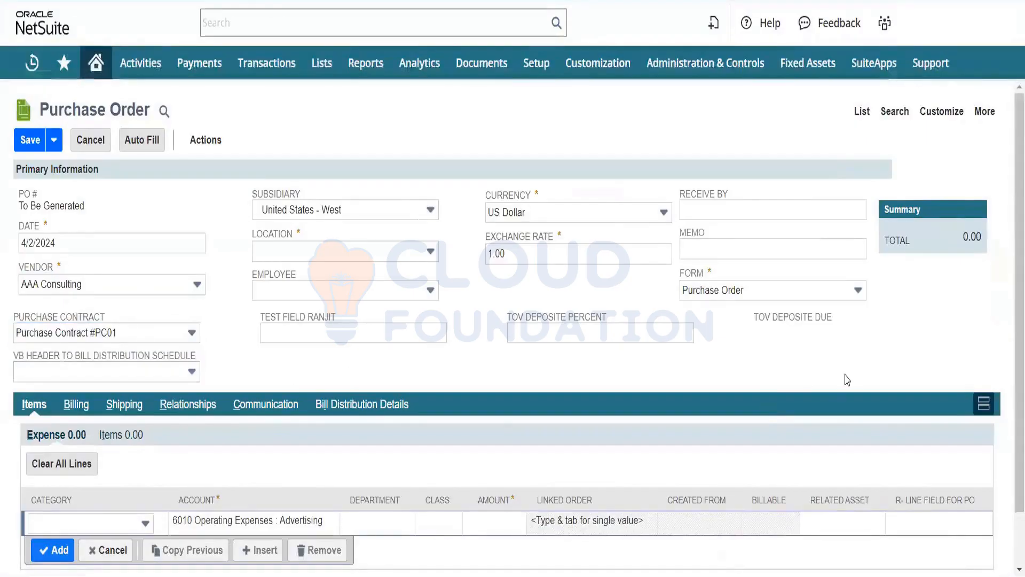
scroll(513, 320, "down", 1)
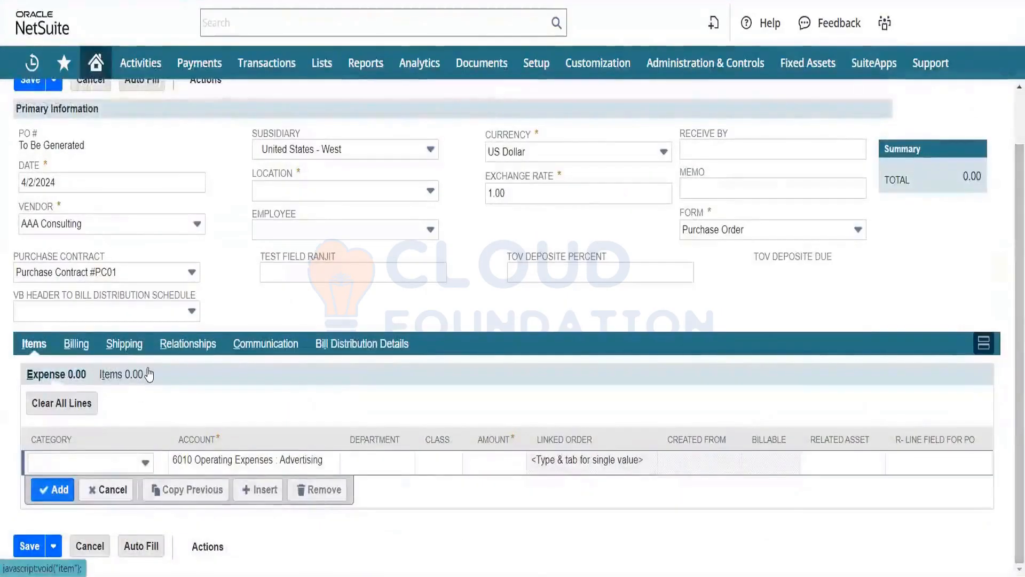
left_click(400, 191)
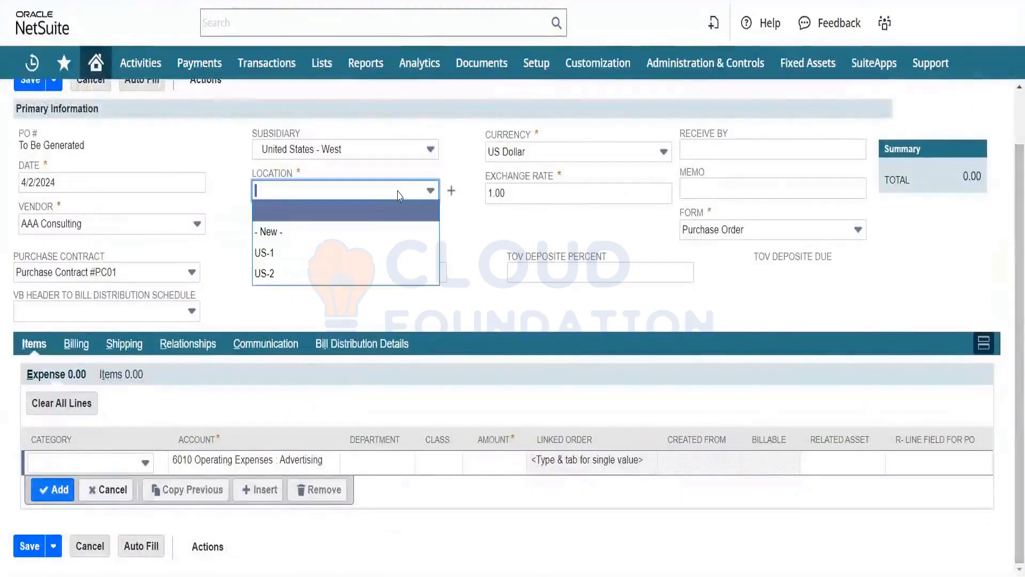
left_click(380, 253)
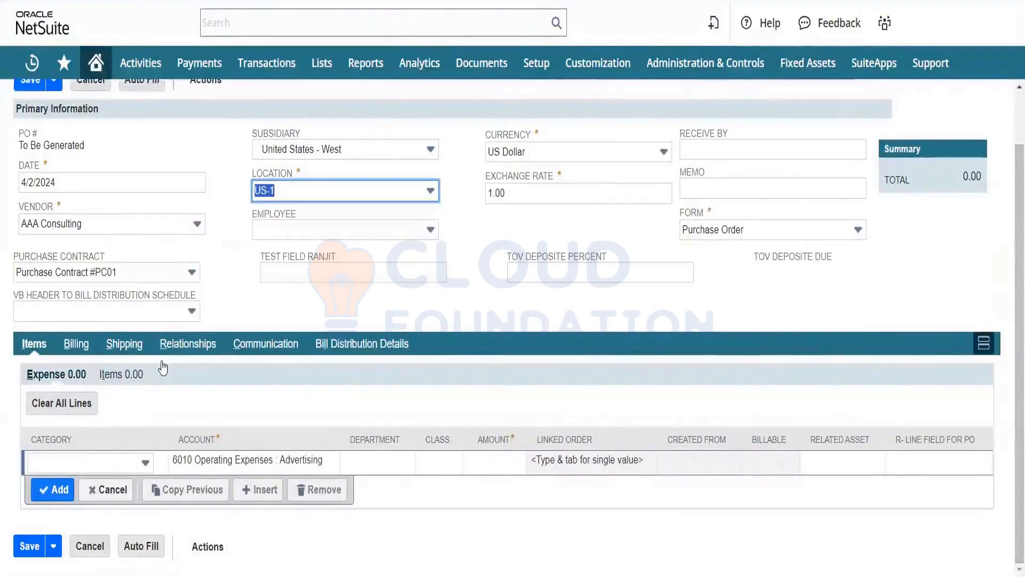
- Enter the Dell 24" U2415 UltraSharp LED Monitor on an item line and check its rate and purchase contract
left_click(134, 375)
left_click(75, 492)
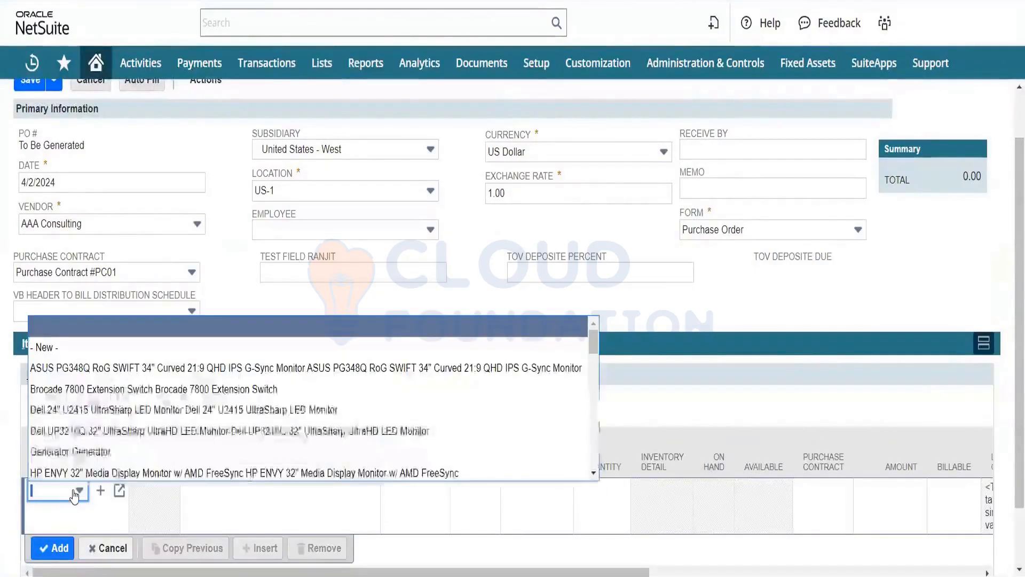
left_click(123, 416)
key("Tab")
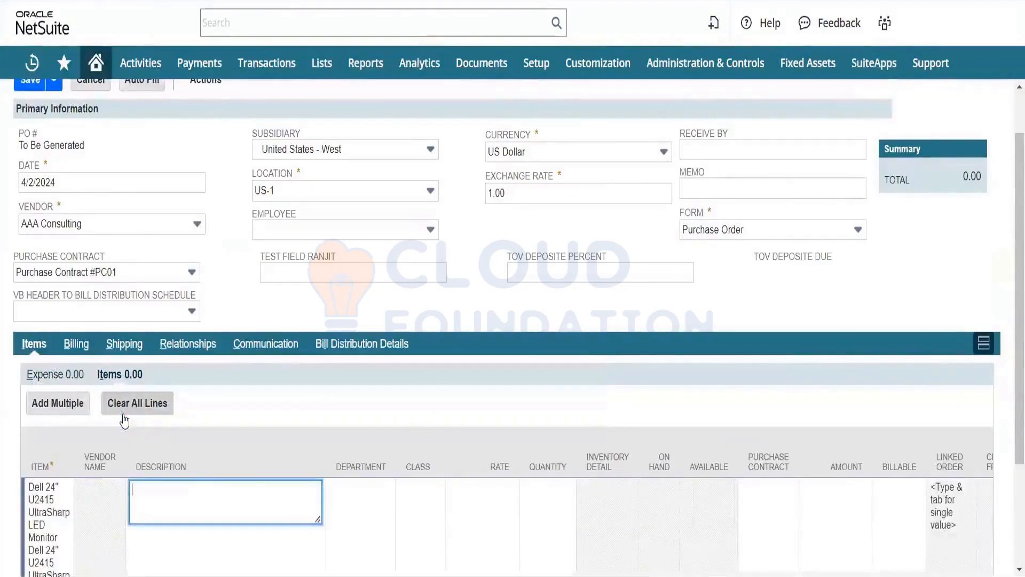
key("Tab")
key("Tab")
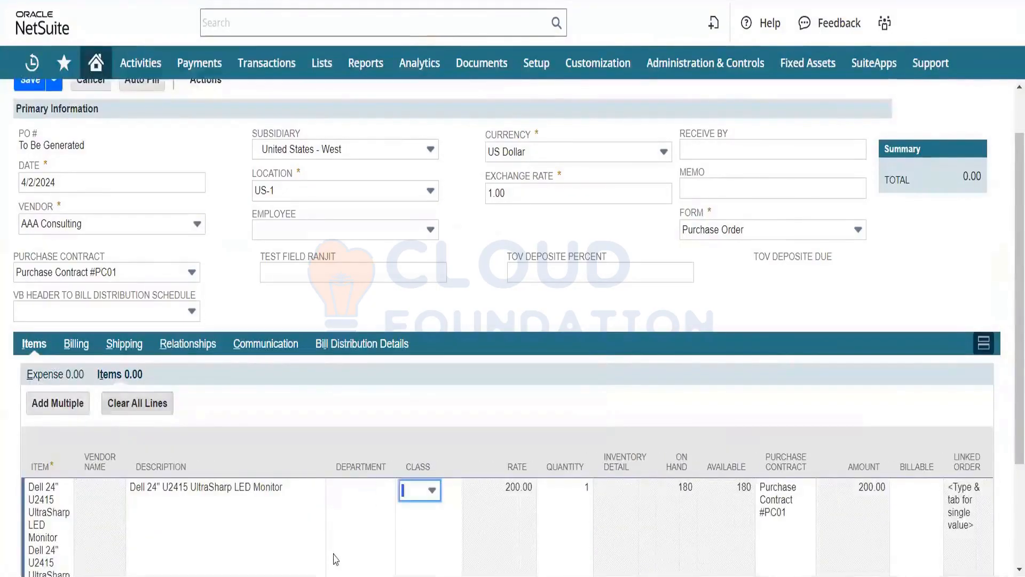
left_click(521, 492)
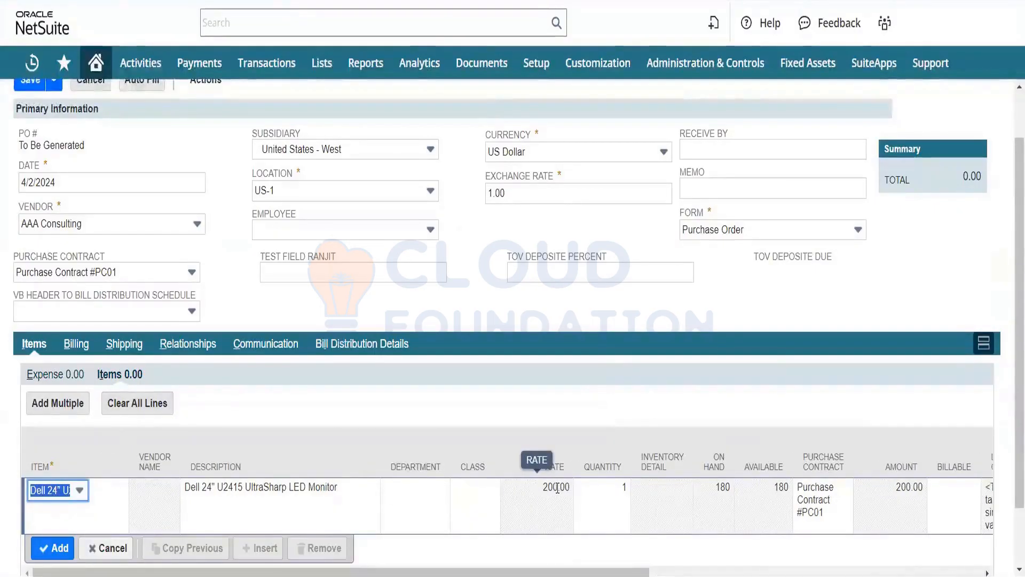
left_click_drag(838, 516, 797, 487)
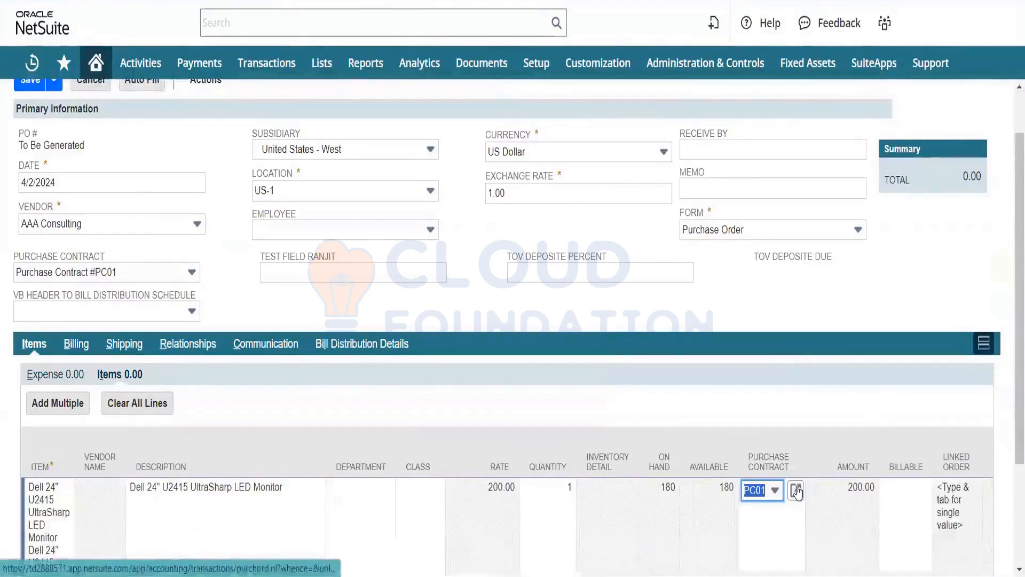
- Clear the purchase contract from the order header and discard the monitor line being entered
left_click(142, 279)
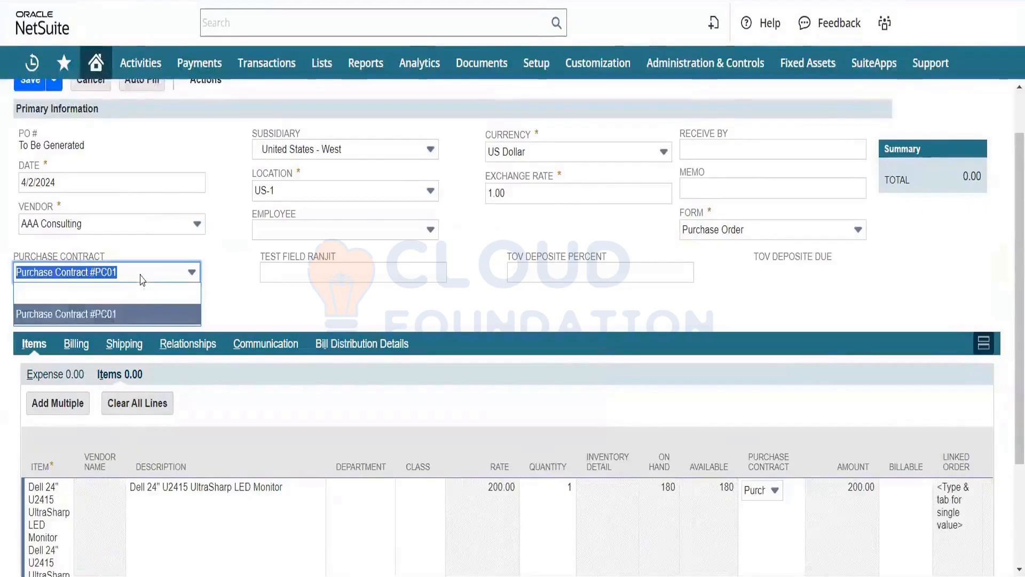
left_click(142, 294)
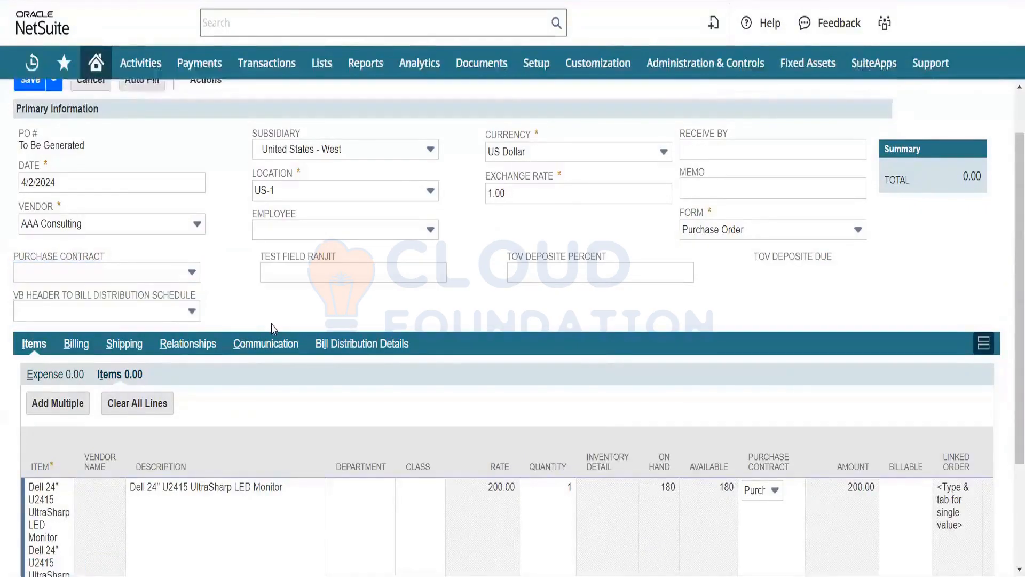
scroll(1010, 342, "down", 2)
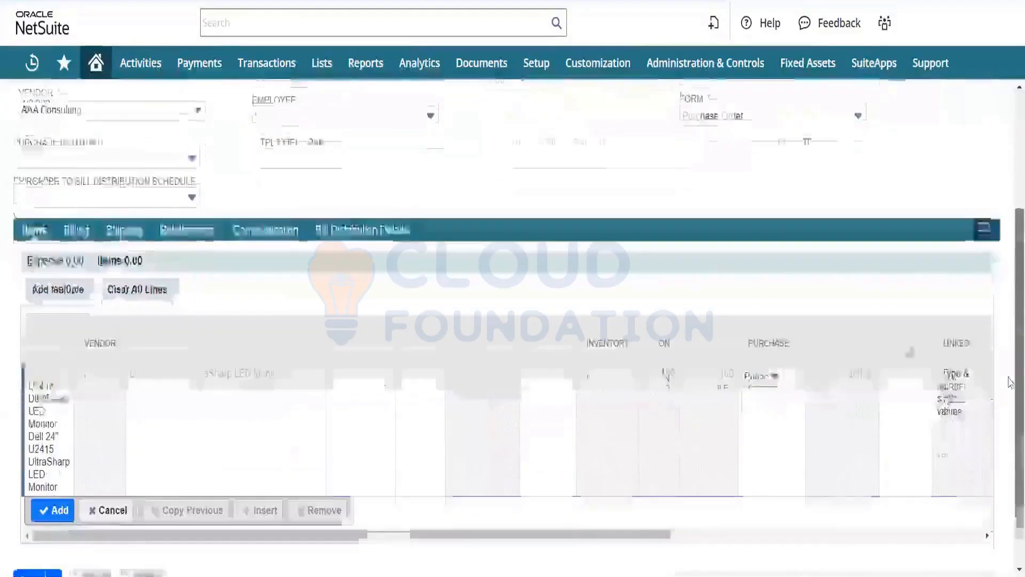
left_click(118, 512)
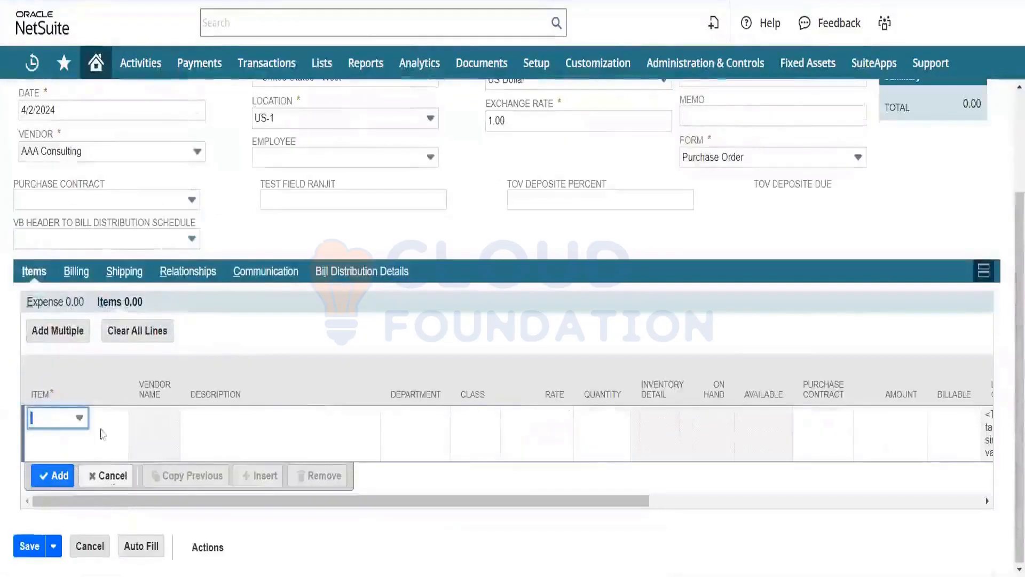
- Enter the Dell 24" U2415 UltraSharp LED Monitor on a line without a linked contract and check its rate
left_click(79, 419)
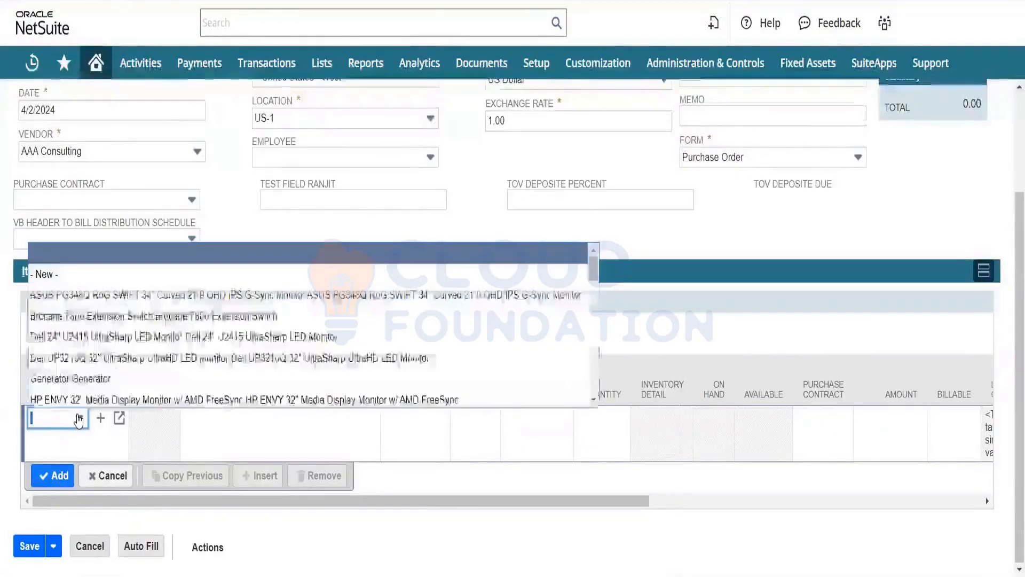
left_click(103, 355)
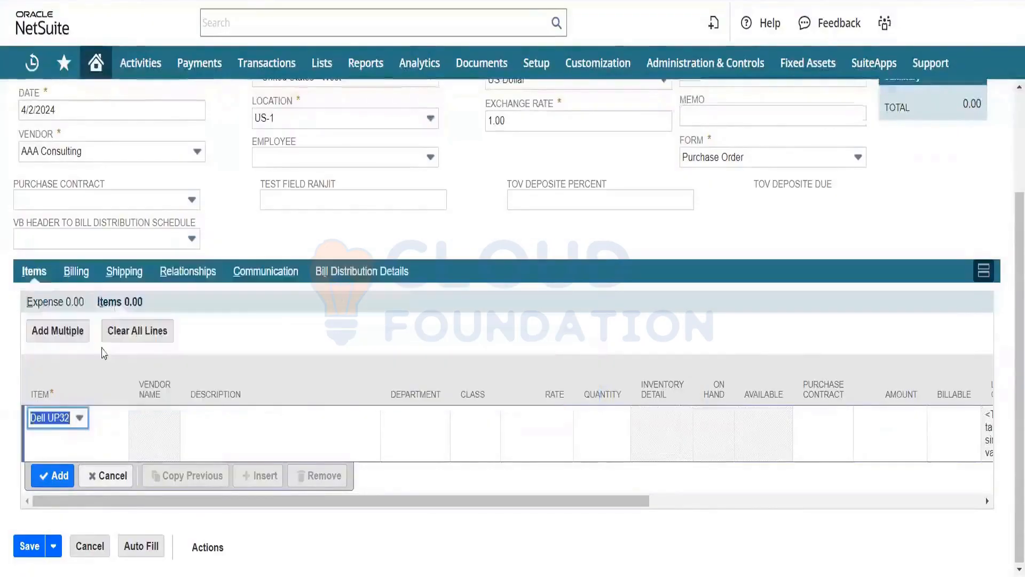
left_click(79, 417)
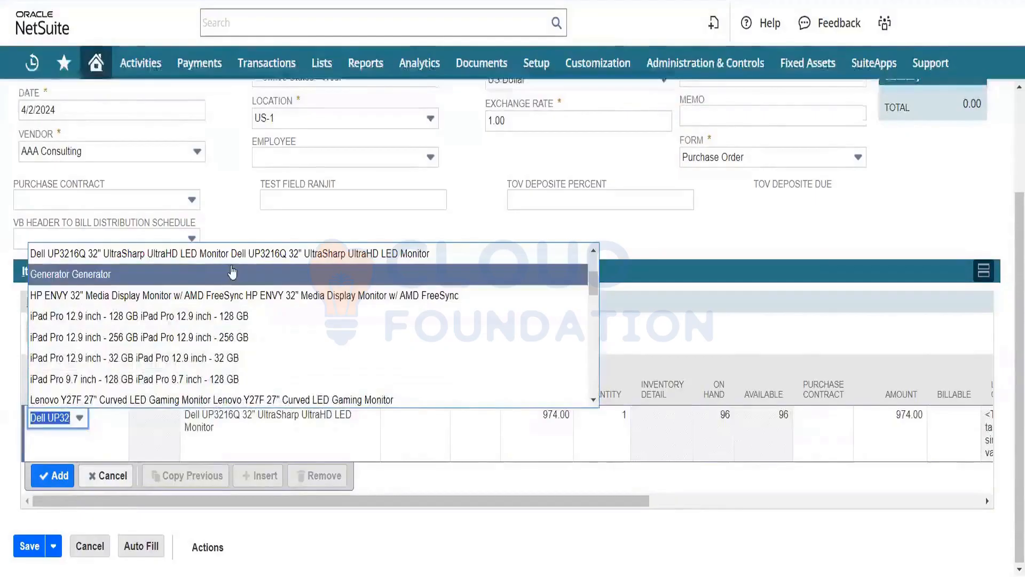
left_click(593, 251)
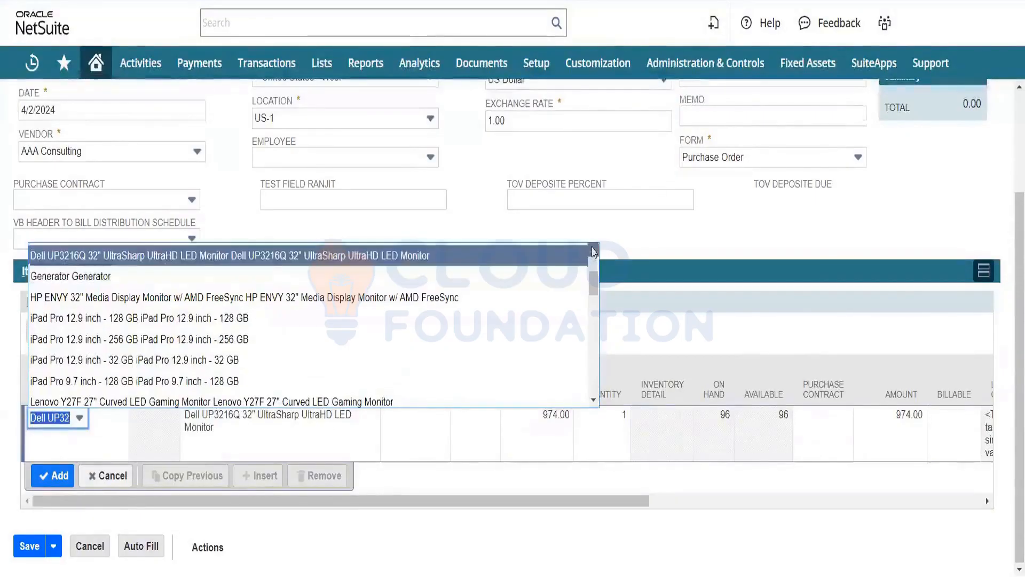
left_click(417, 264)
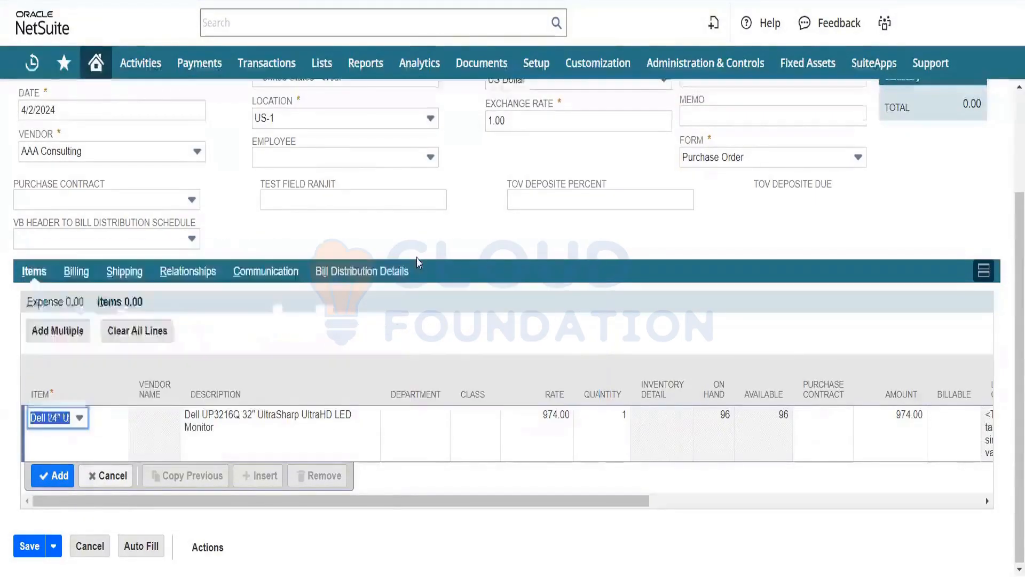
key("Tab")
key("Tab")
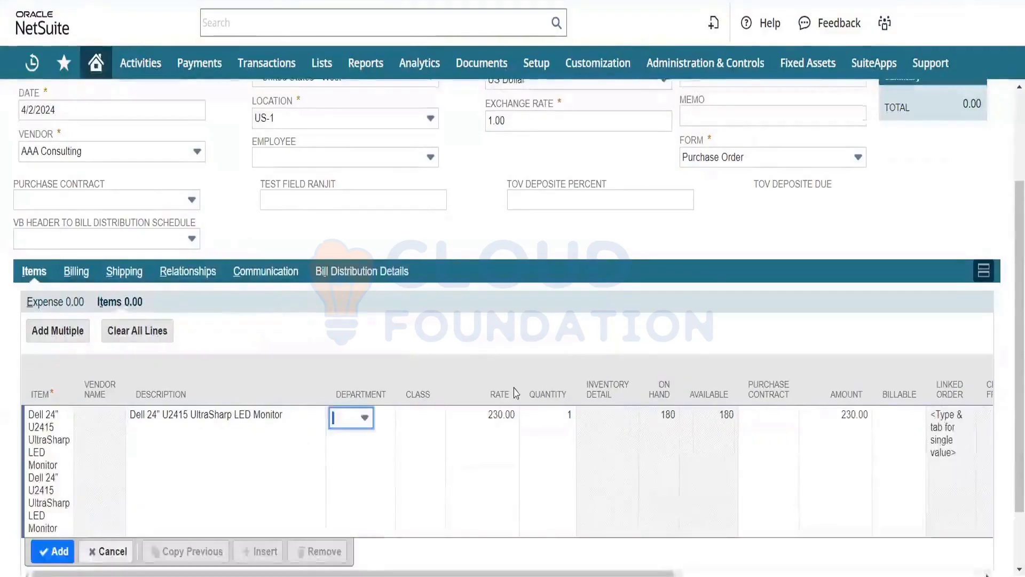
key("Tab")
key("Tab")
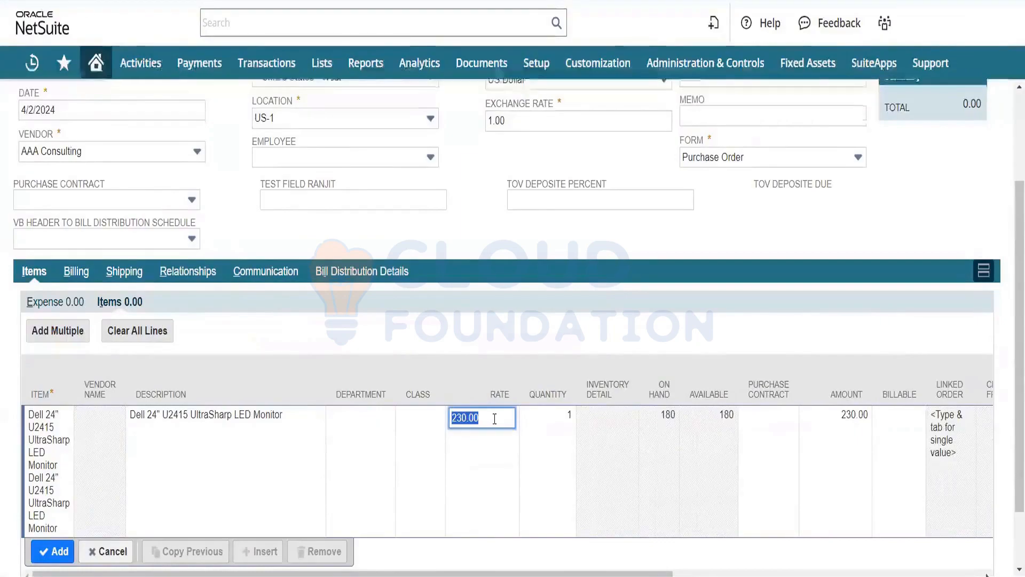
key("Tab")
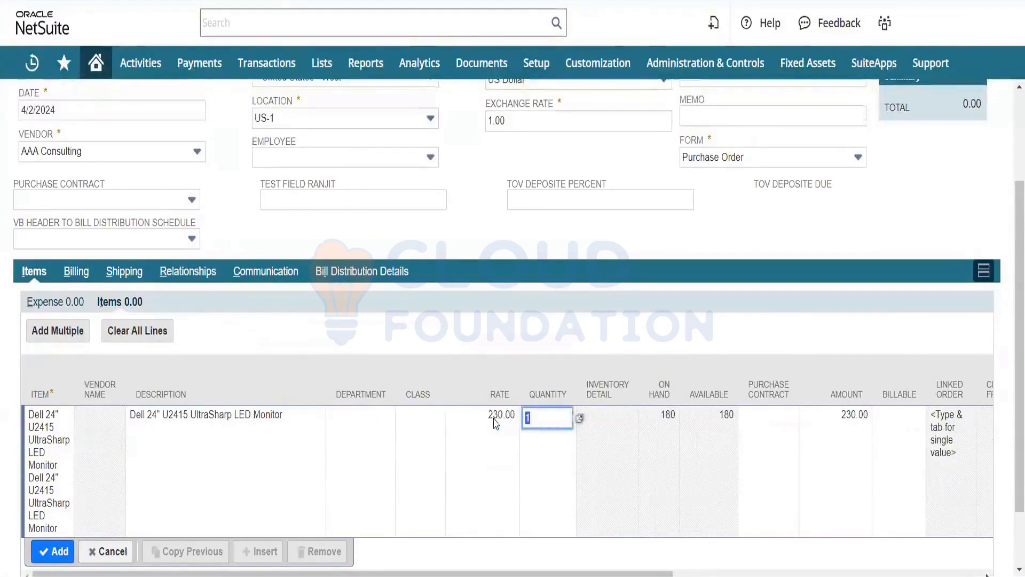
key("Tab")
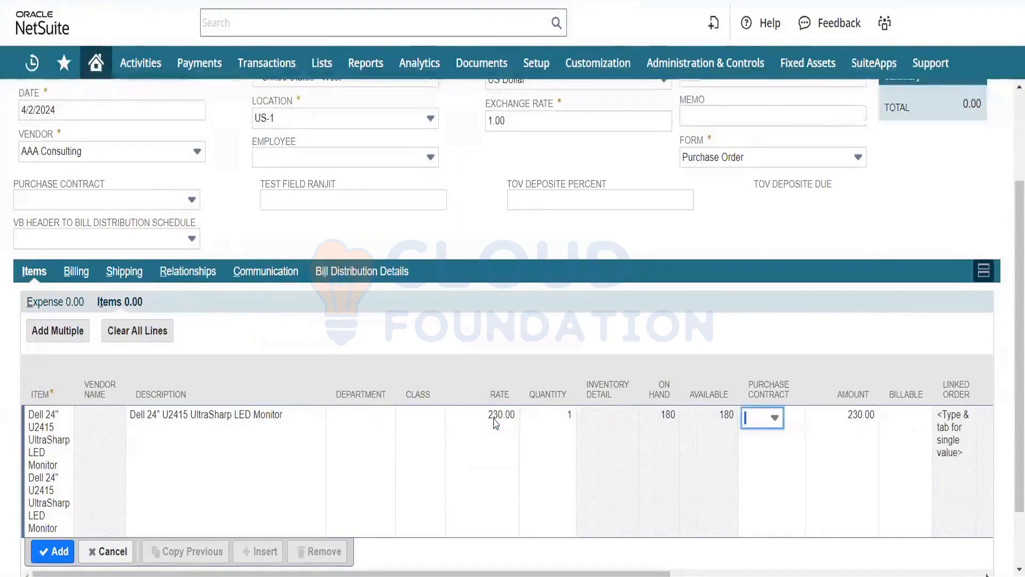
- Link Purchase Contract #PC01 to the order header again and discard the monitor line entered without it
left_click(134, 199)
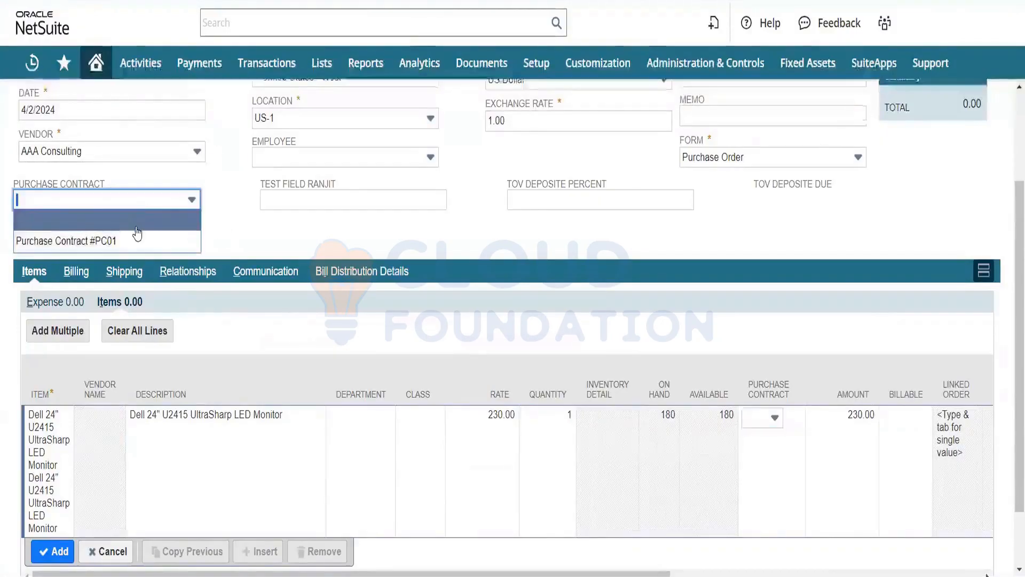
left_click(136, 239)
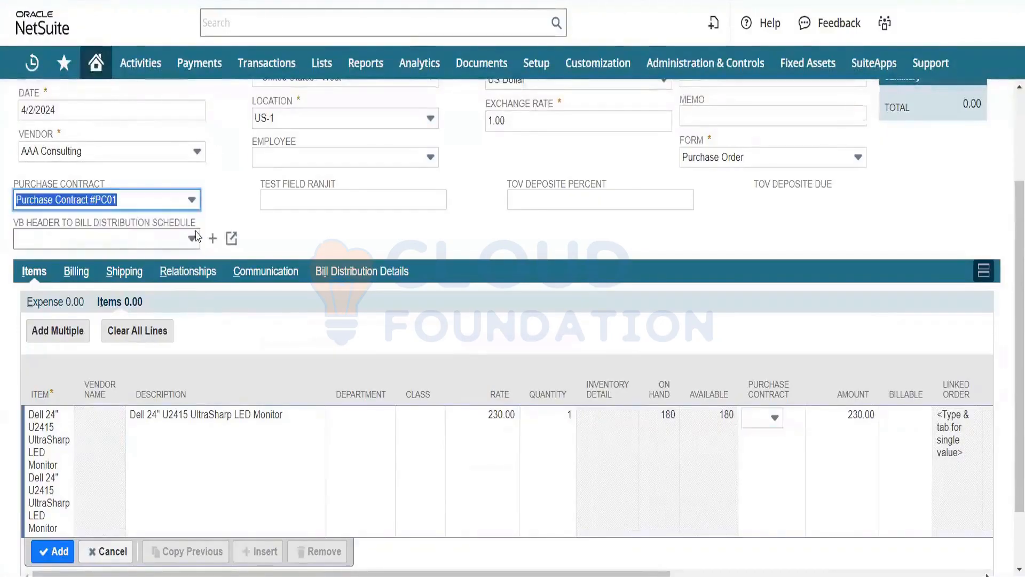
left_click(291, 236)
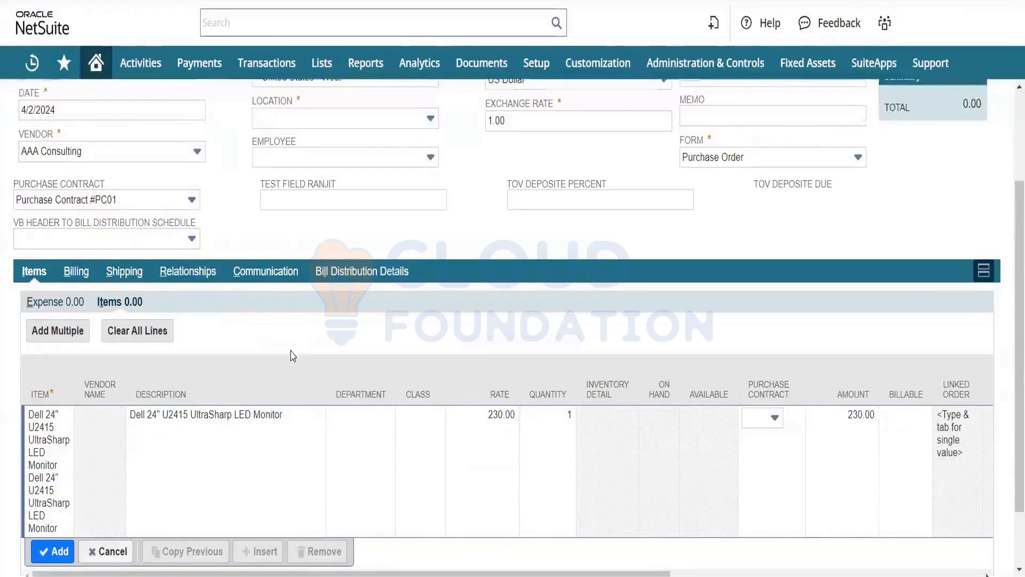
left_click(105, 553)
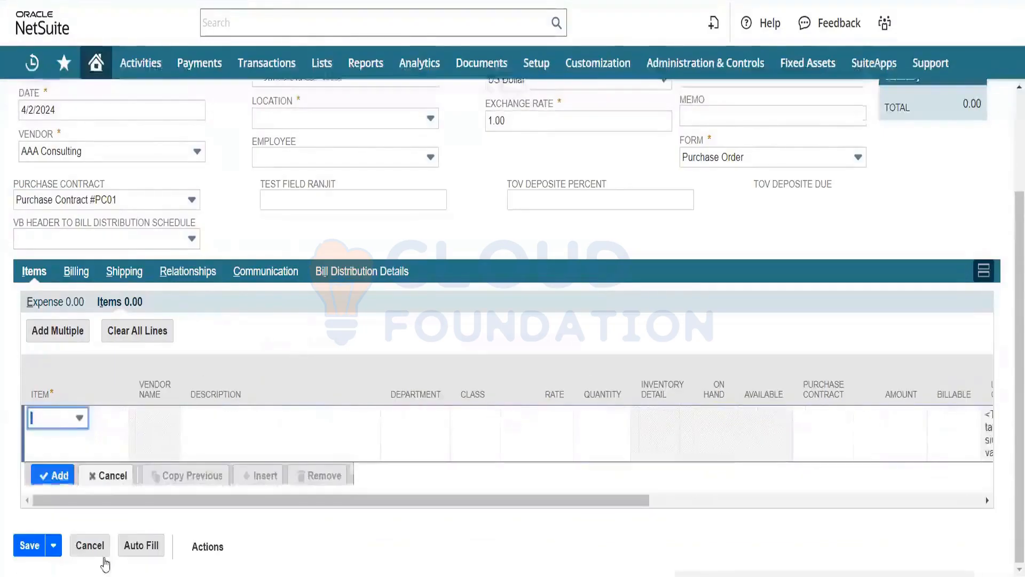
- Fill a new item line with the Dell 24" U2415 UltraSharp LED Monitor and check its contract rate
left_click(79, 418)
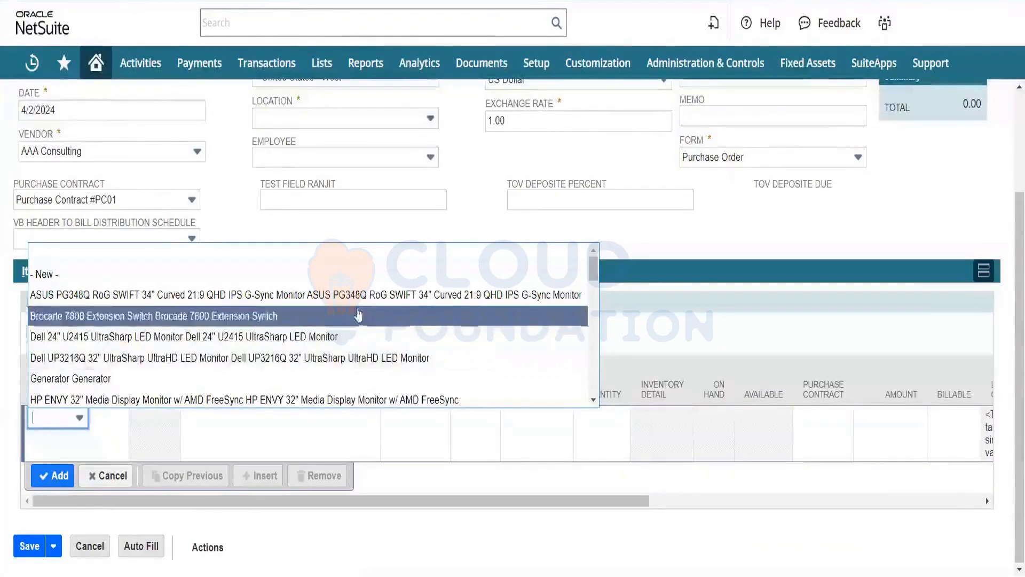
left_click(344, 337)
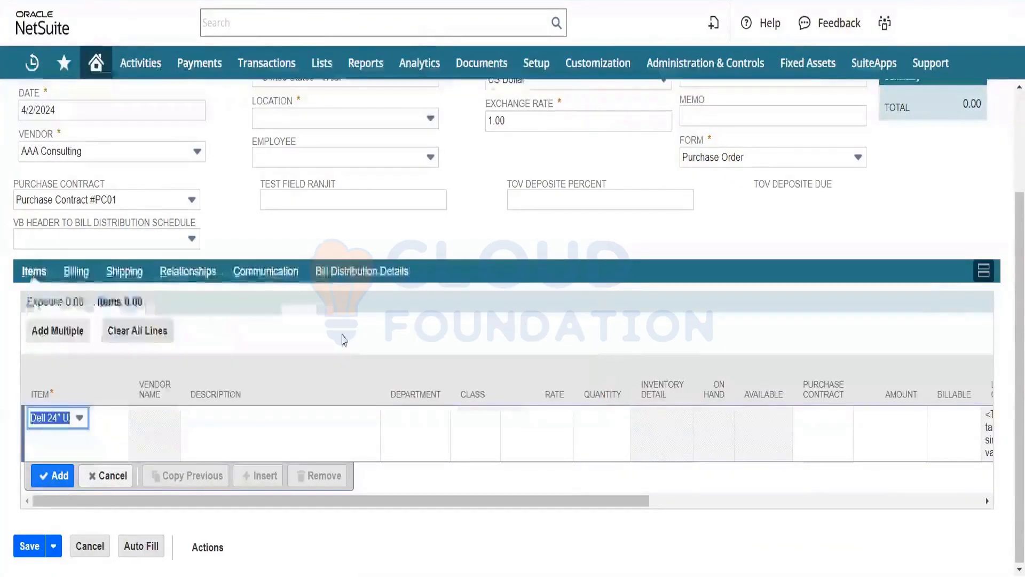
key("Tab")
key("Tab")
key("Tab")
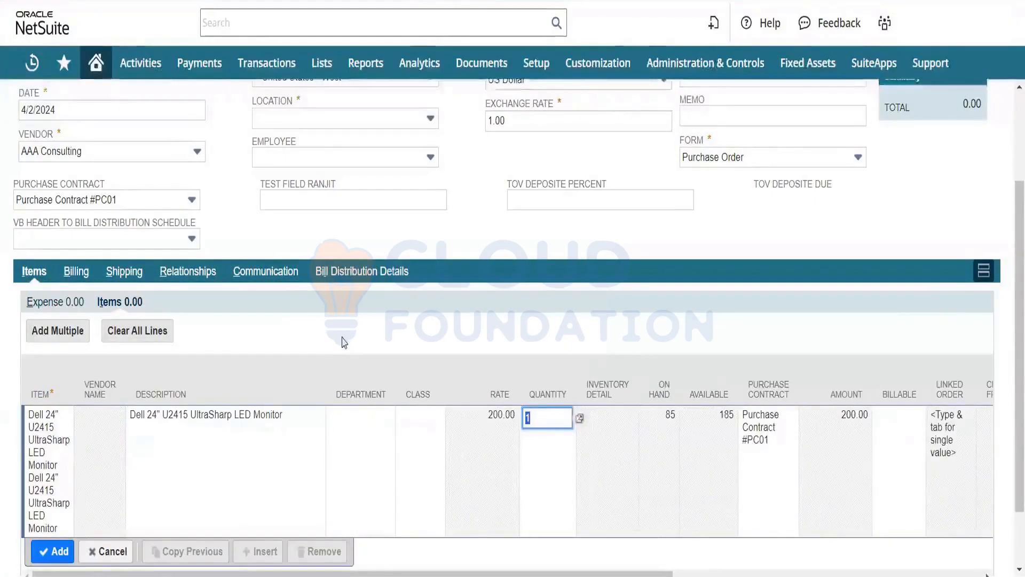
left_click(506, 424)
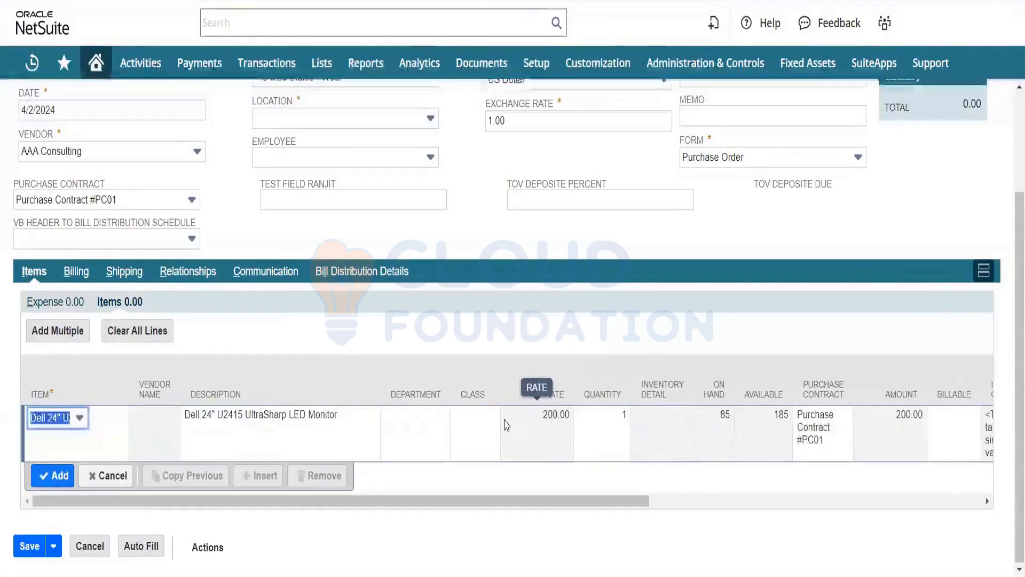
left_click(545, 416)
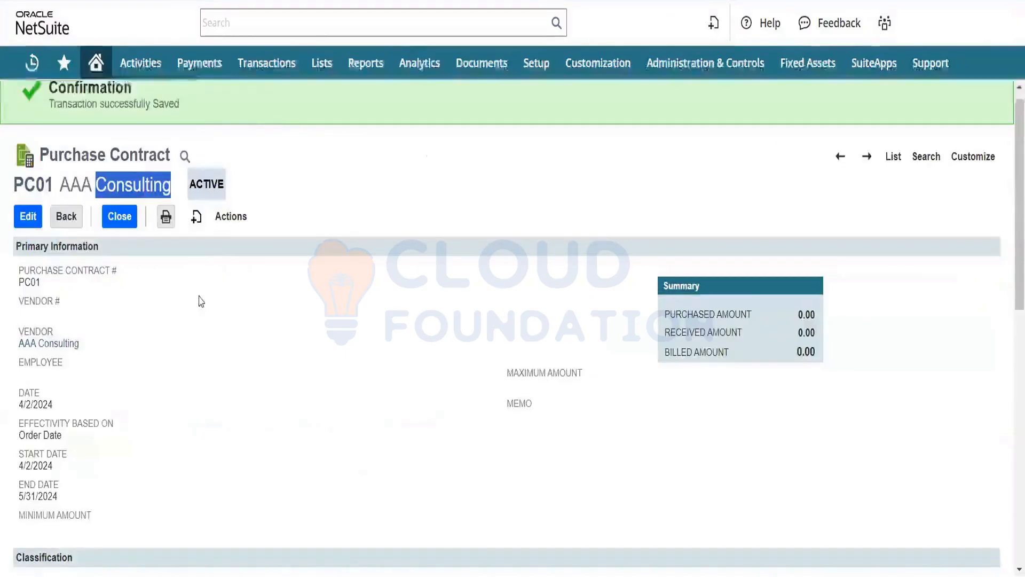
- Review the start date, end date and item base rate on the saved purchase contract PC01
left_click_drag(54, 466, 18, 465)
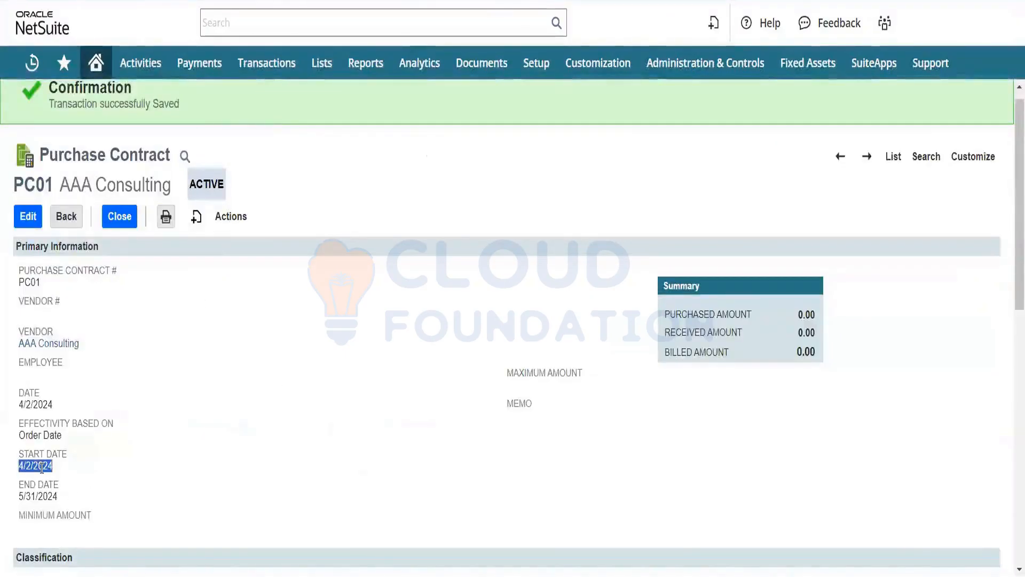
triple_click(47, 498)
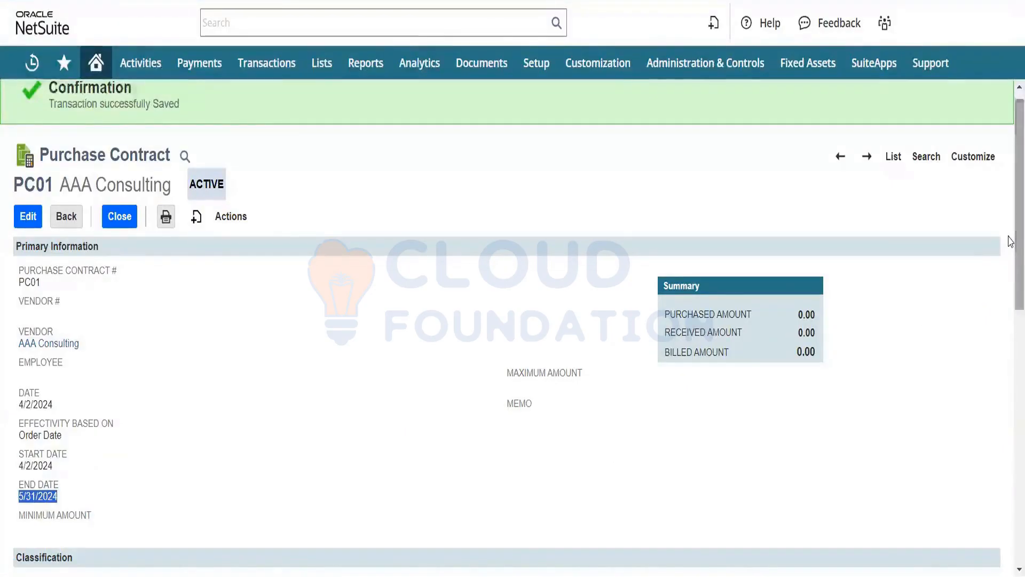
scroll(1010, 314, "down", 6)
scroll(1010, 381, "down", 1)
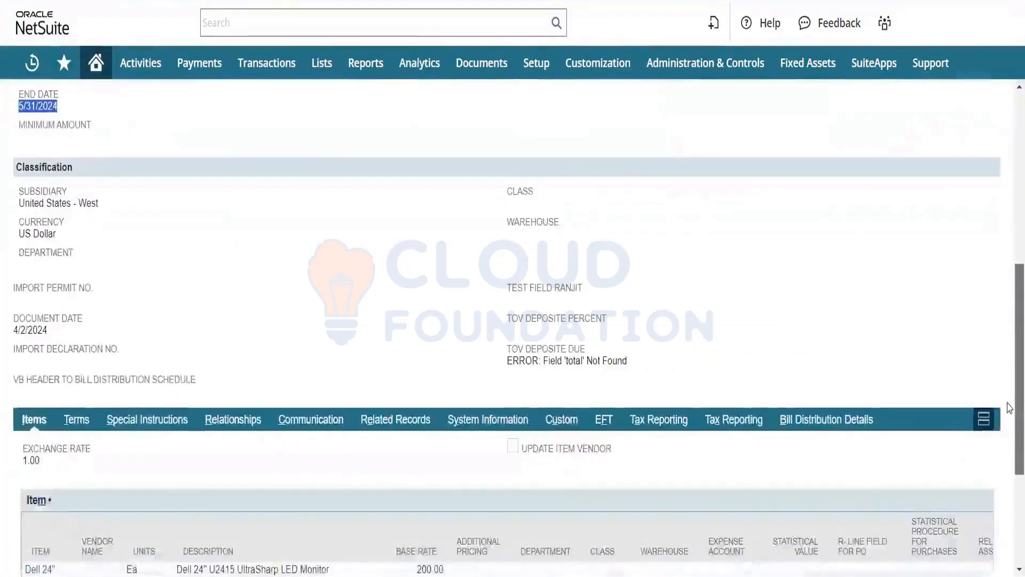
scroll(1009, 433, "down", 1)
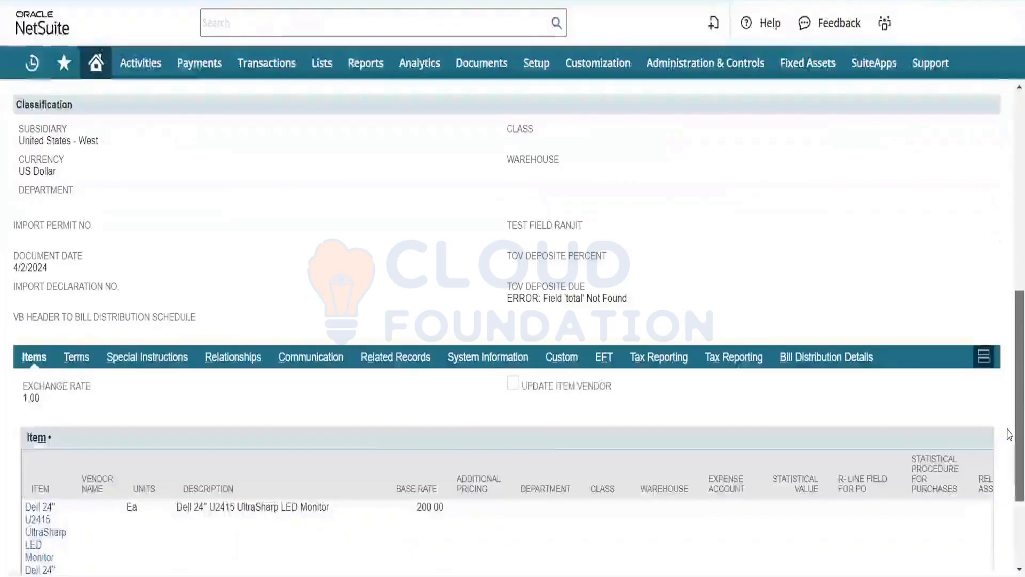
scroll(1000, 355, "up", 3)
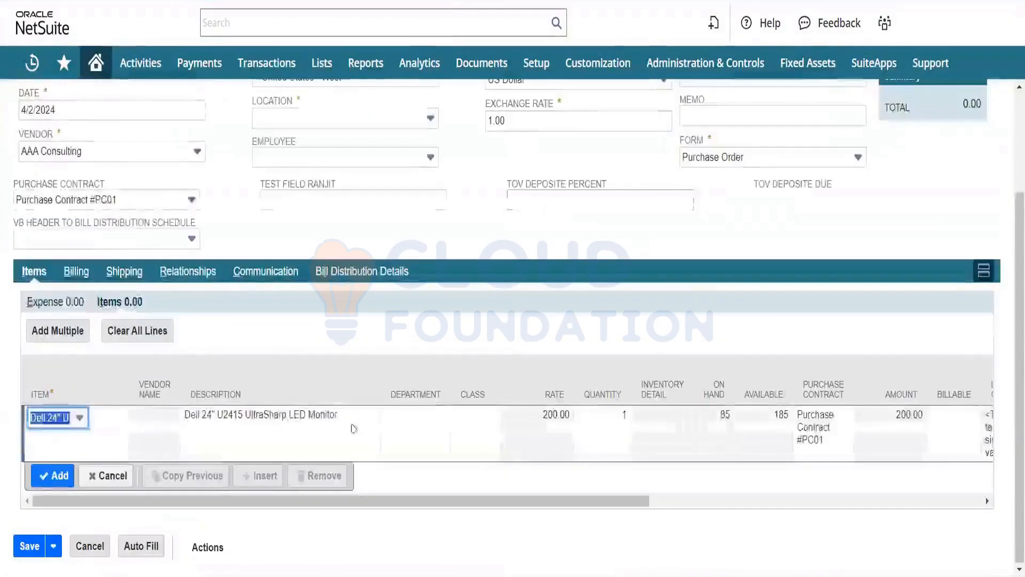
- Add the monitor line to the purchase order and try to save the order
left_click(62, 479)
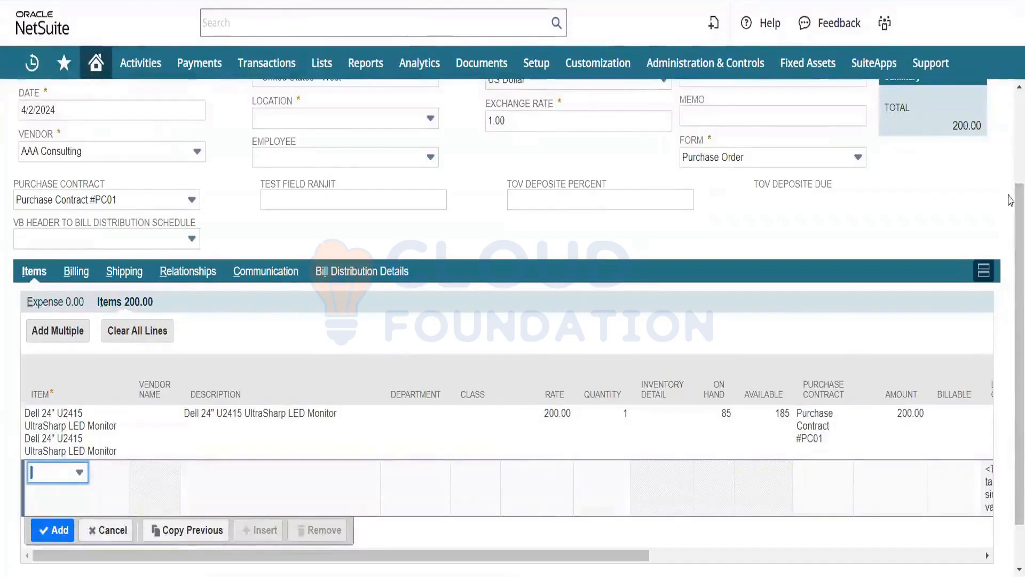
scroll(512, 374, "down", 1)
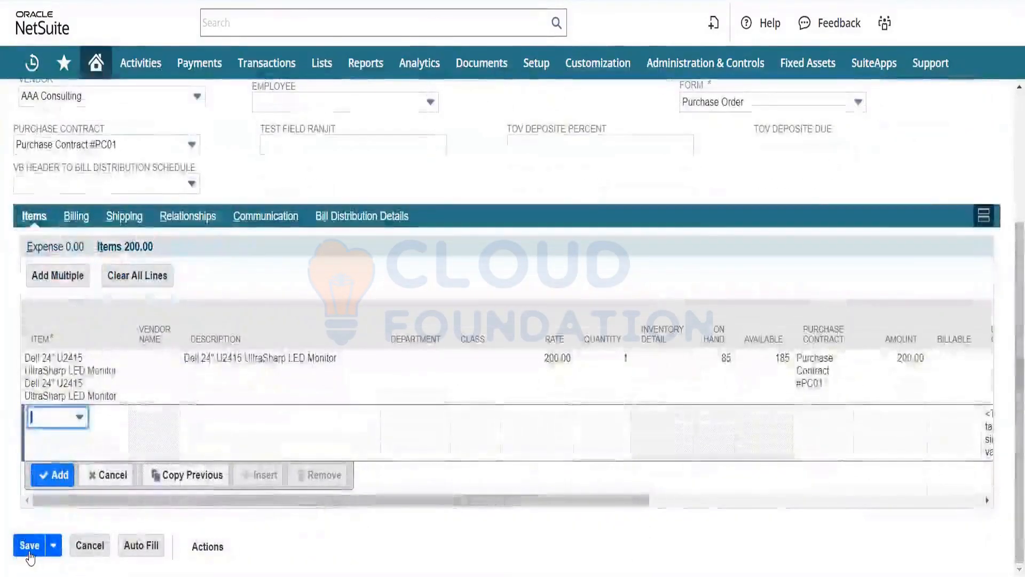
left_click(29, 553)
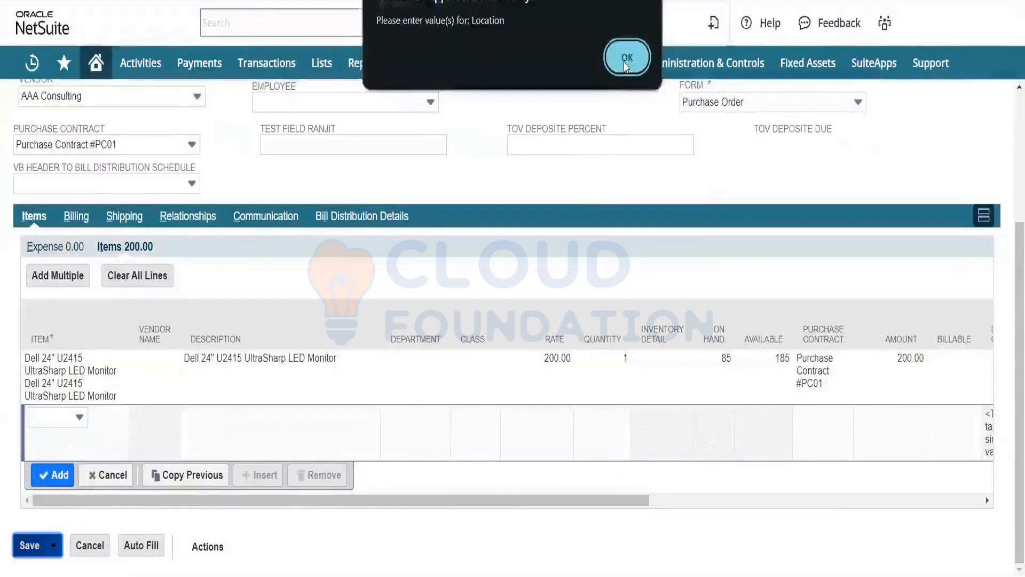
- Set the purchase order's location to US-1 and save the order
left_click(625, 59)
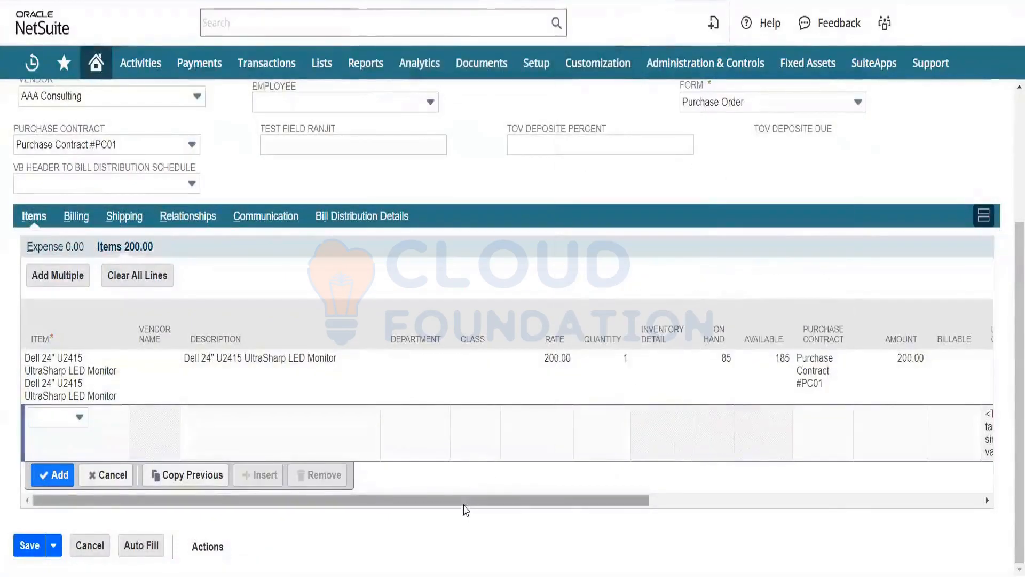
left_click_drag(464, 505, 755, 507)
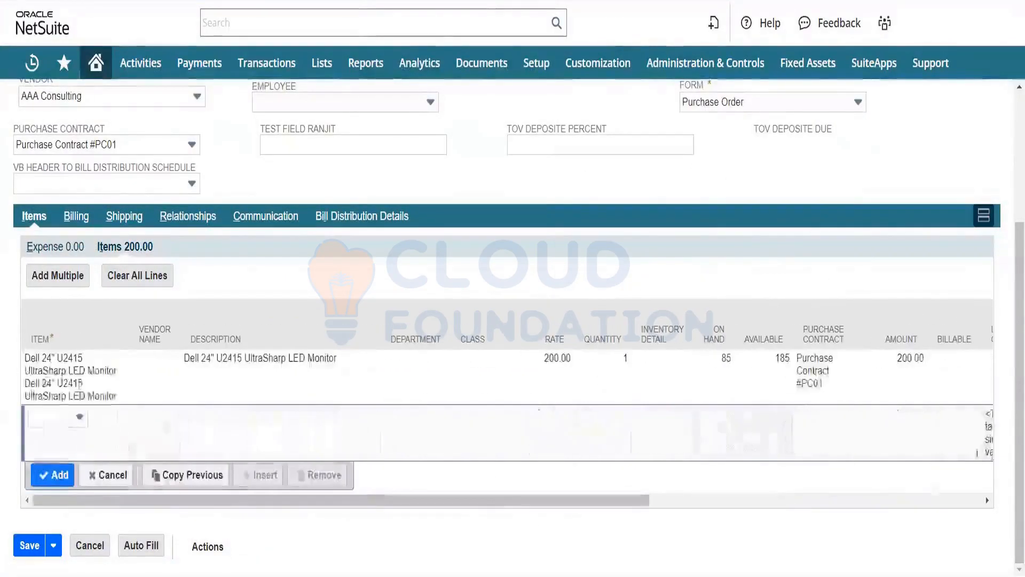
scroll(511, 223, "up", 4)
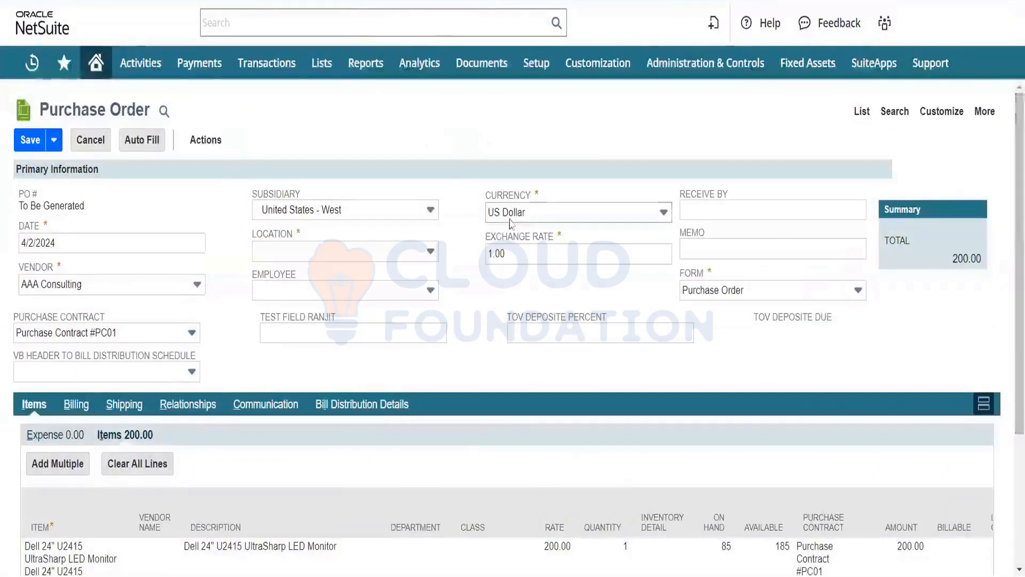
left_click(413, 256)
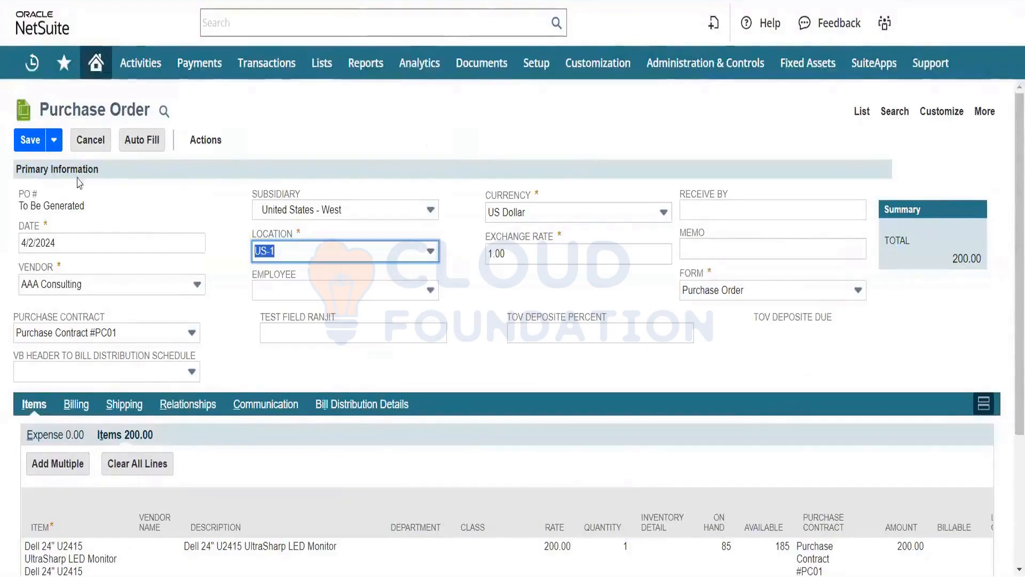
left_click(31, 145)
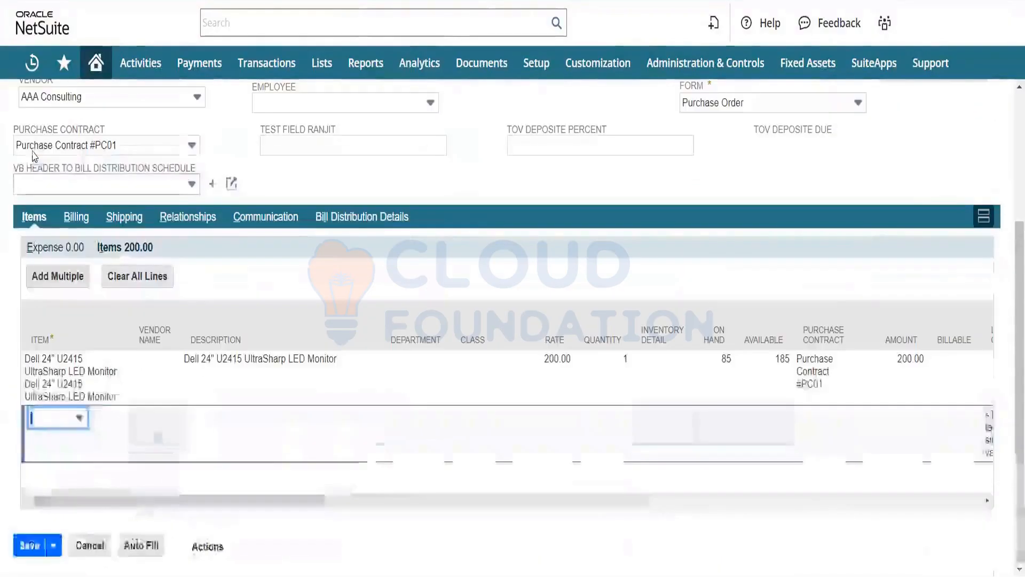
left_click(30, 547)
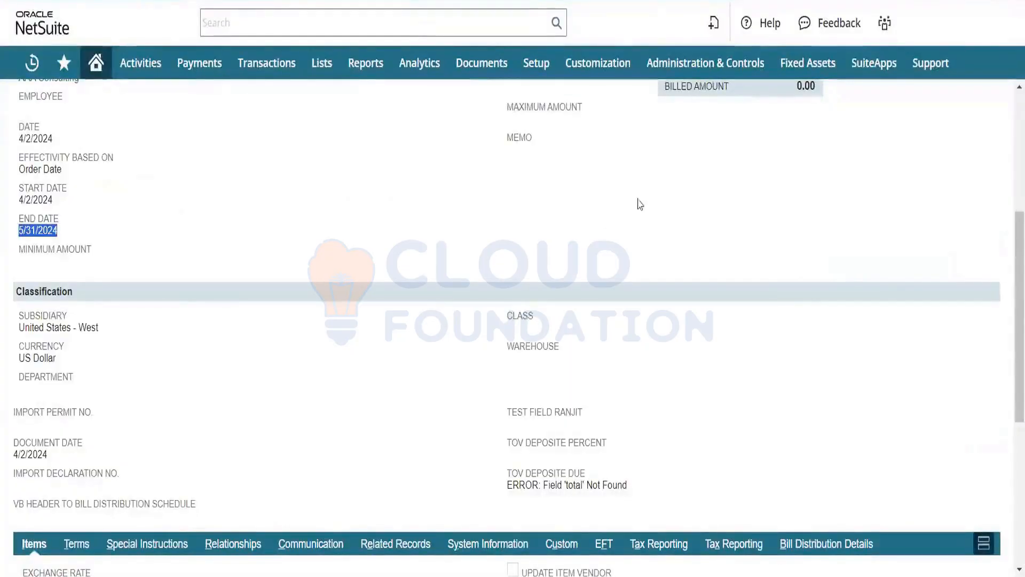
- Review the purchased amount and the related purchase order on purchase contract PC01
scroll(870, 324, "up", 5)
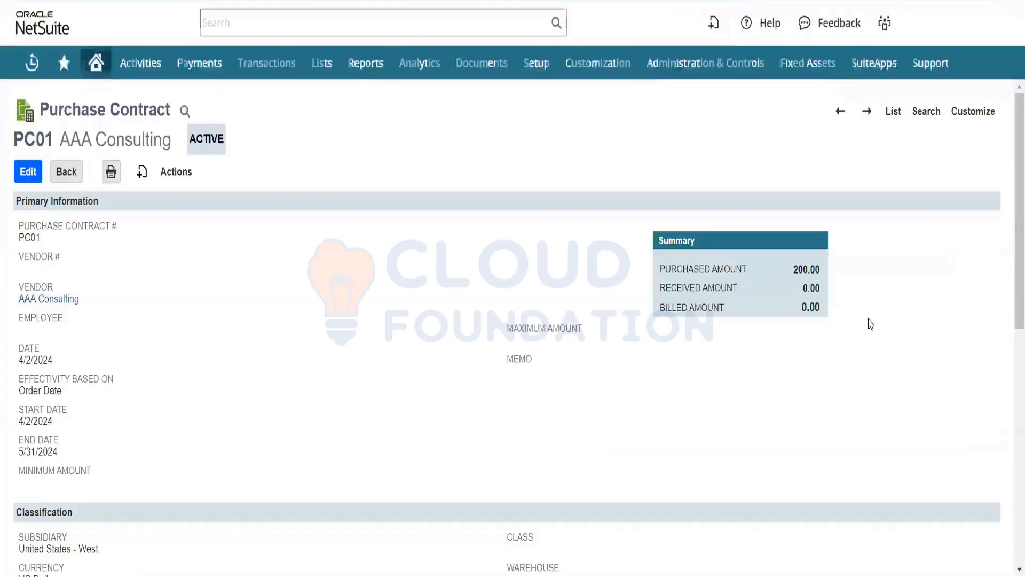
double_click(808, 270)
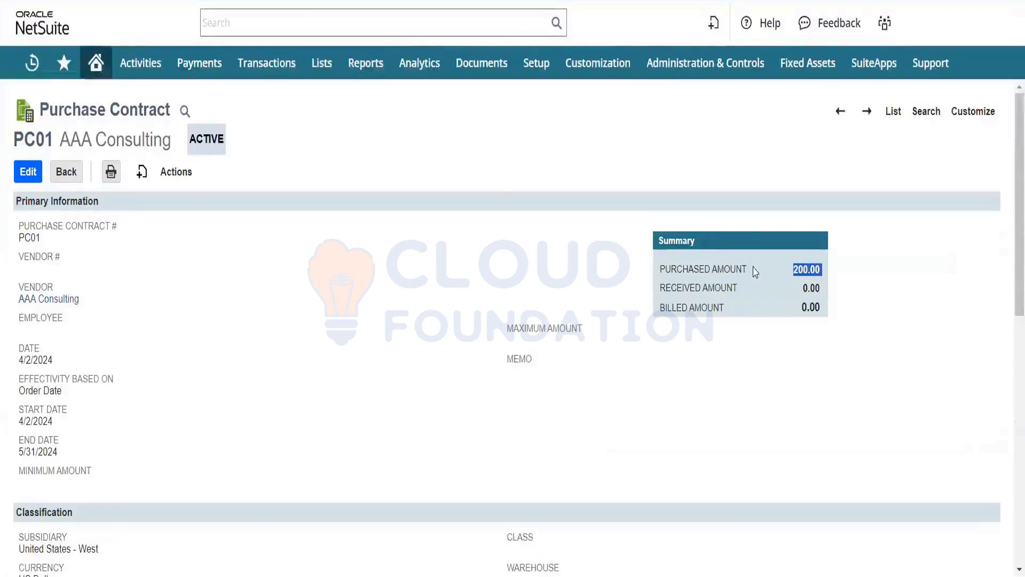
left_click_drag(757, 272, 663, 274)
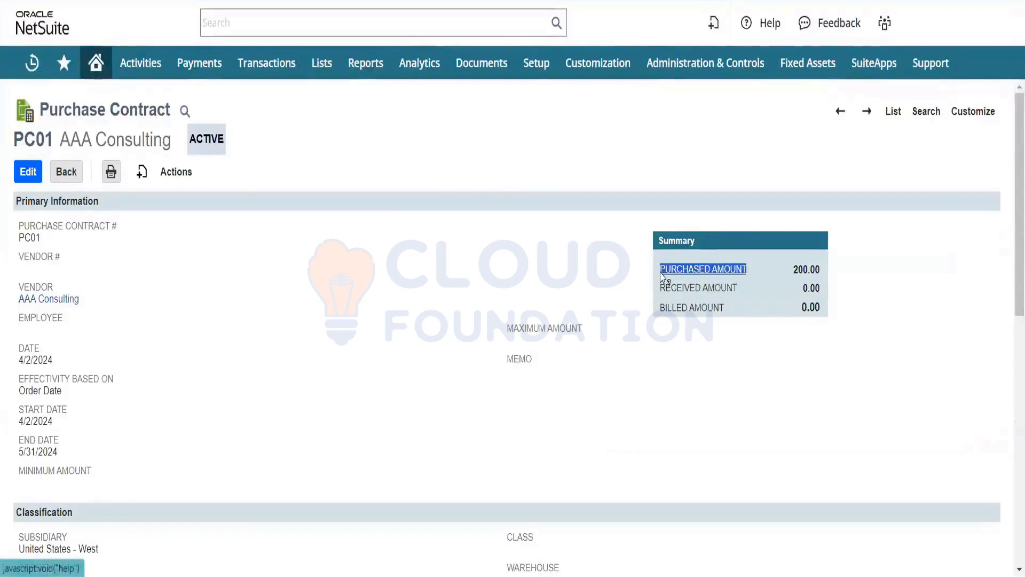
scroll(1010, 348, "down", 3)
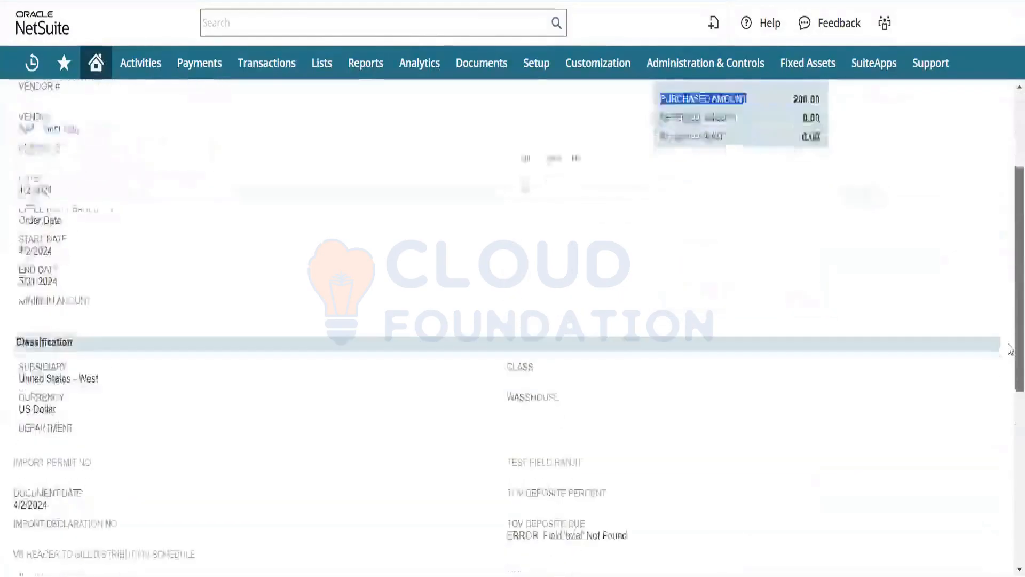
scroll(1010, 348, "down", 5)
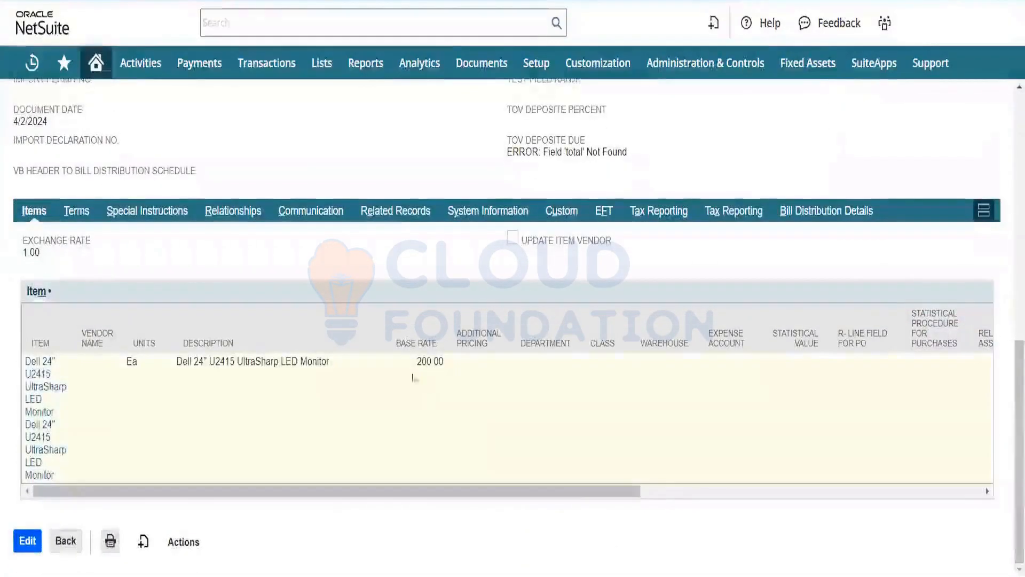
left_click(399, 214)
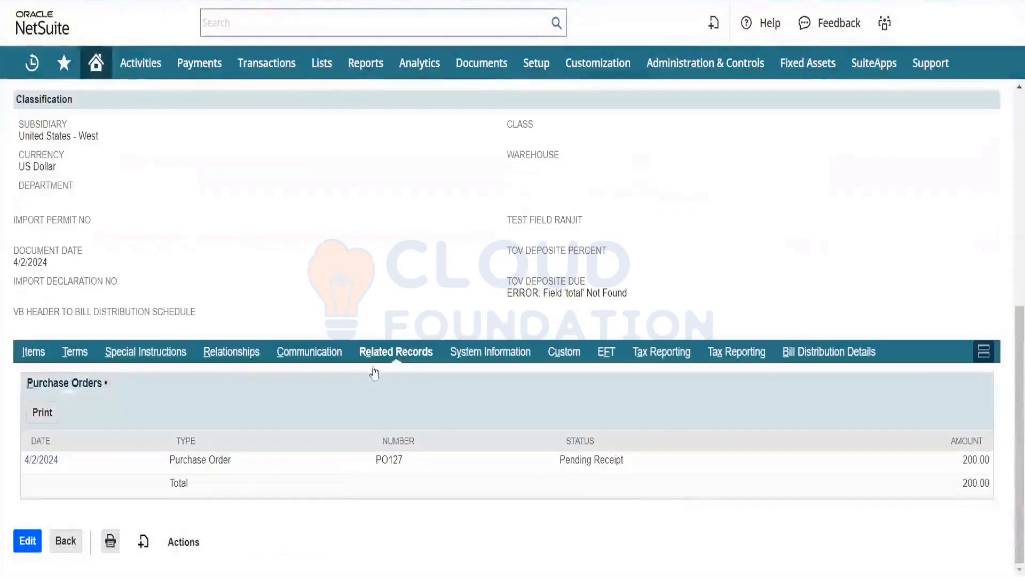
double_click(397, 458)
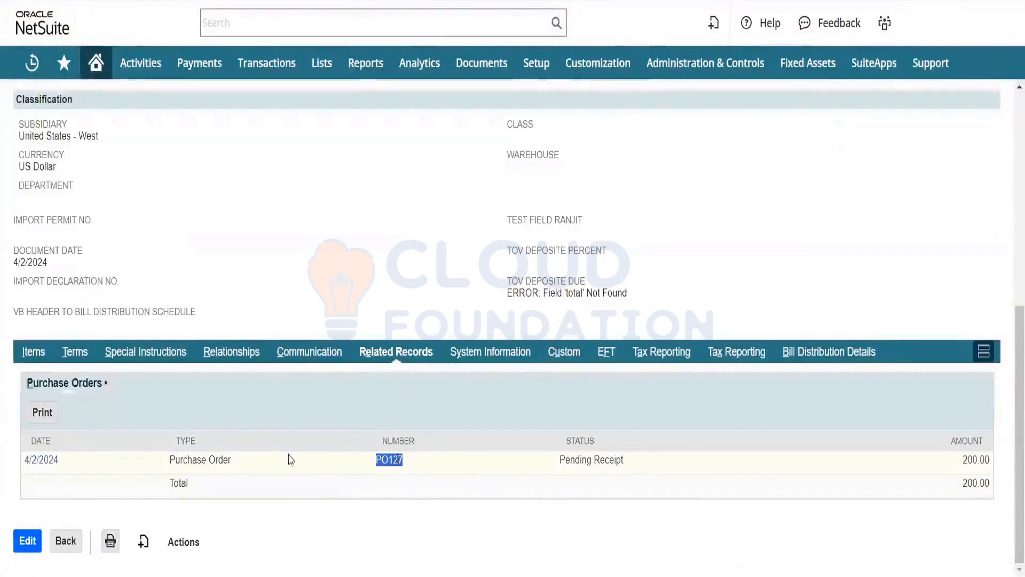
triple_click(201, 462)
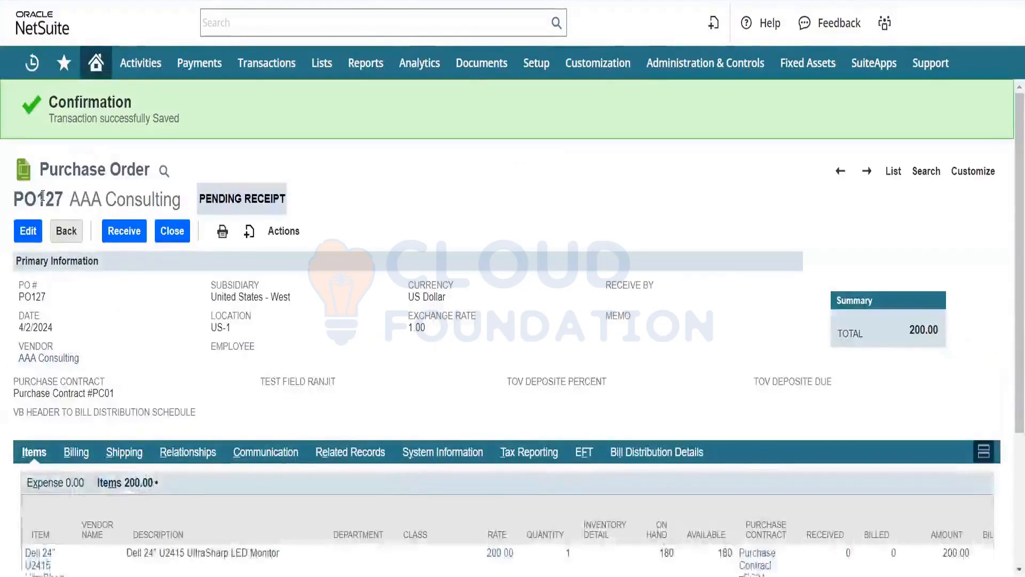
- Check the saved purchase order's number, status and related records
triple_click(42, 196)
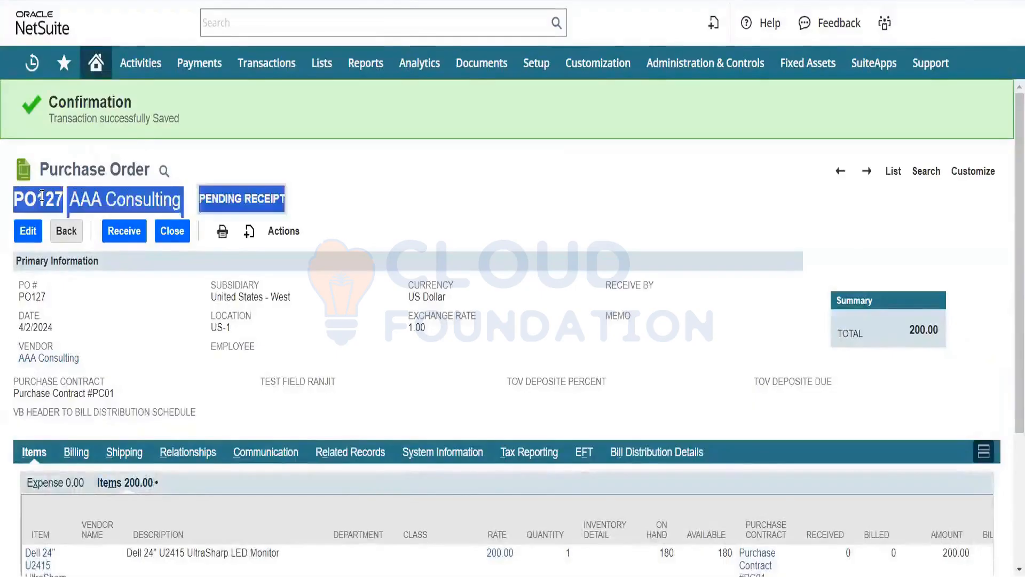
left_click(367, 196)
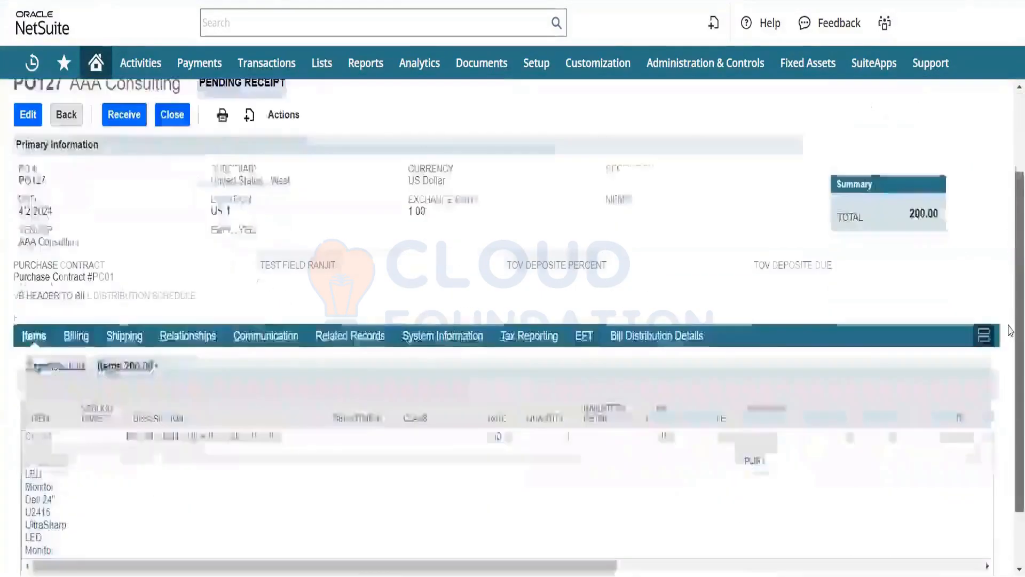
scroll(1009, 237, "down", 2)
left_click(362, 319)
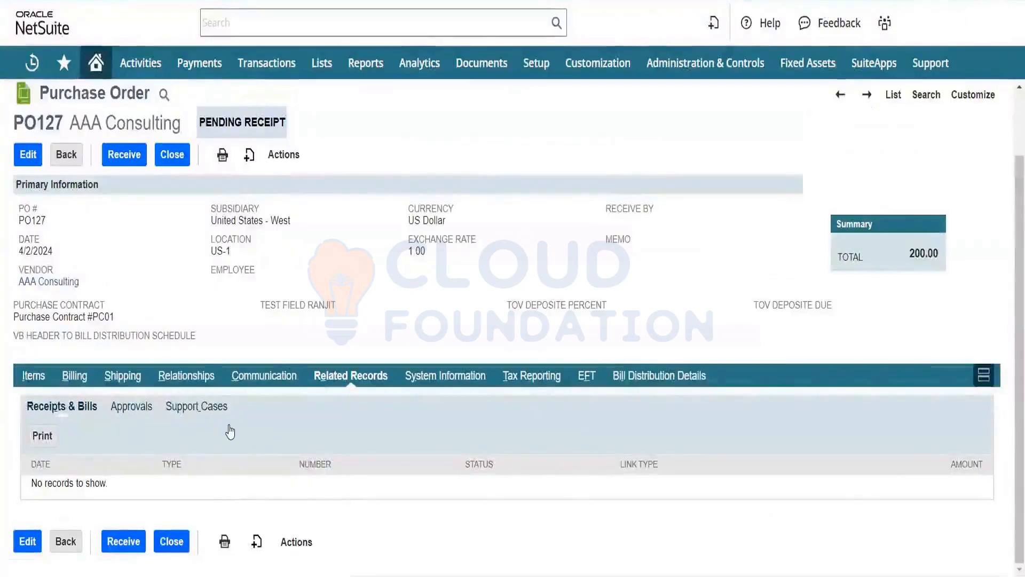
left_click(33, 375)
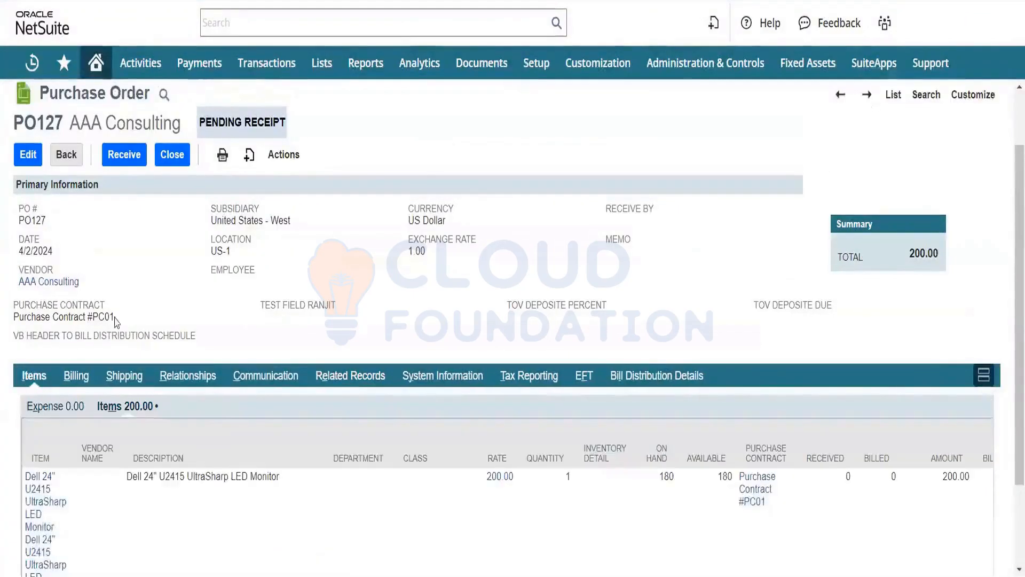
- Examine the saved order's linked purchase contract in the header and on the monitor line, along with the line's rate
left_click_drag(115, 317, 16, 319)
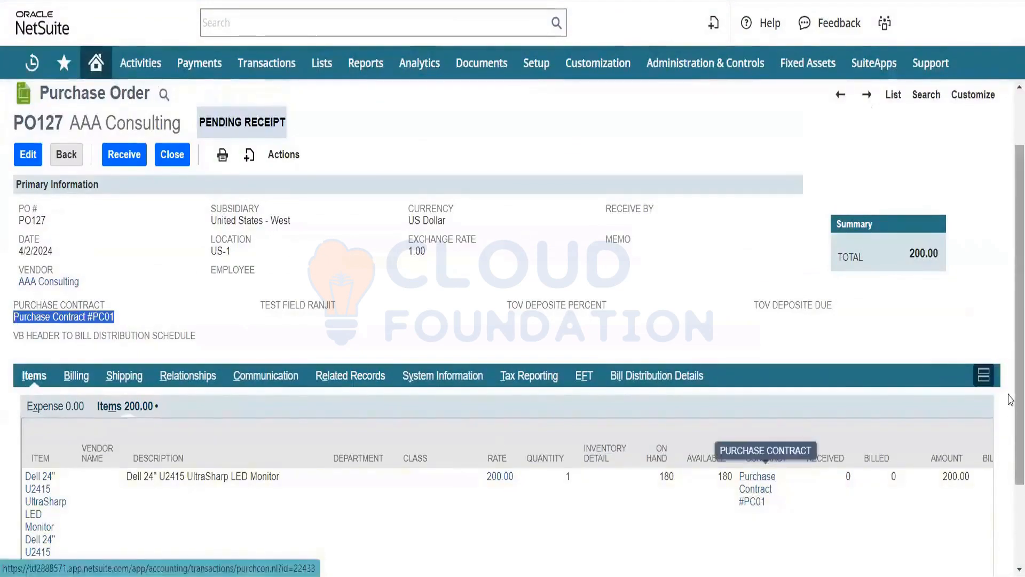
scroll(754, 501, "down", 2)
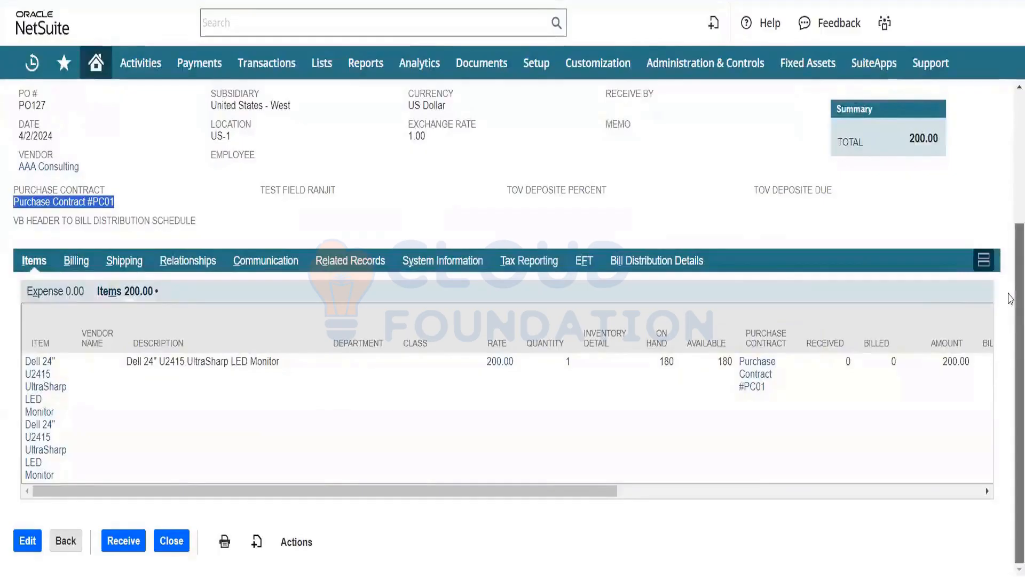
scroll(800, 288, "up", 2)
left_click(617, 271)
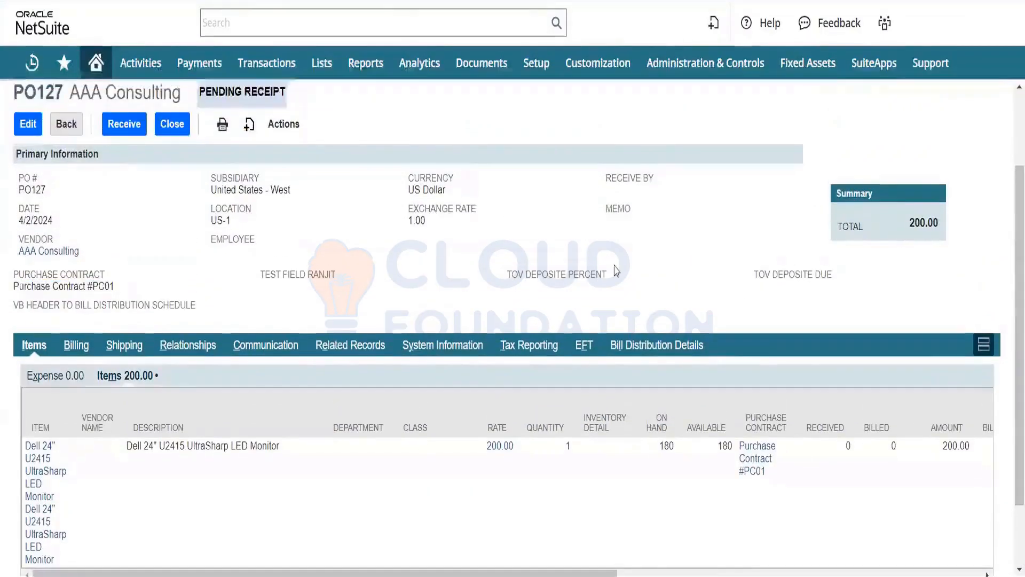
left_click_drag(617, 270, 216, 120)
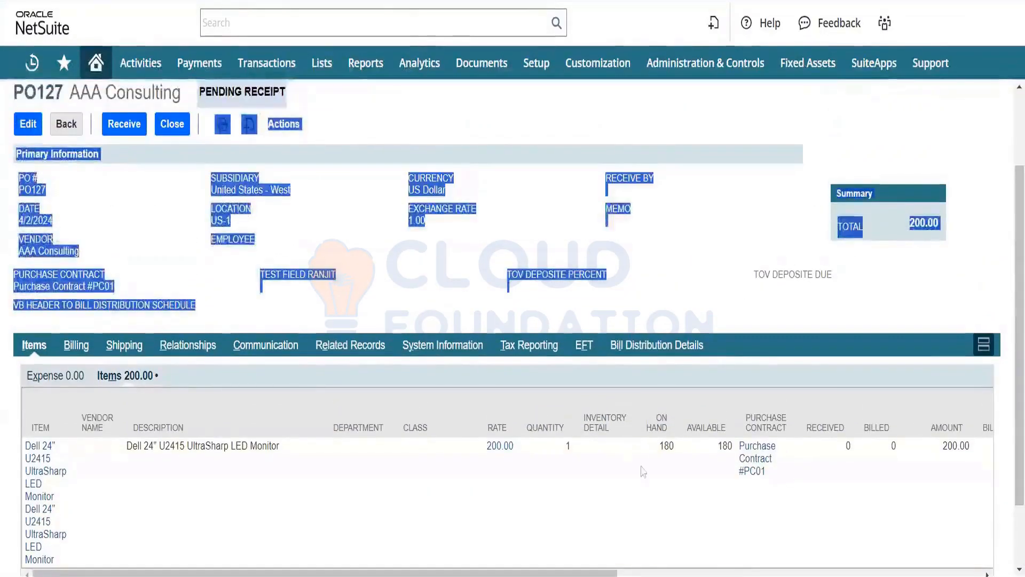
scroll(657, 421, "down", 2)
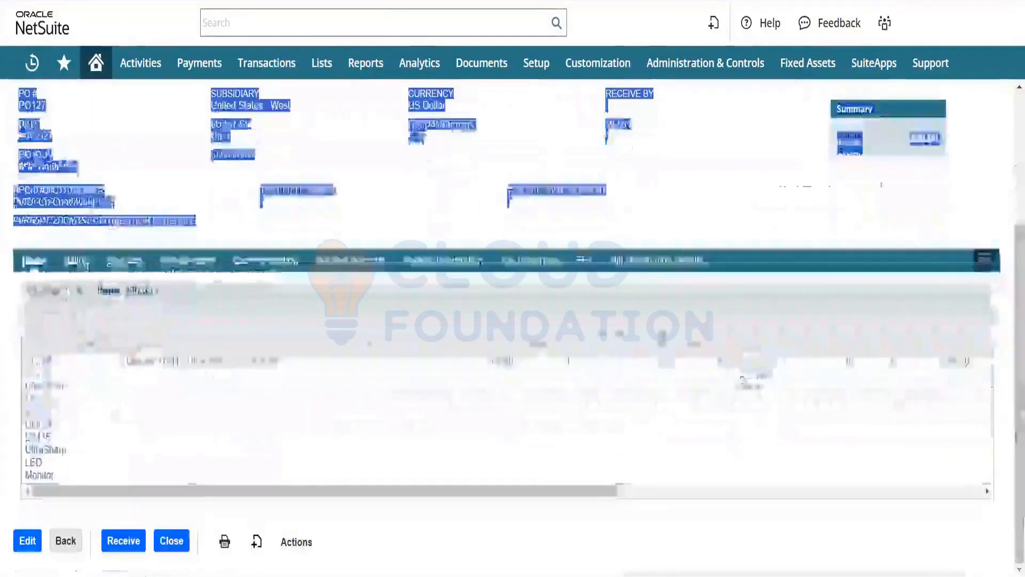
left_click(884, 190)
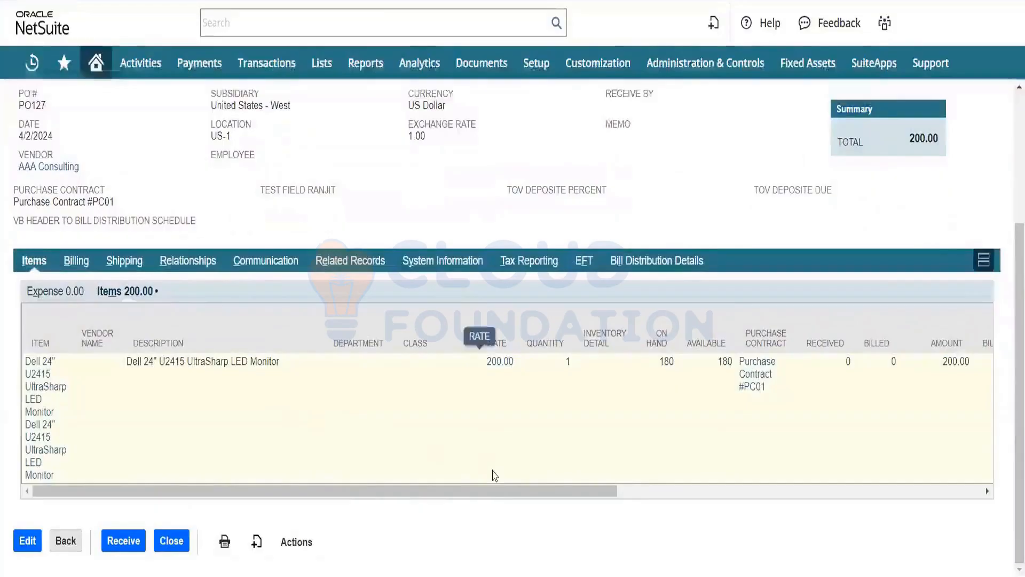
left_click_drag(494, 491, 470, 552)
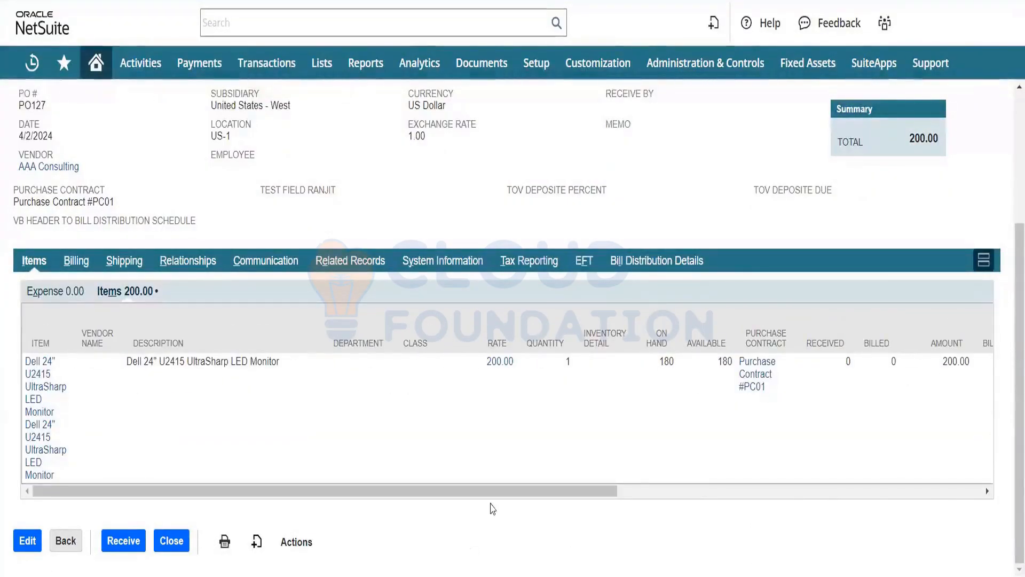
left_click_drag(1019, 241, 1019, 110)
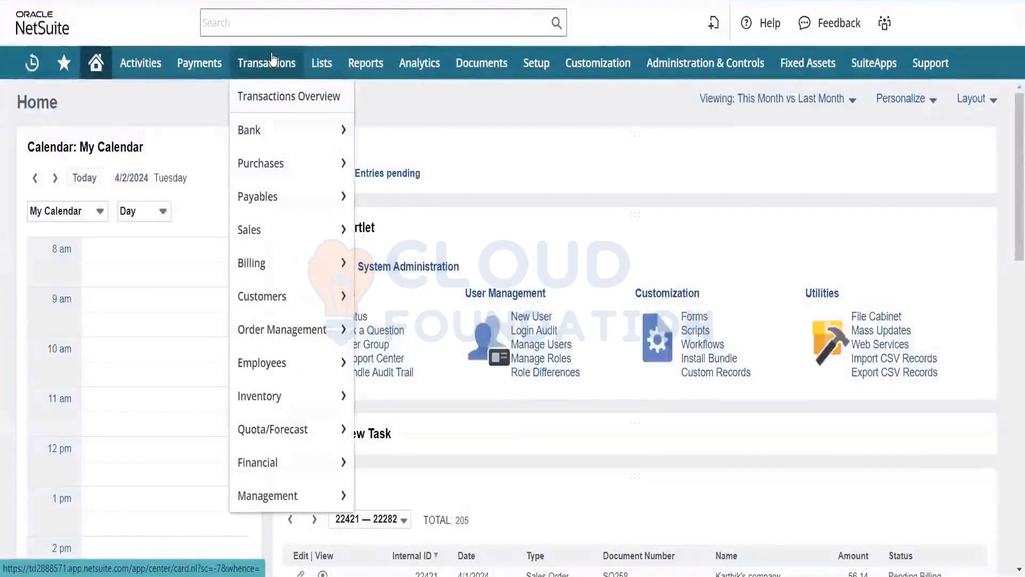
- Start a new purchase order from the home page
mouse_move(274, 164)
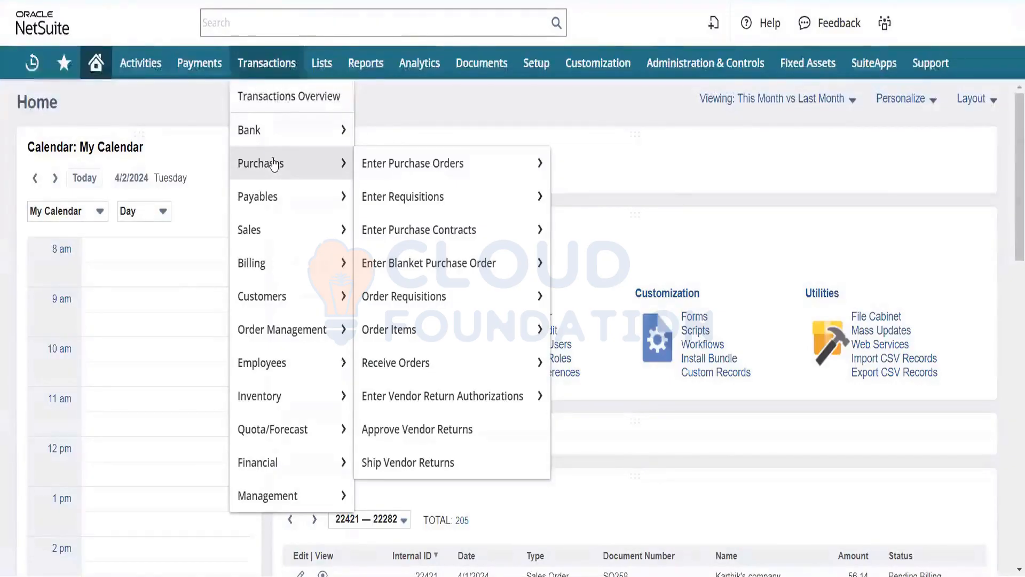
mouse_move(400, 162)
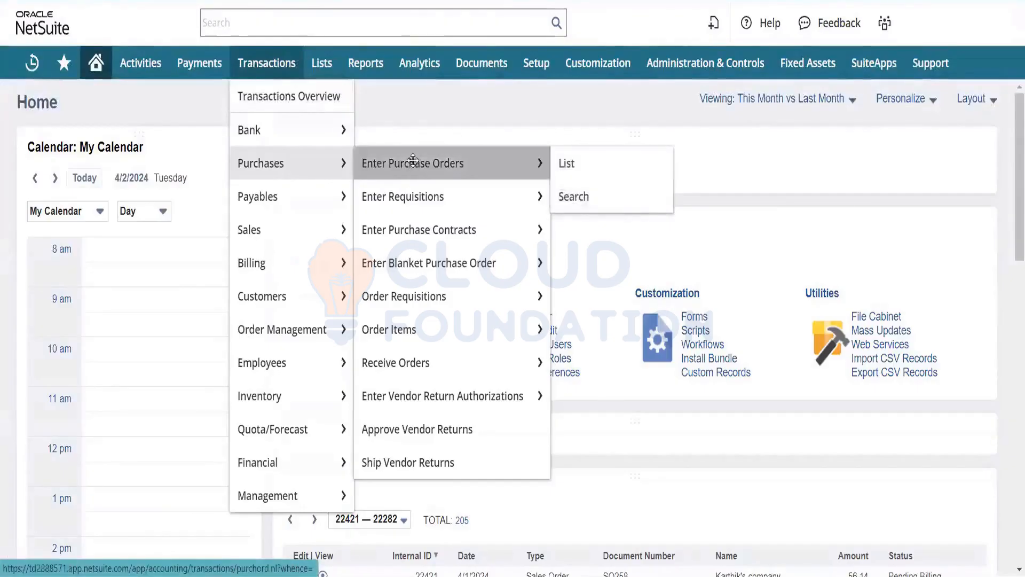
left_click(412, 161)
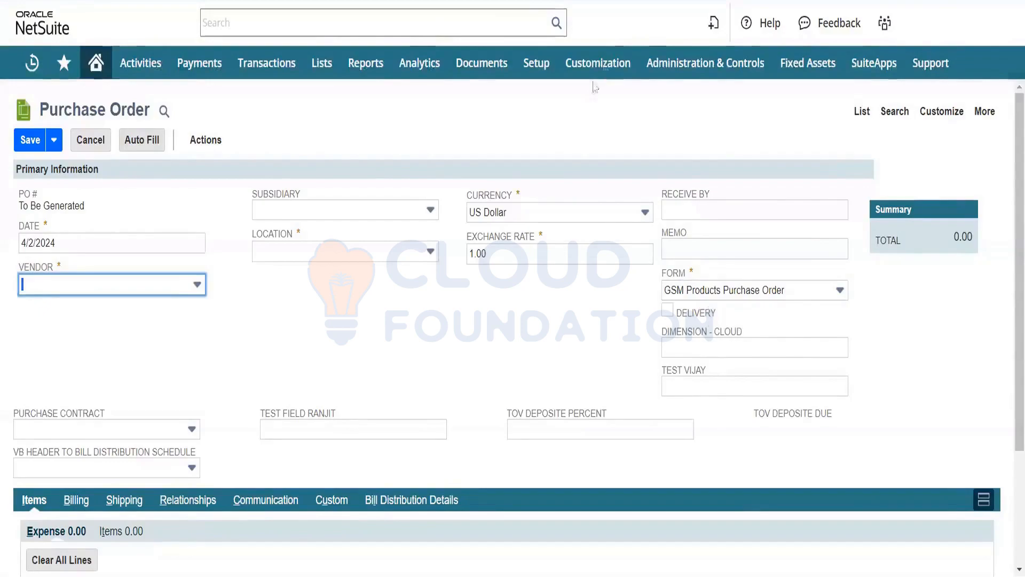
mouse_move(602, 65)
mouse_move(650, 161)
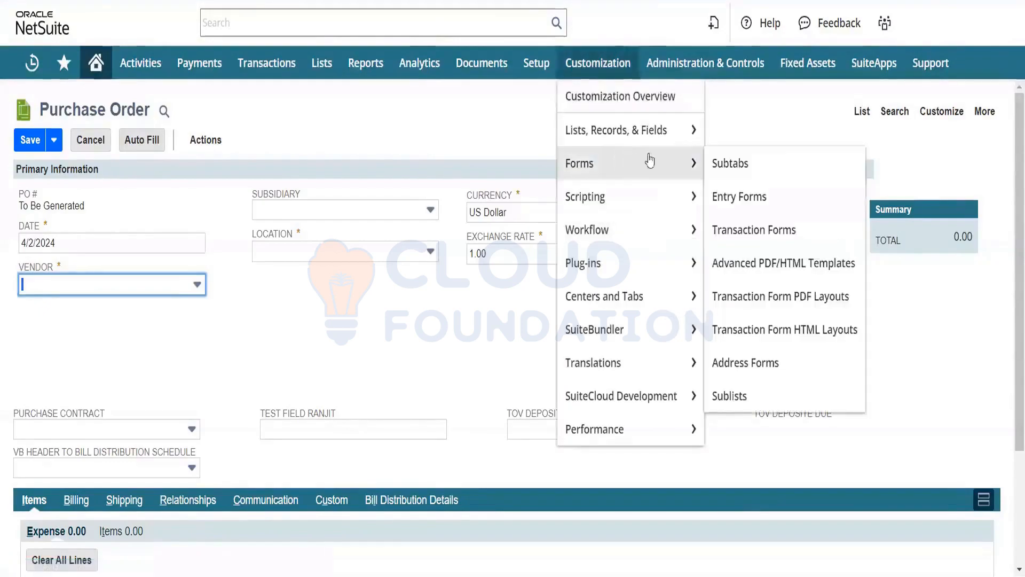
left_click(782, 223)
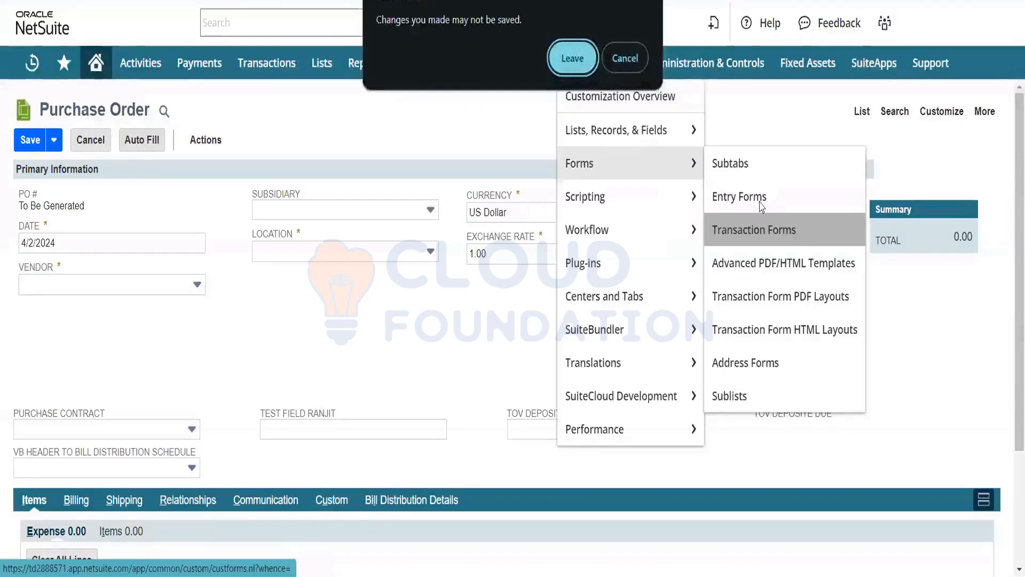
left_click(628, 65)
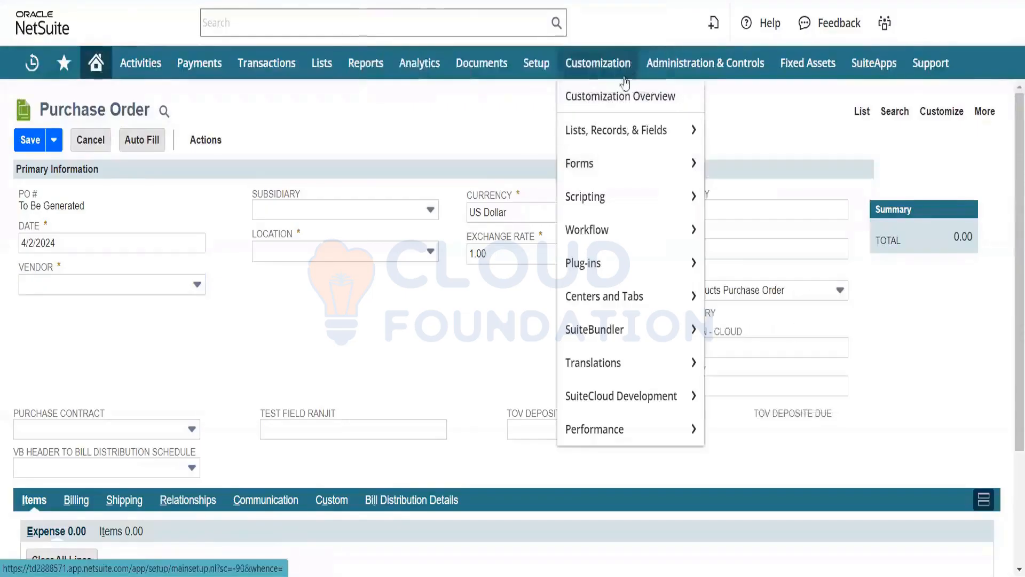
- Open the list of custom transaction forms and find the GSM Products Purchase Order form
mouse_move(646, 163)
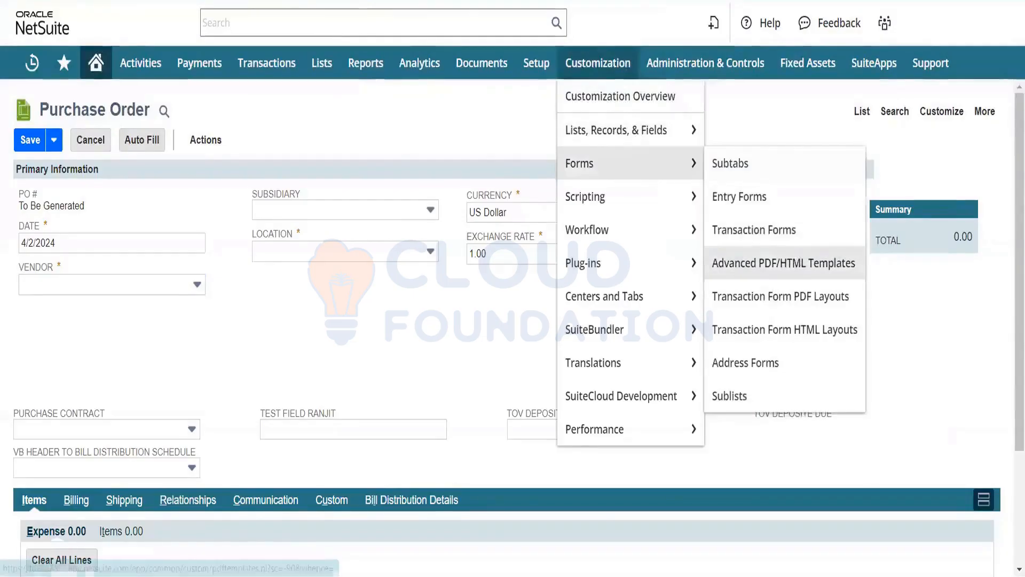
left_click(779, 235)
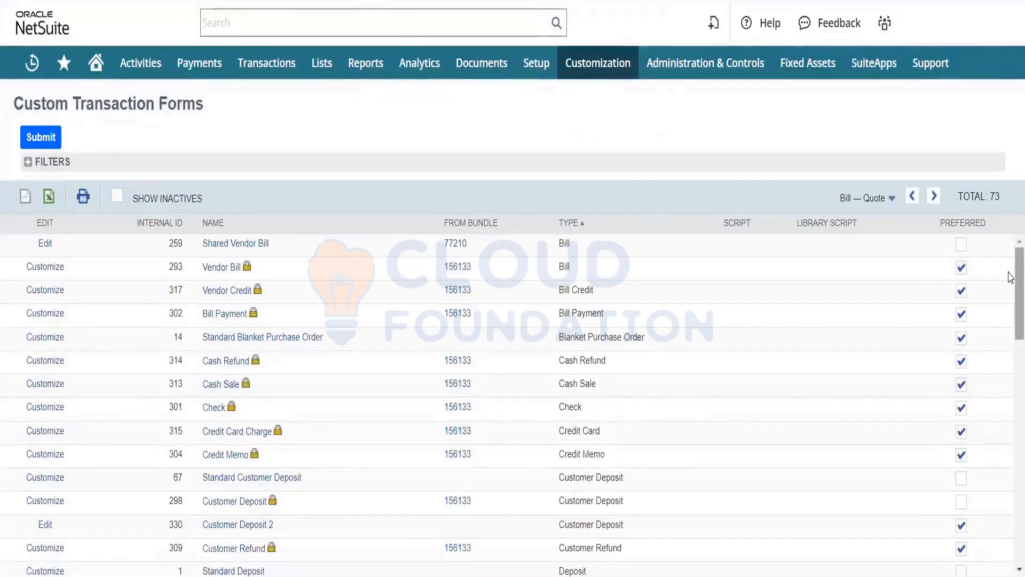
scroll(1011, 277, "down", 20)
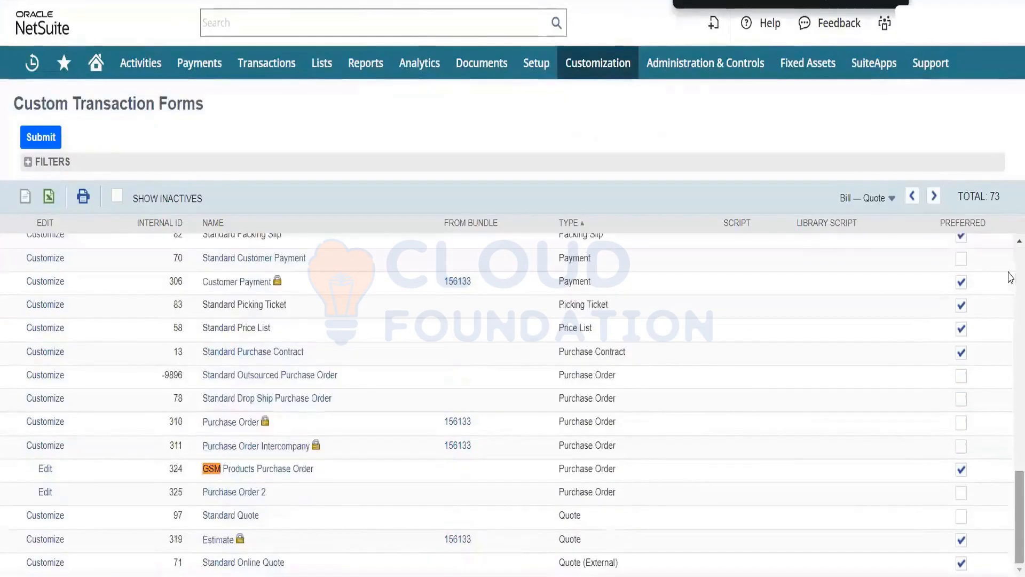
- Make the bundled Purchase Order form (internal ID 310) preferred instead of the GSM Products one and submit the form list
left_click(961, 475)
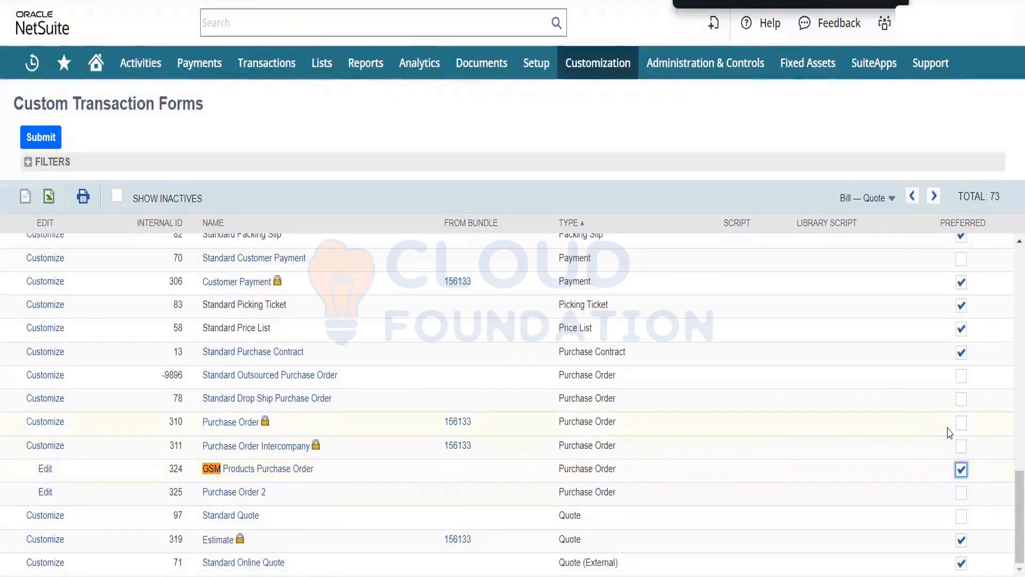
left_click(961, 430)
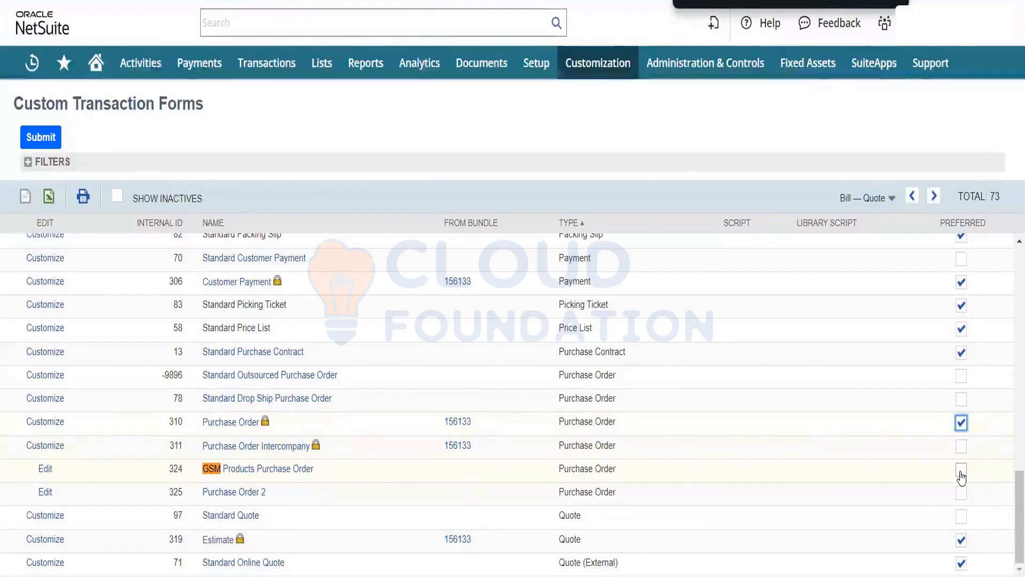
left_click(961, 475)
left_click(962, 427)
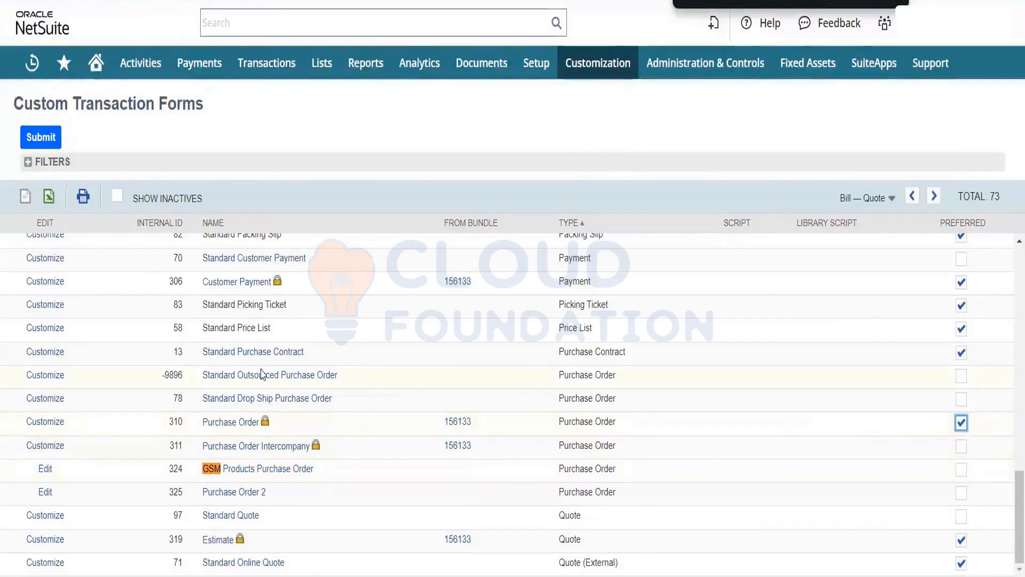
left_click(47, 139)
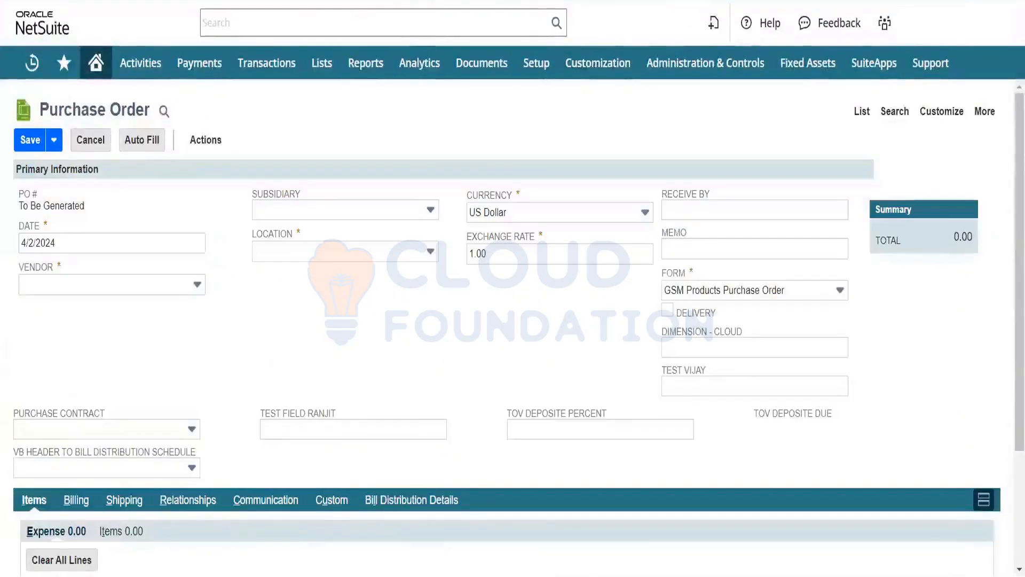
- Reload the blank purchase order with the preferred form and choose A Bread Supplier as its vendor
key("F5")
key("Return")
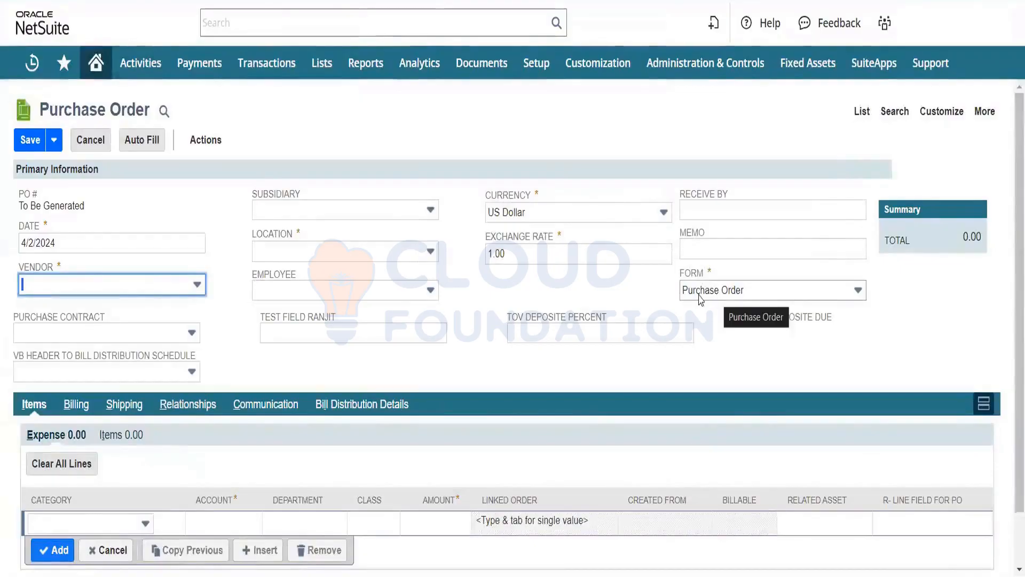
left_click(163, 289)
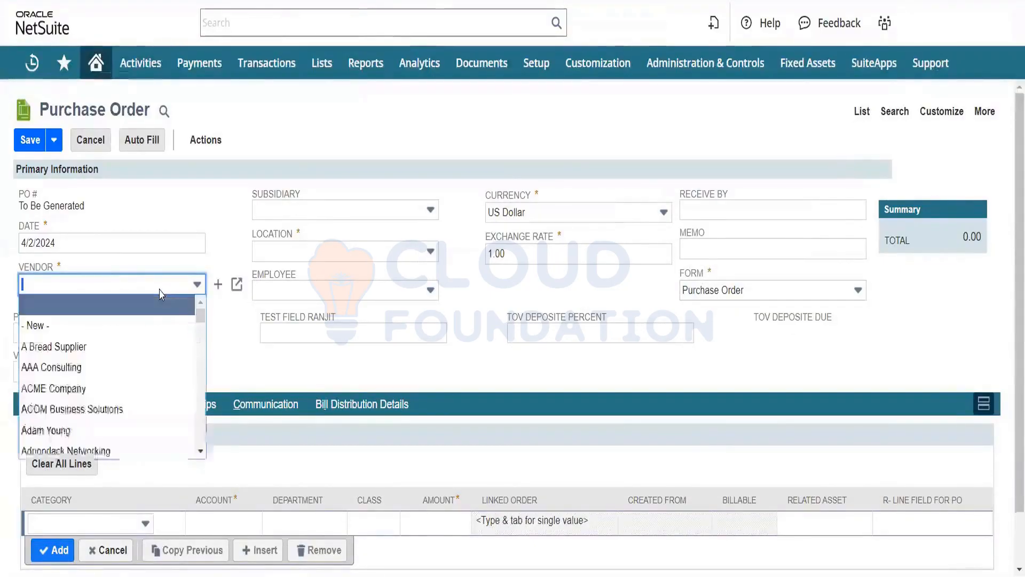
left_click(150, 346)
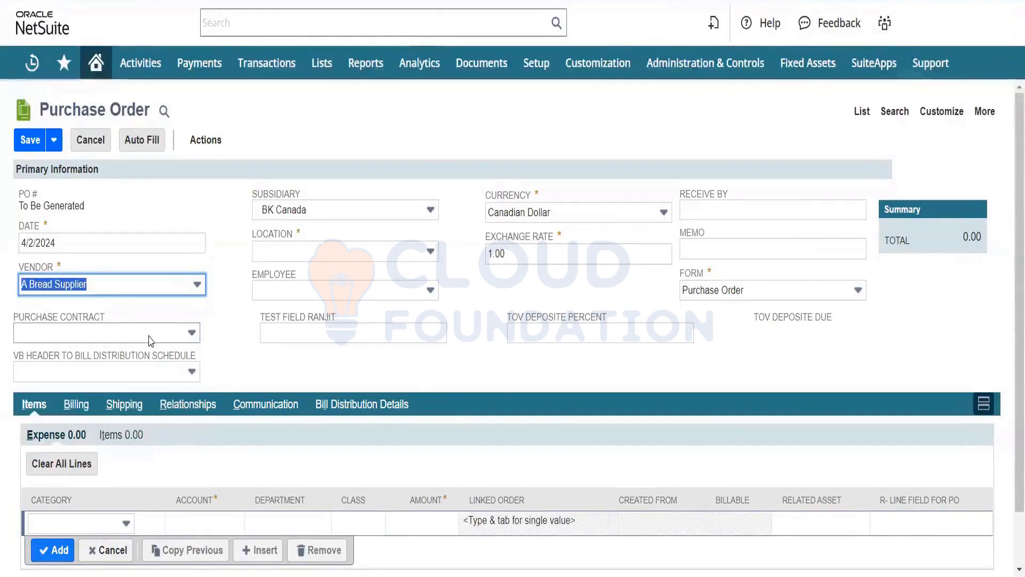
- Set the purchase order's location to CA-1 and enter the memo "Purchase Order Test"
left_click(313, 251)
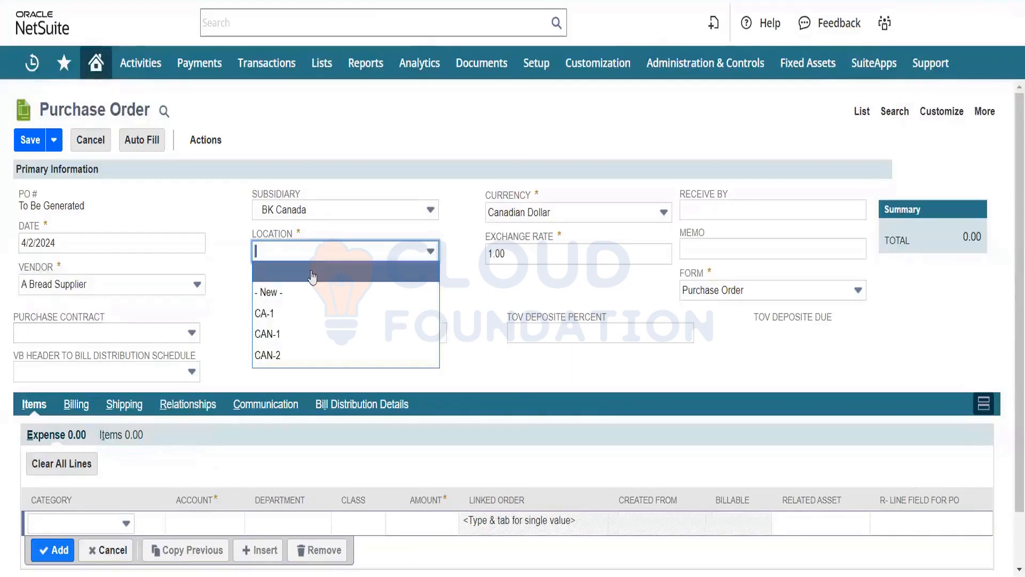
left_click(311, 315)
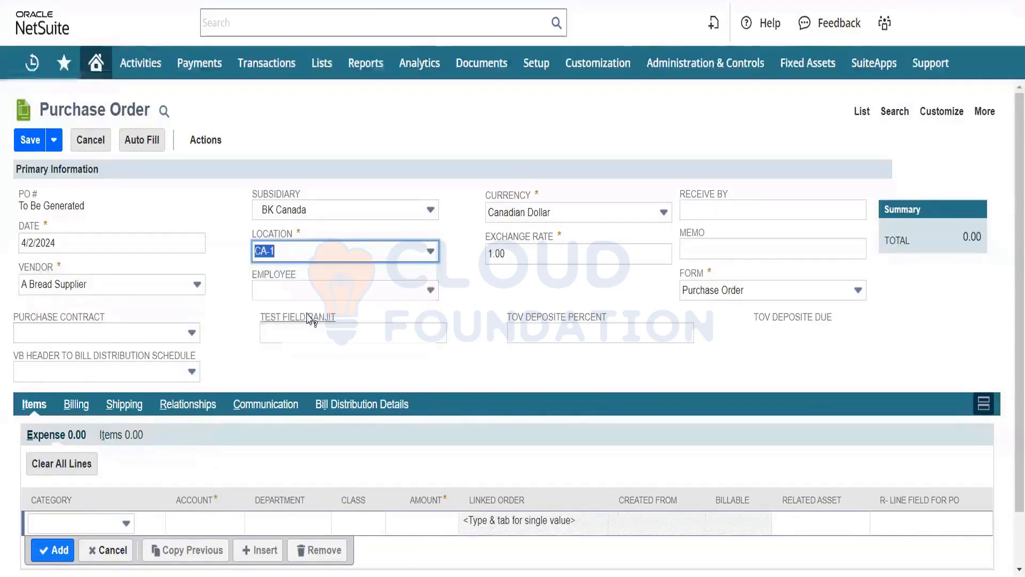
left_click(163, 336)
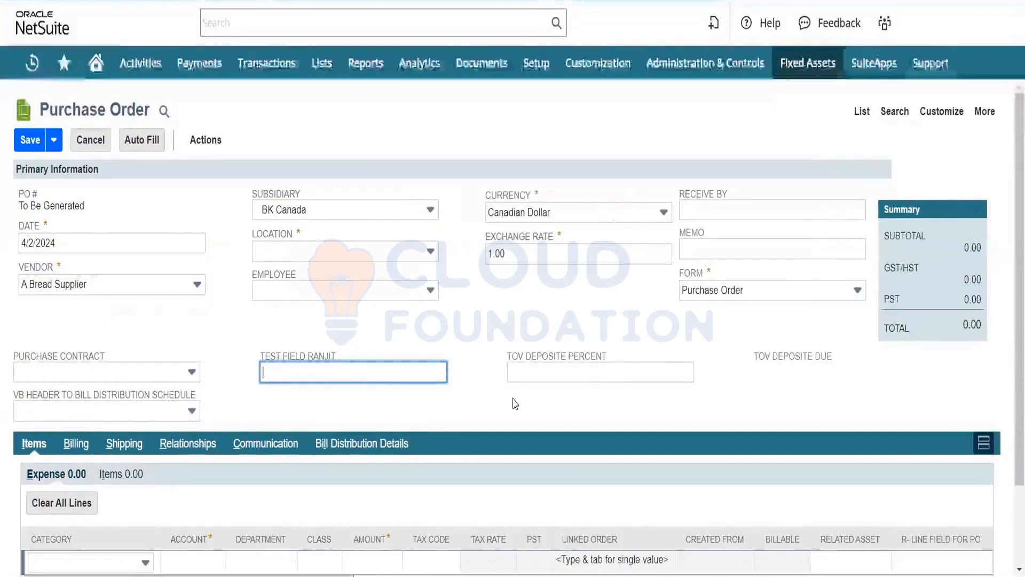
left_click(763, 249)
type("Purcha")
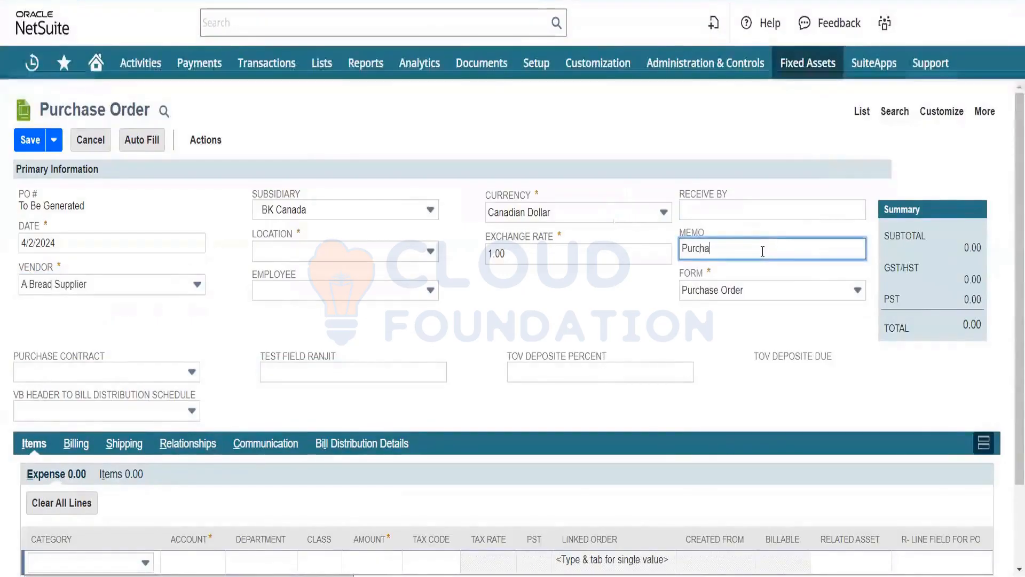
type("se Order Test")
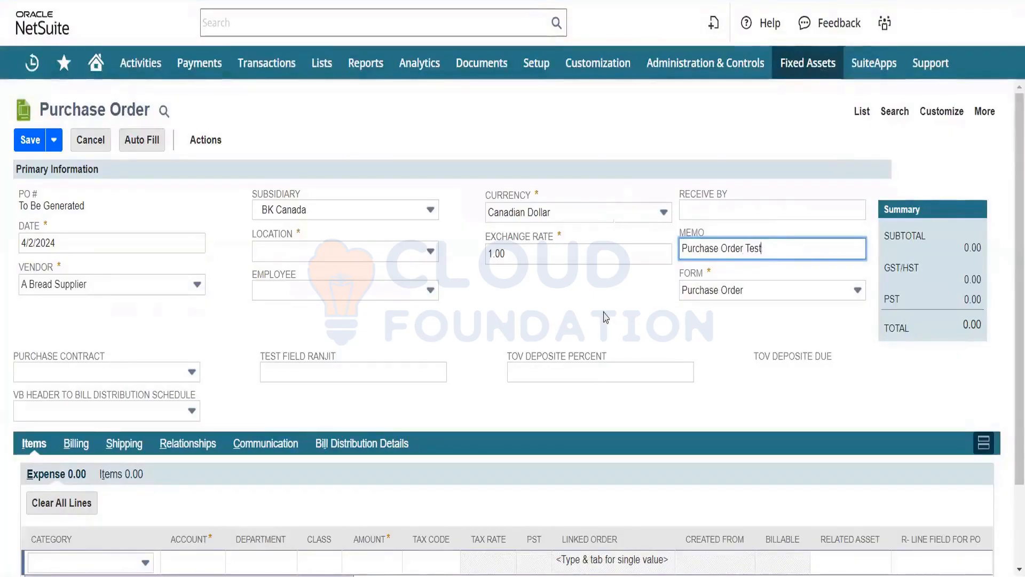
left_click(604, 313)
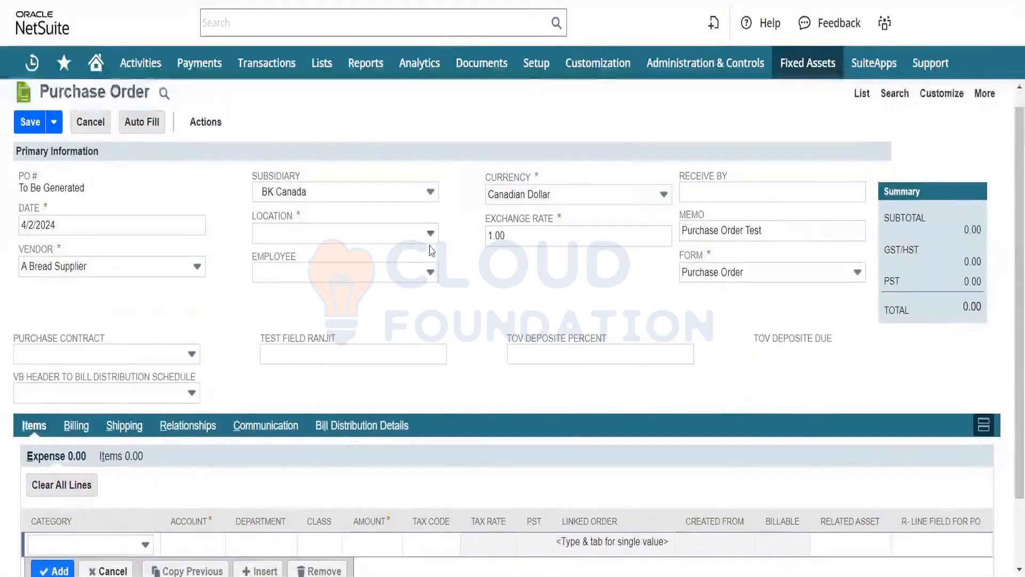
left_click(429, 243)
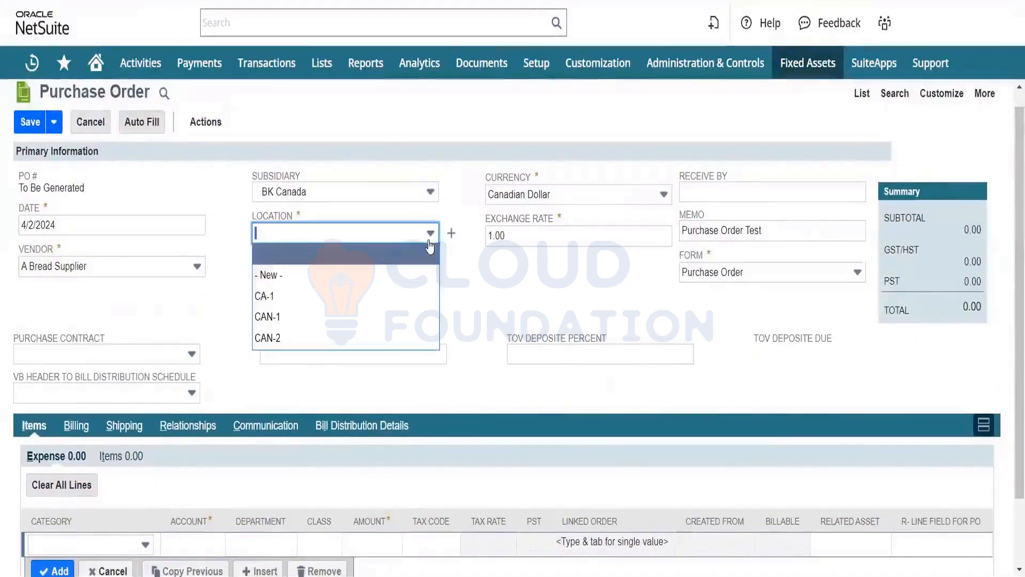
left_click(367, 296)
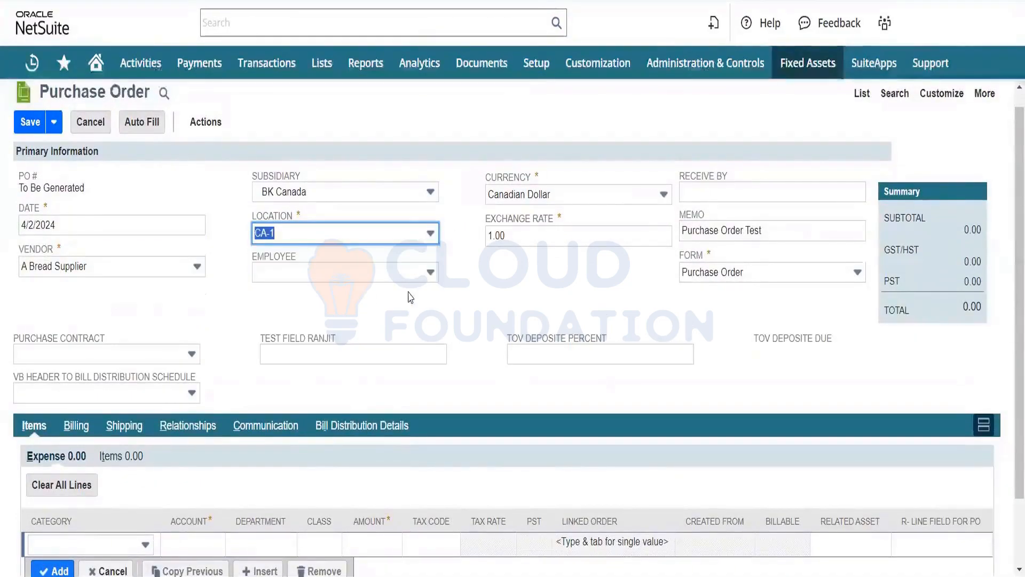
left_click(577, 297)
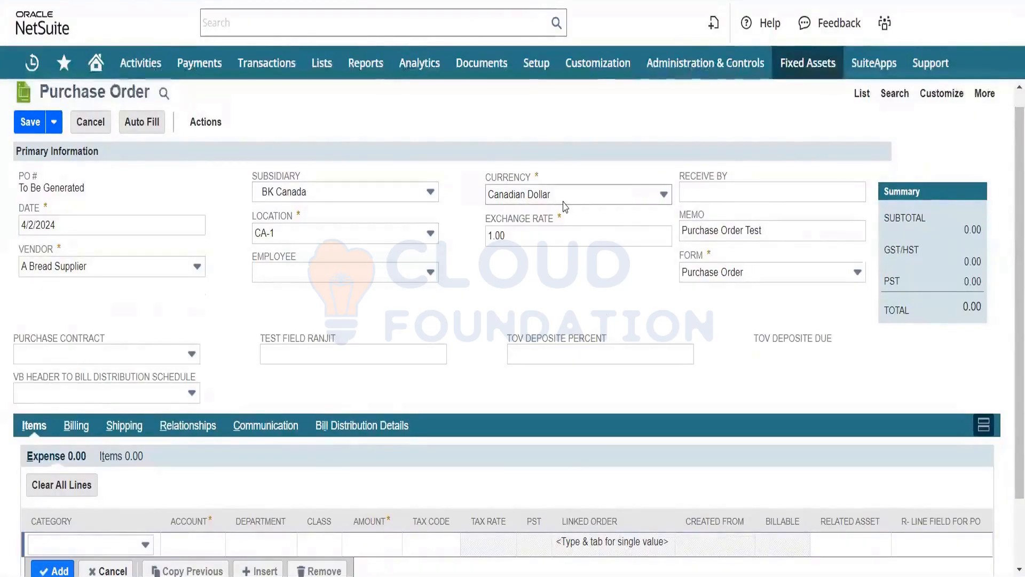
- Start an expense line with account 6075 Operating Expenses : Travel Expense and department Engineering : Products
left_click_drag(1010, 294, 1009, 336)
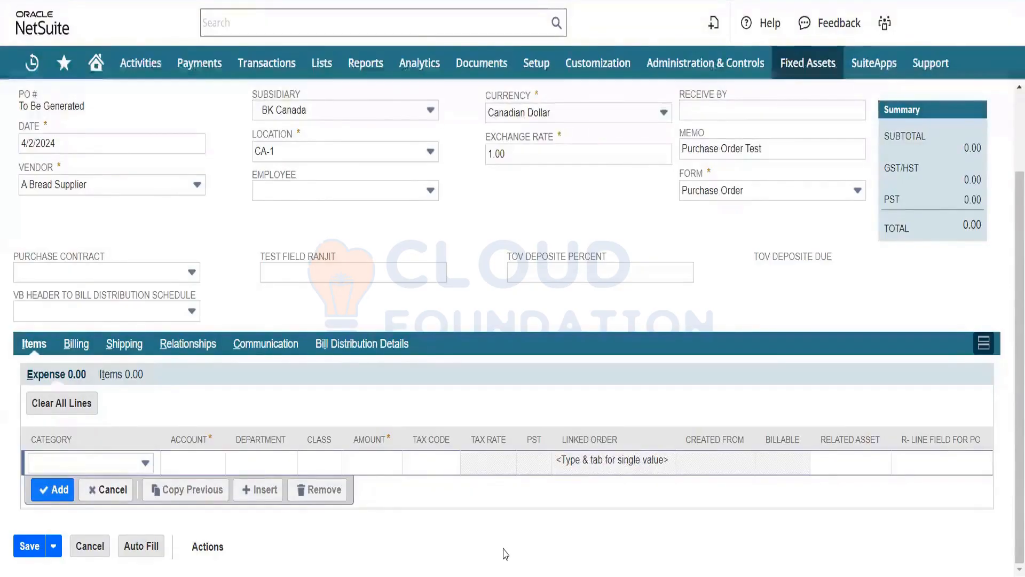
left_click(202, 465)
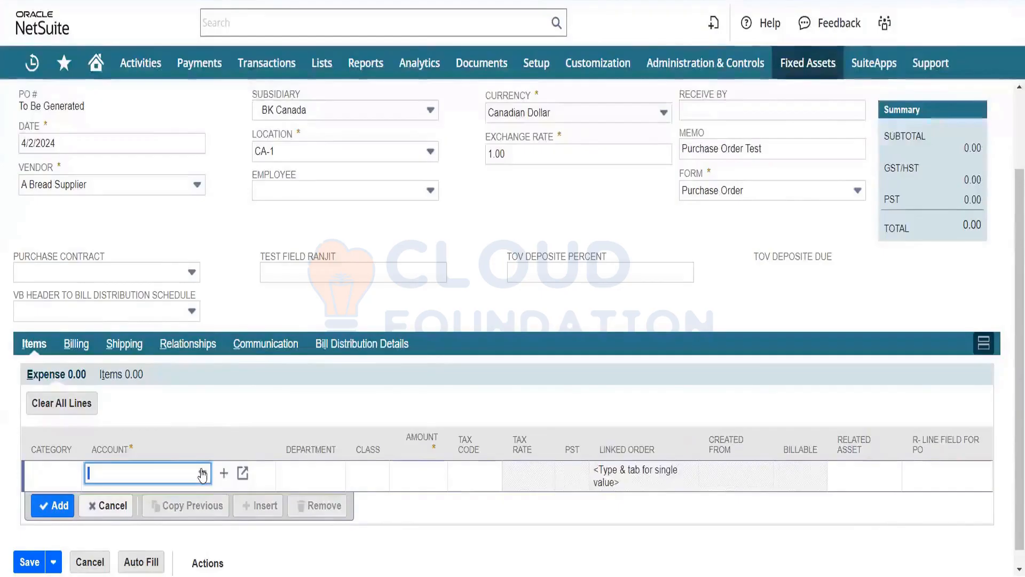
left_click(203, 472)
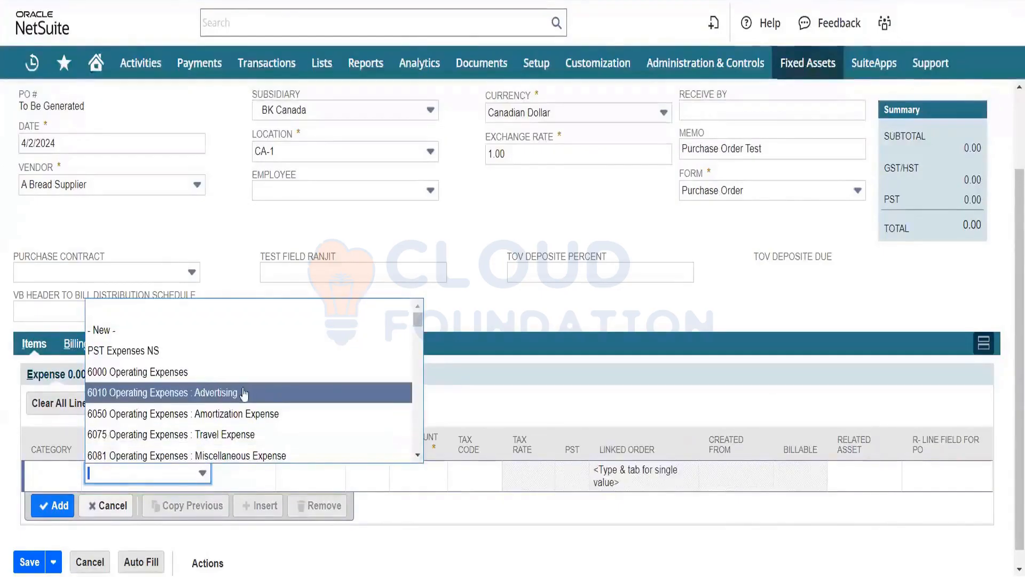
left_click(311, 433)
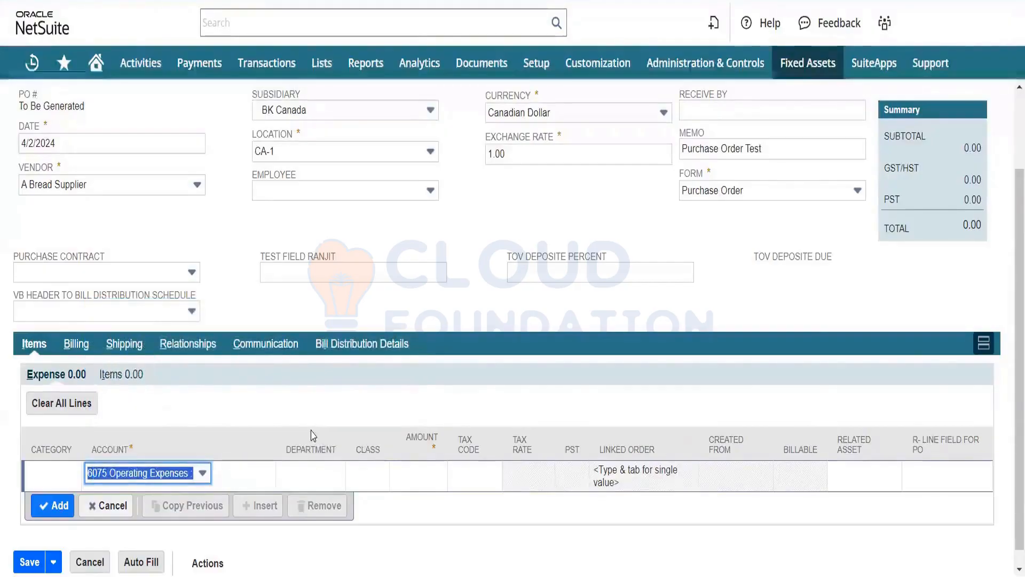
key("Tab")
key("Tab")
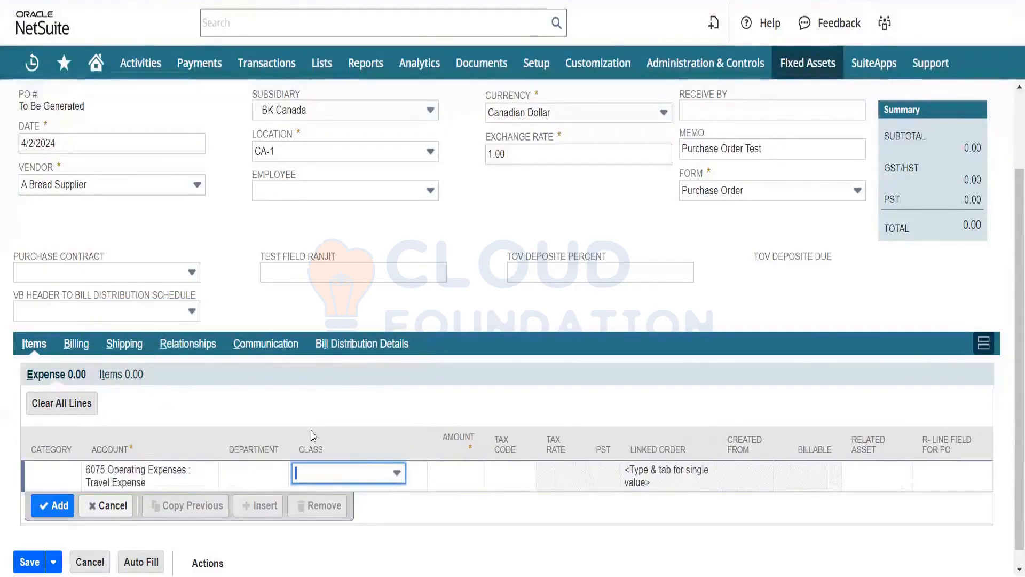
key("shift+Tab")
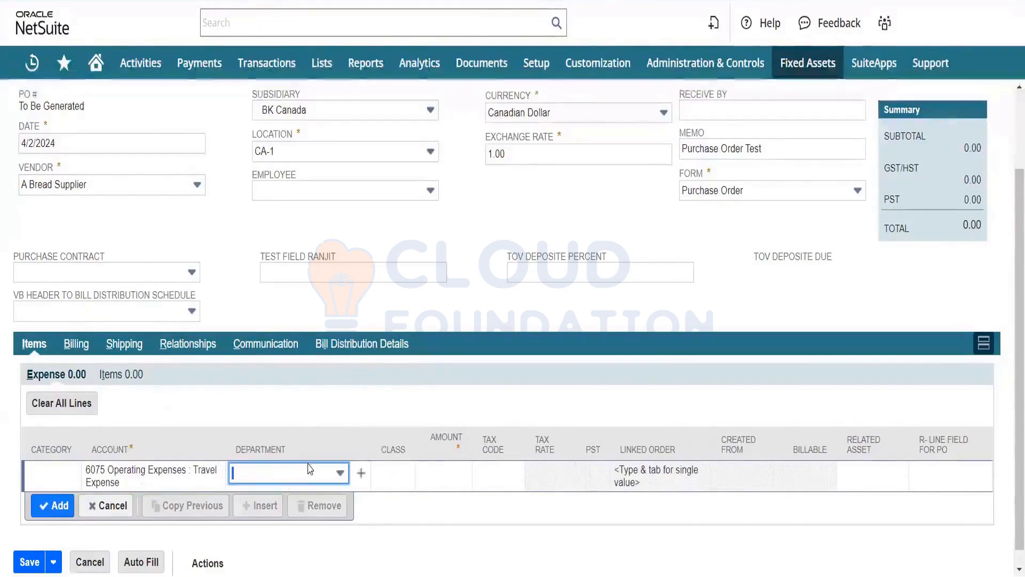
left_click(308, 469)
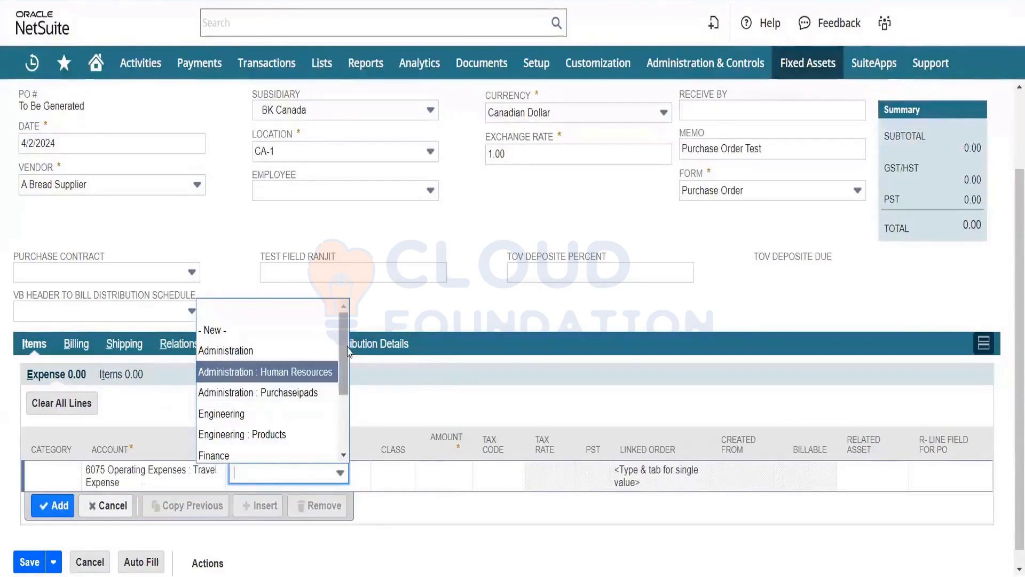
left_click(293, 435)
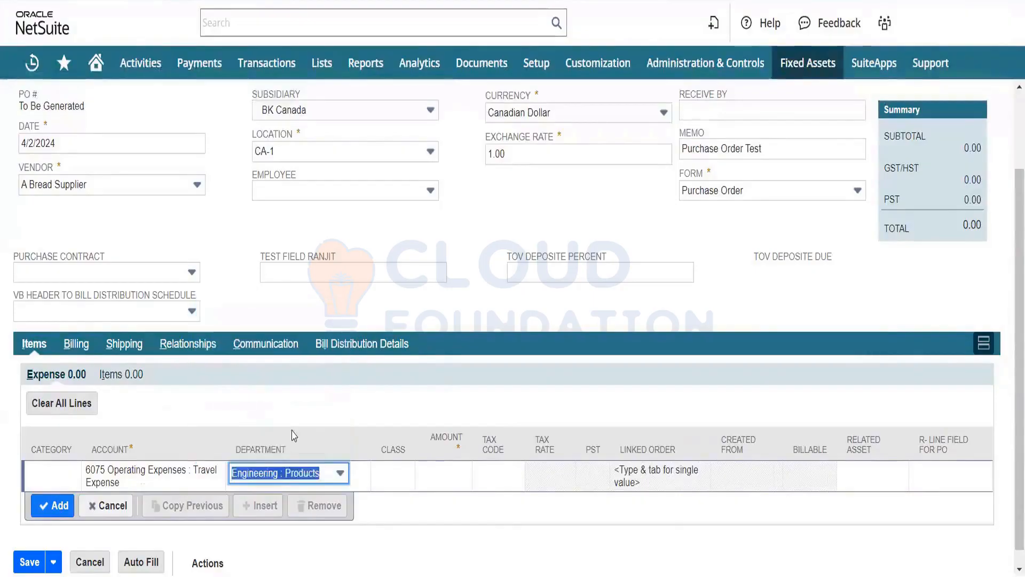
- Assign Class-B to the travel expense line and set its amount to 1500
key("Tab")
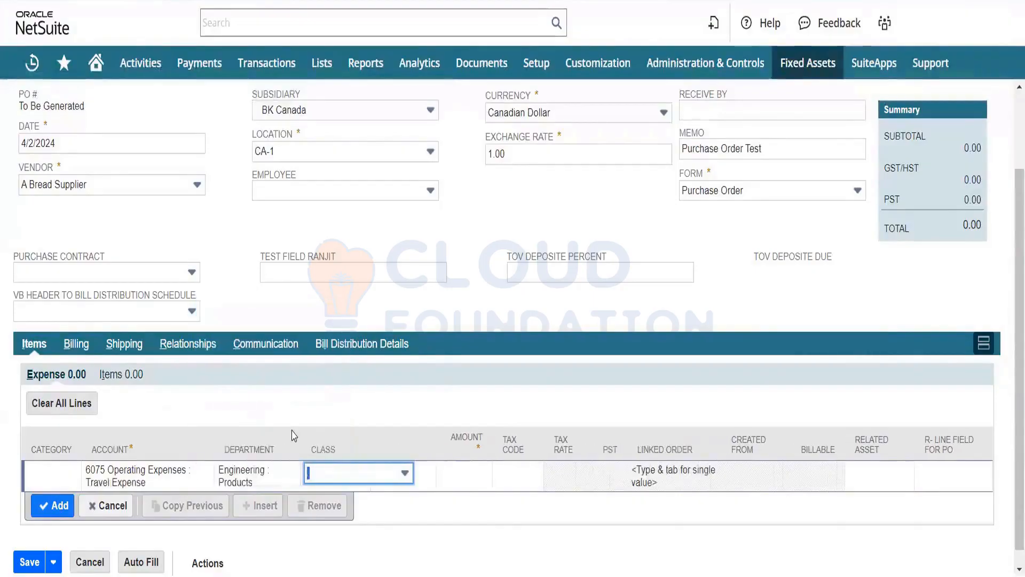
left_click(349, 477)
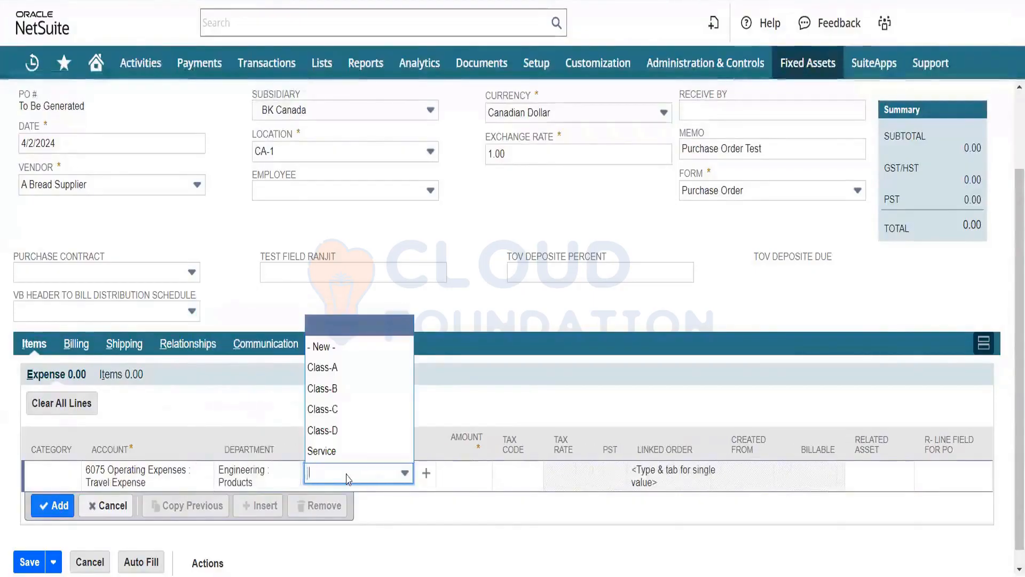
left_click(354, 394)
key("Tab")
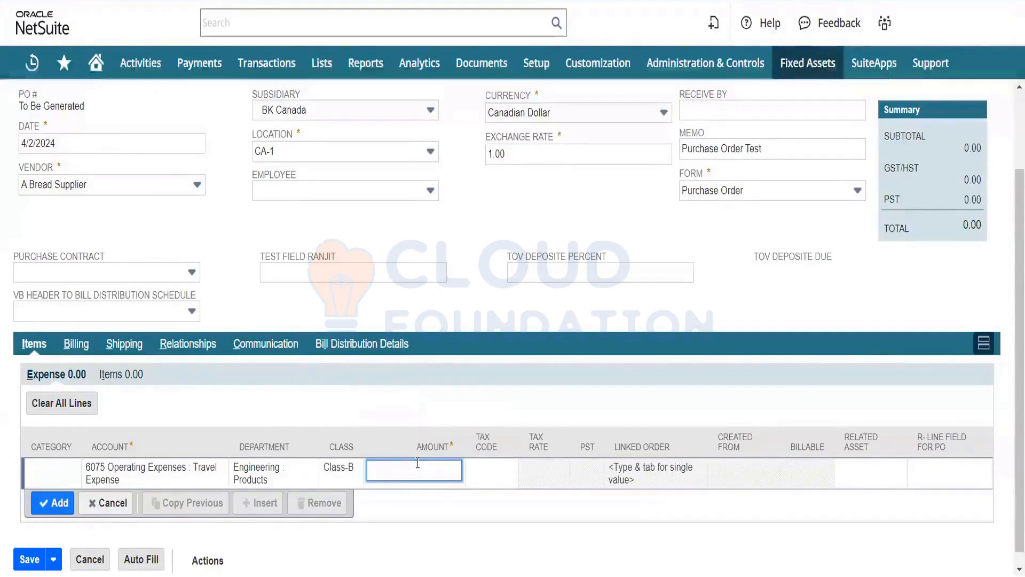
type("1500")
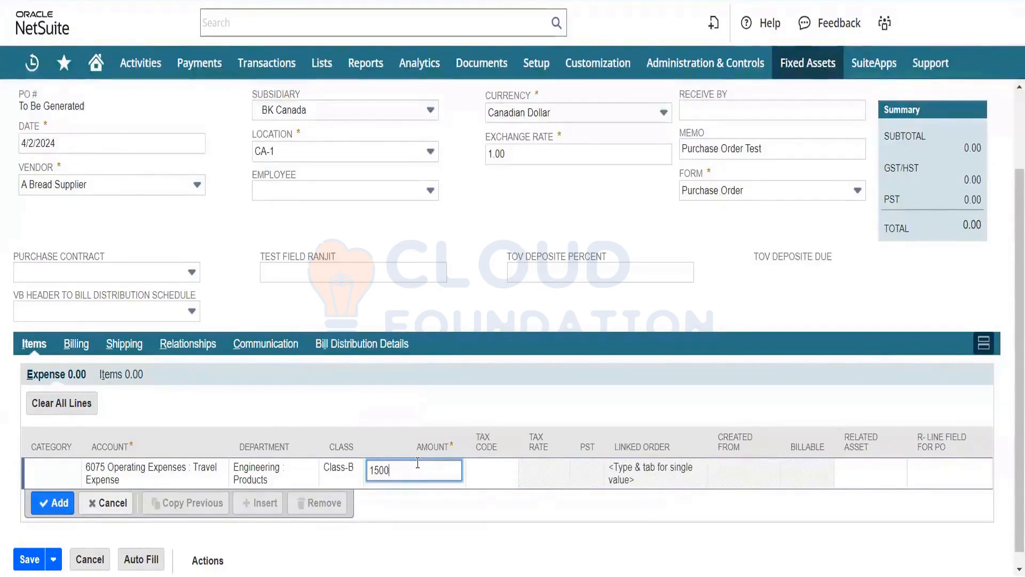
key("Tab")
- Give the travel expense line tax code CA-1, leave its related asset empty, and add the line to the order
left_click(427, 475)
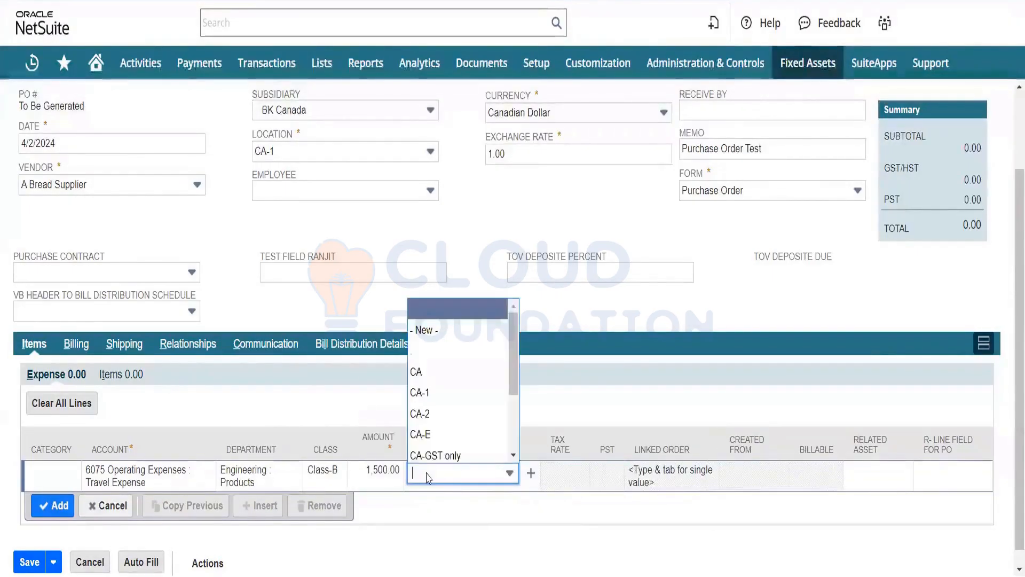
left_click(458, 392)
key("Tab")
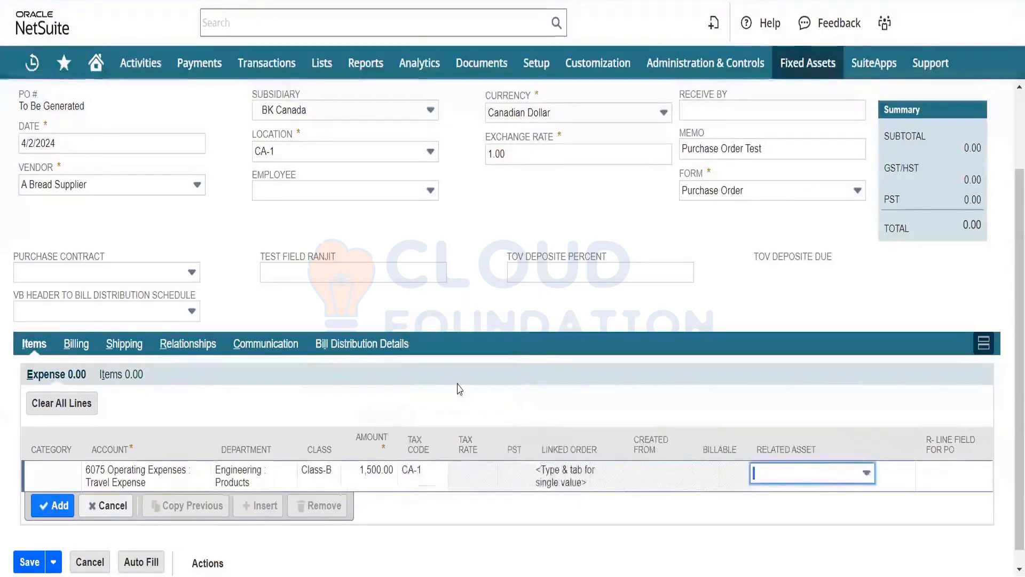
left_click(820, 477)
left_click(819, 476)
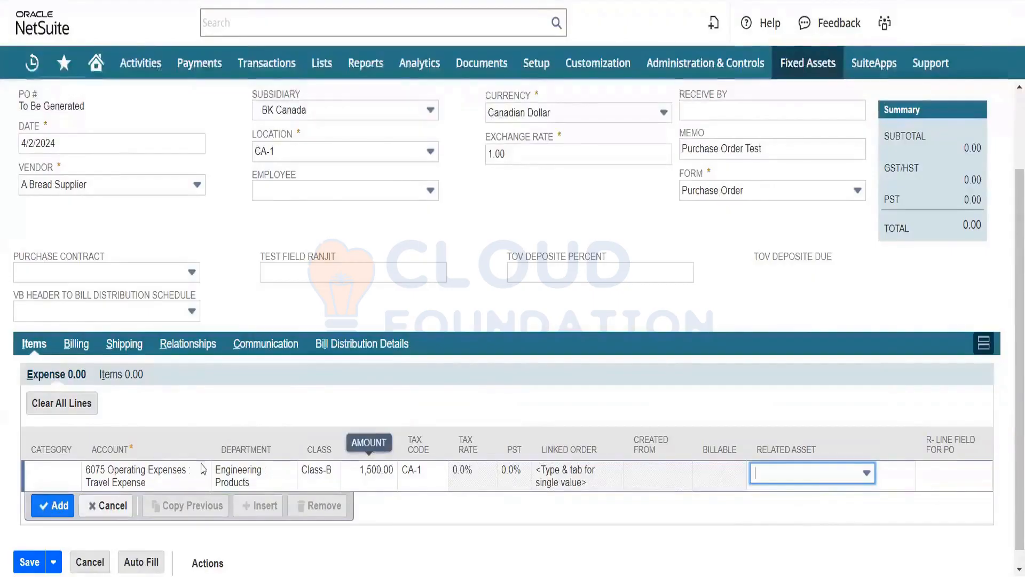
left_click(60, 506)
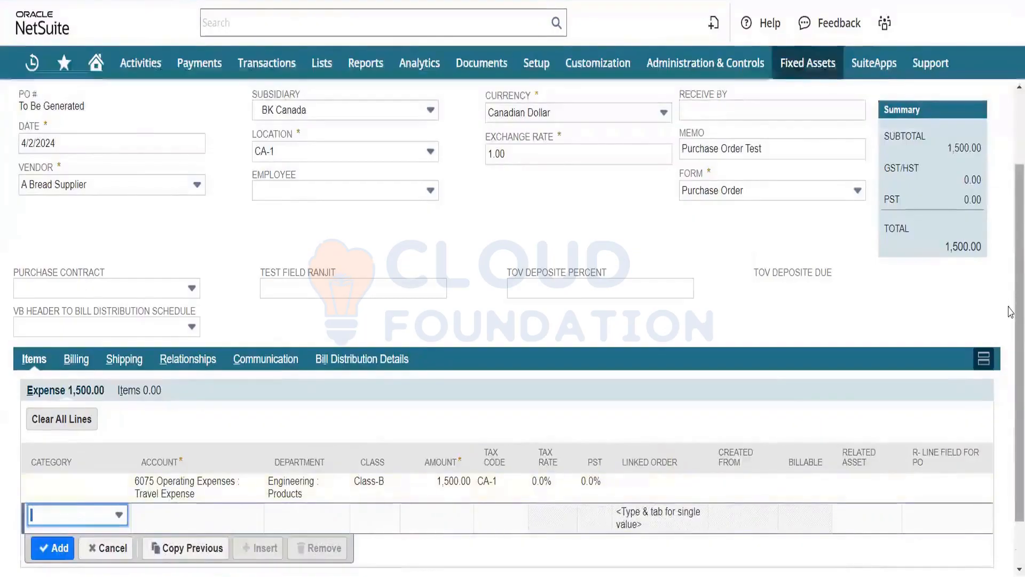
- Start an item line on the purchase order for the Dell 24" U2415 UltraSharp LED Monitor
left_click_drag(1011, 295, 1011, 332)
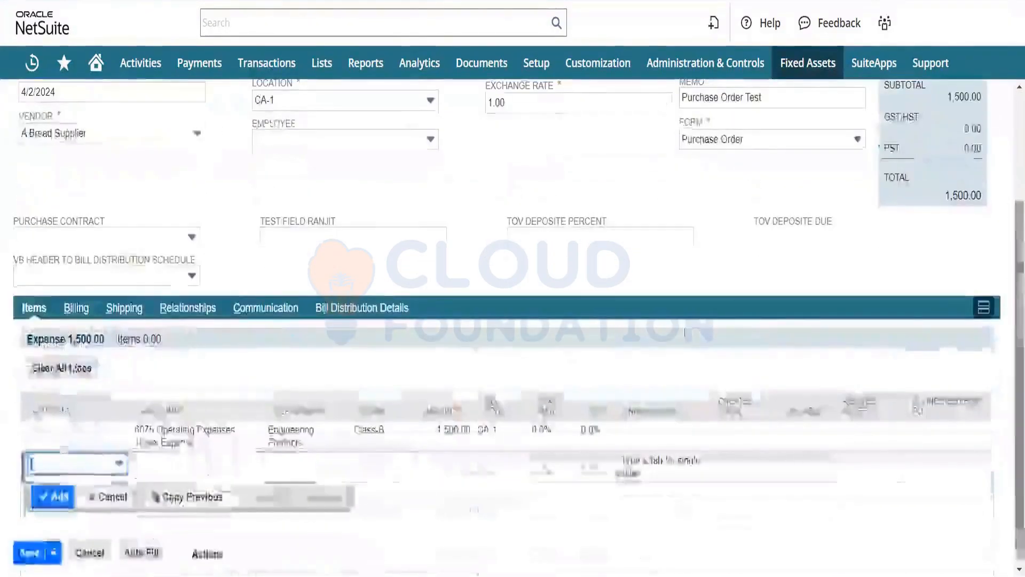
left_click(151, 348)
left_click(78, 455)
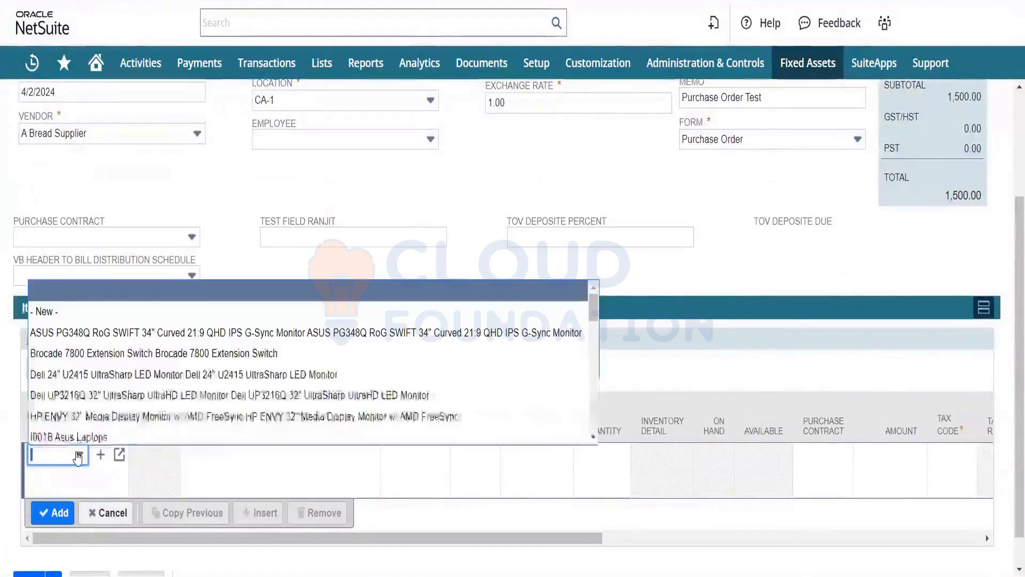
left_click(109, 376)
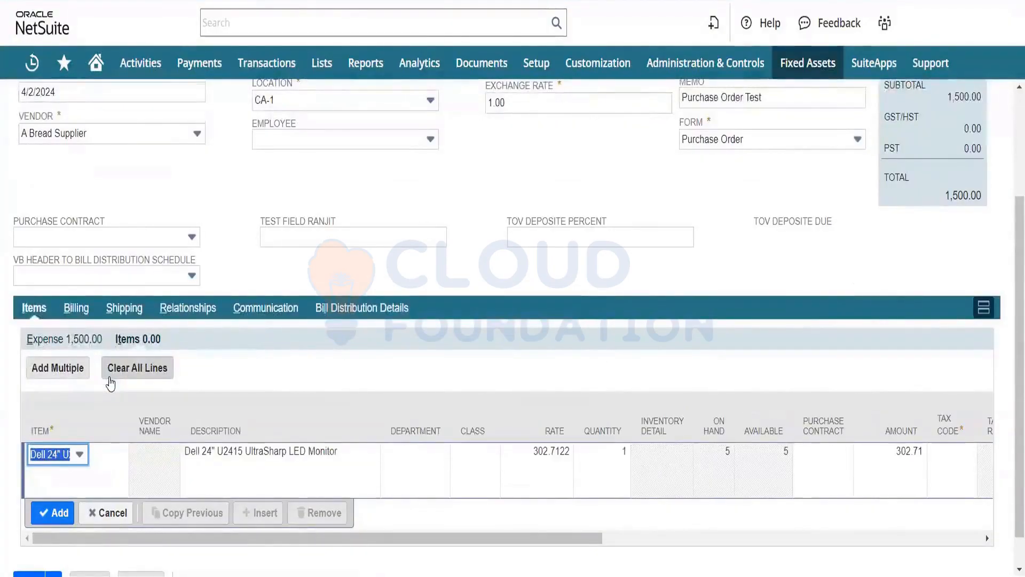
key("Tab")
key("Tab")
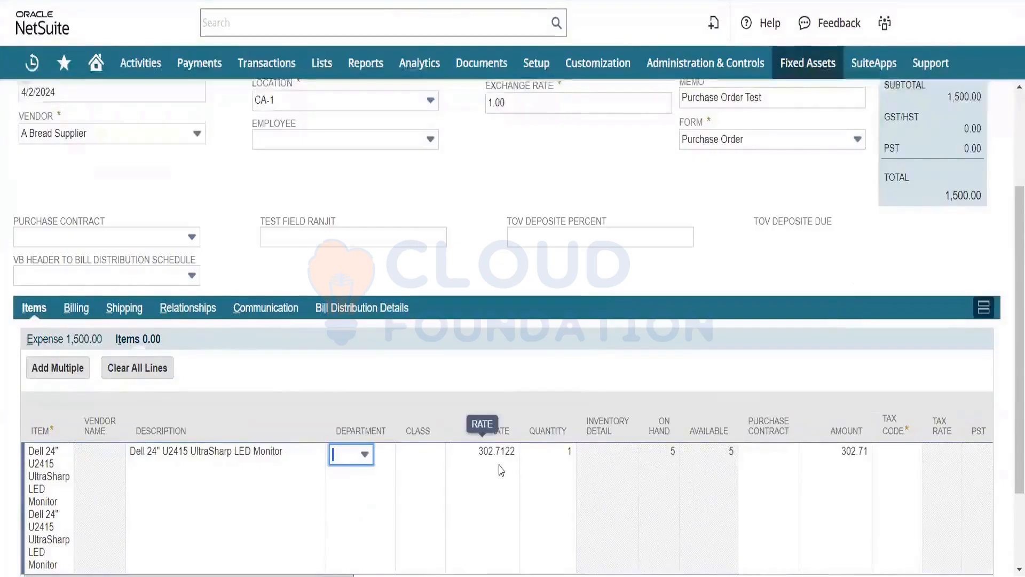
- Assign department Engineering : Products and class Class-B to the Dell monitor line
left_click(363, 464)
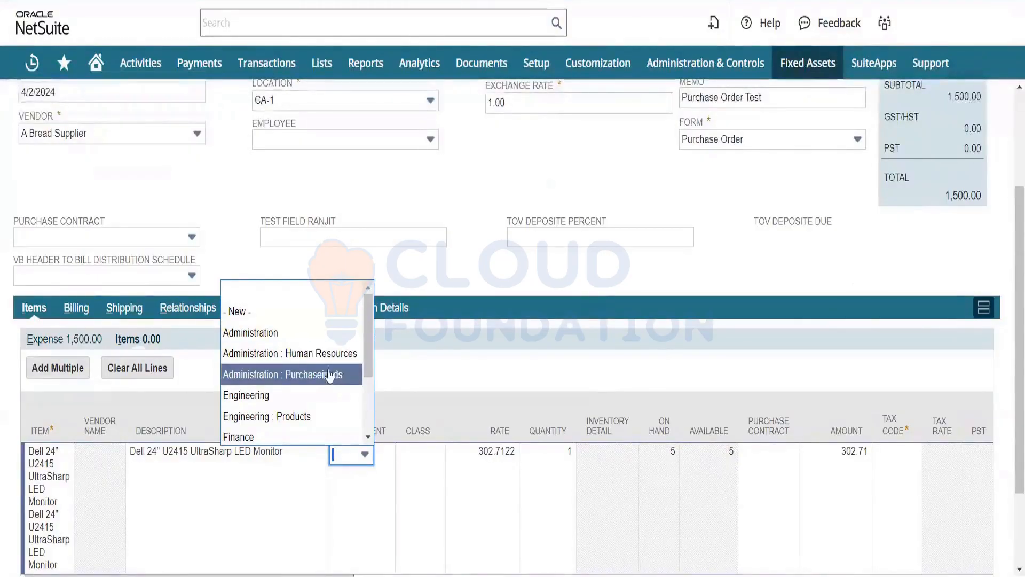
left_click(288, 416)
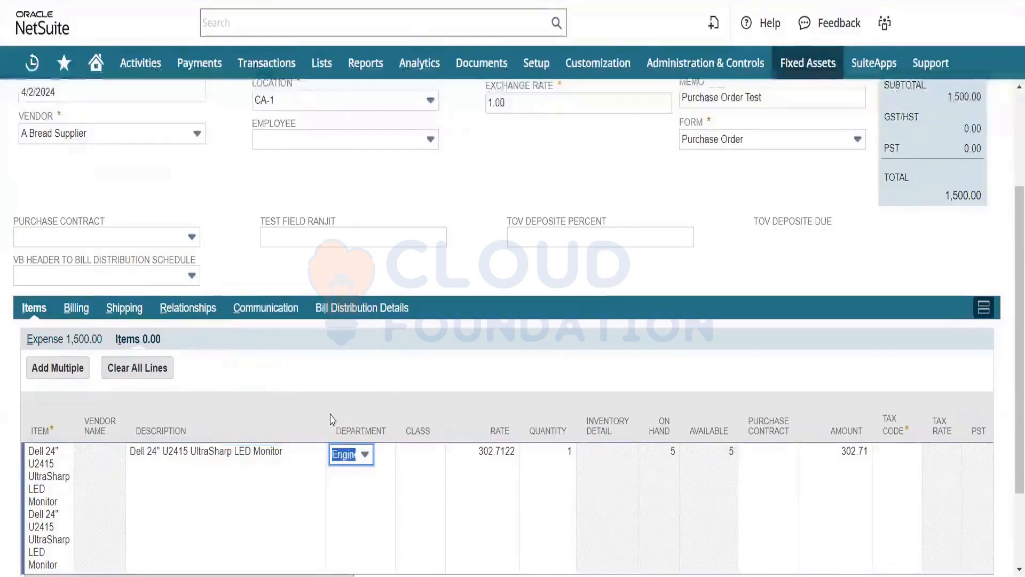
left_click(409, 460)
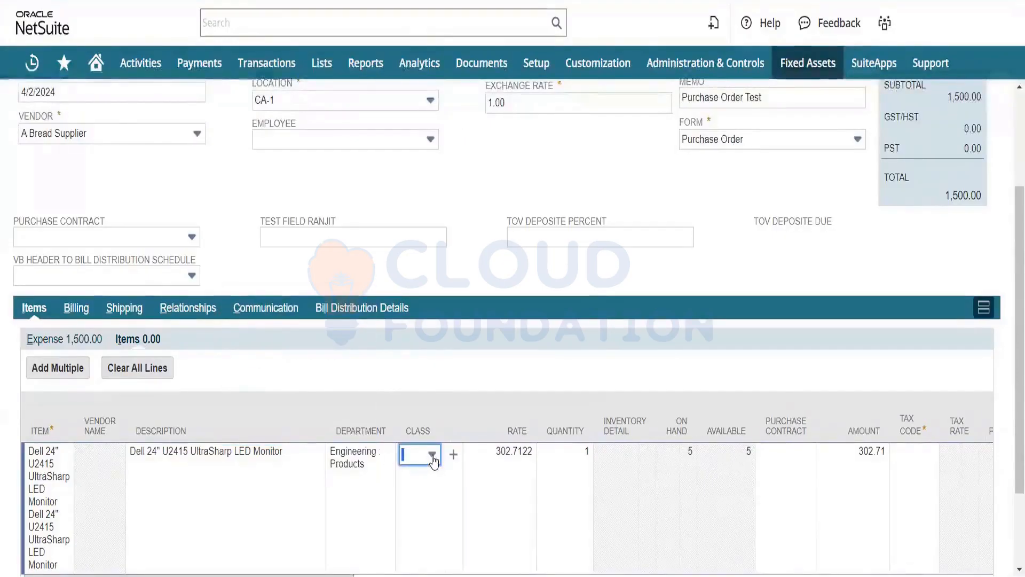
left_click(432, 455)
left_click(421, 370)
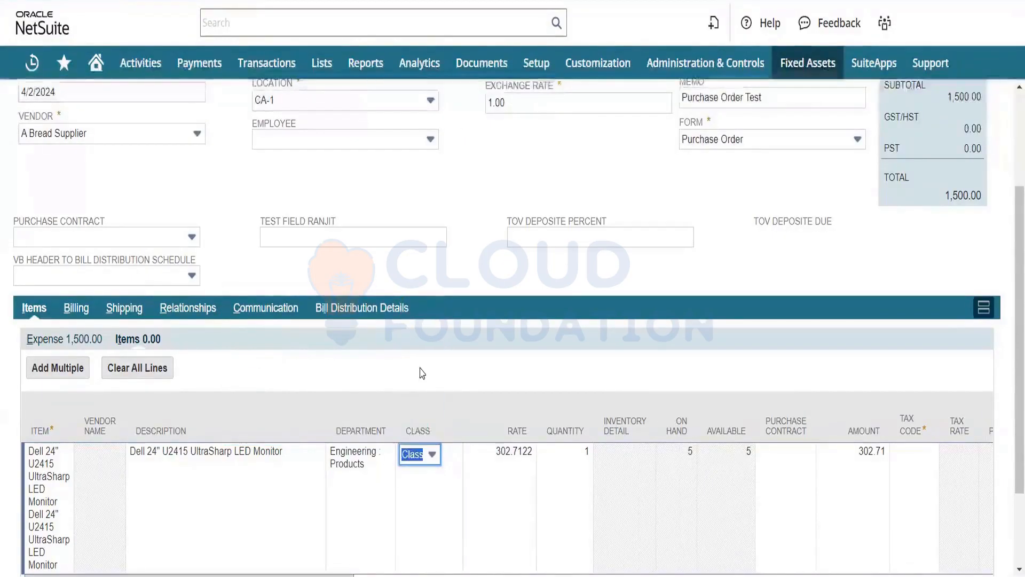
- Set the Dell monitor line's quantity to 10, keeping its default rate
key("Tab")
key("Tab")
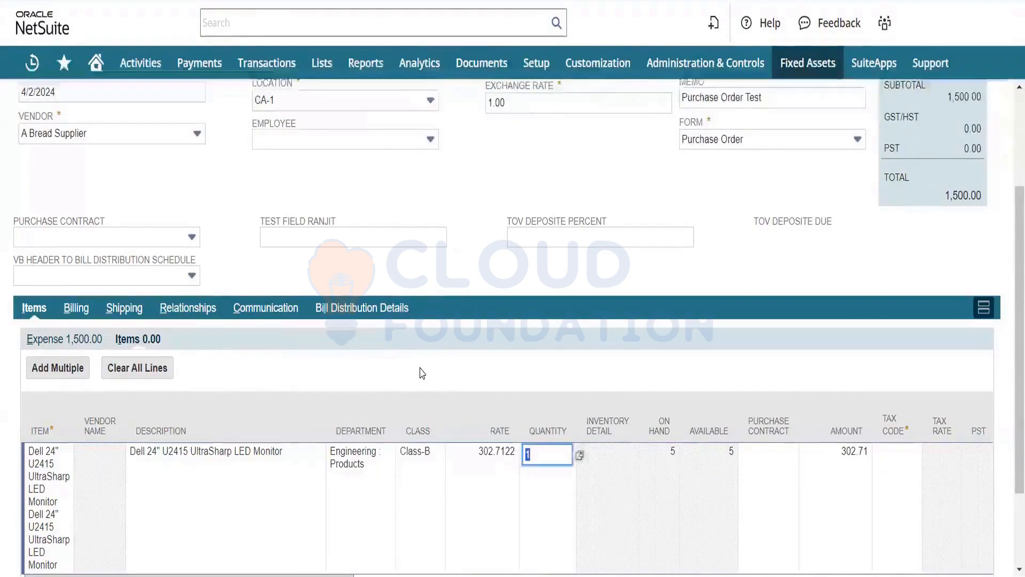
type("10")
key("Tab")
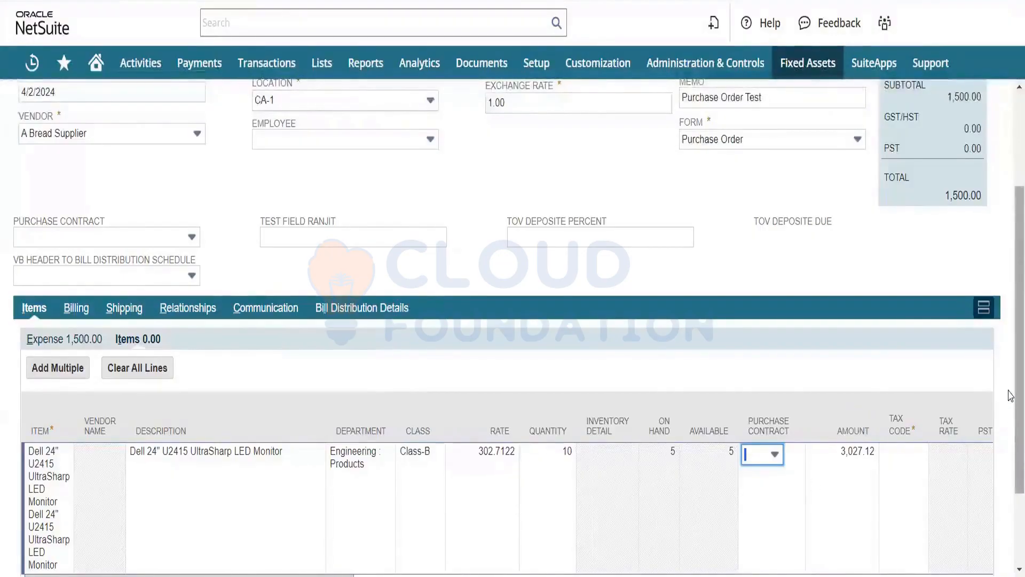
- Give the Dell monitor line tax code CA-1 and review the line's remaining columns
left_click(908, 458)
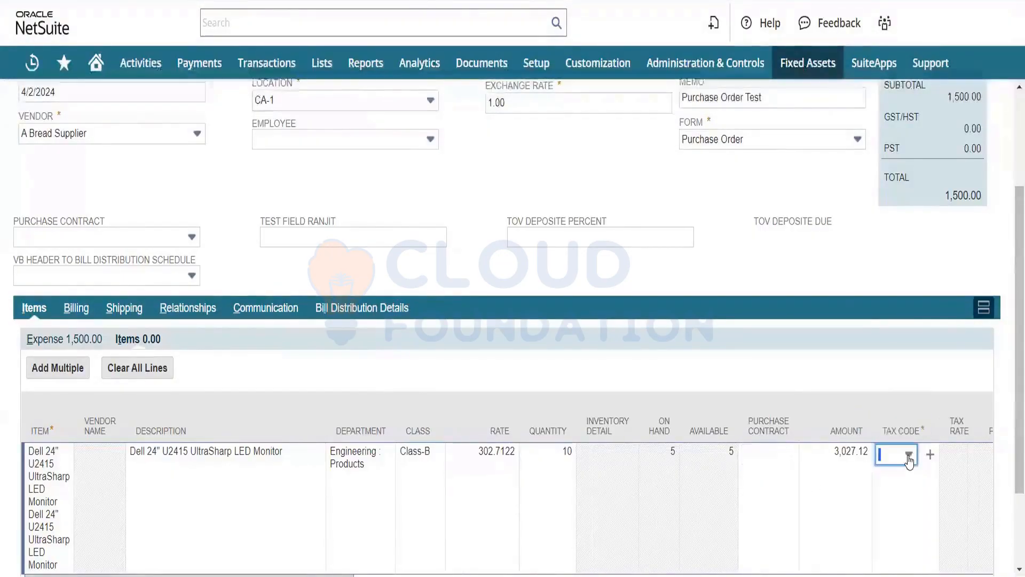
left_click(908, 455)
left_click(871, 373)
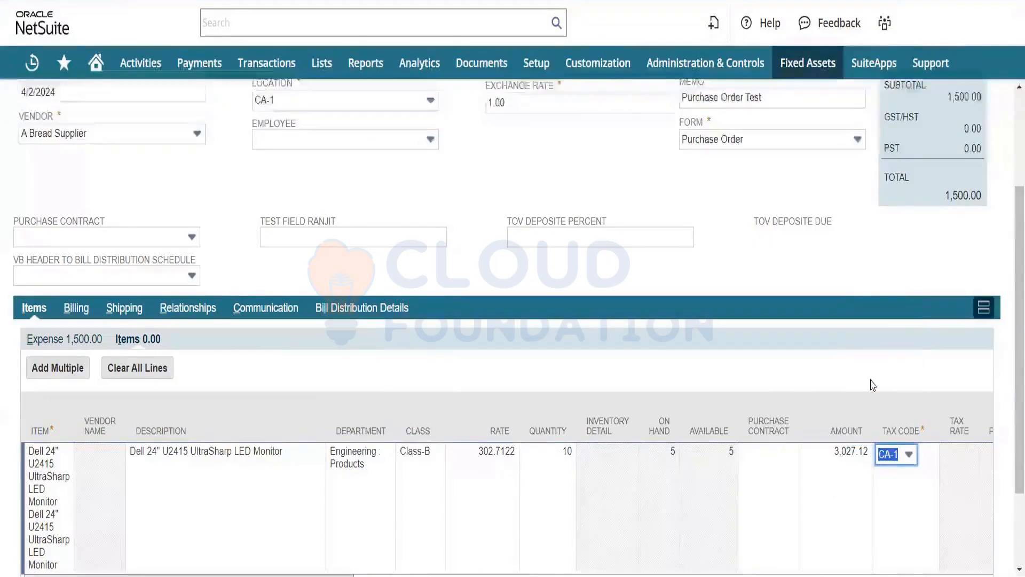
key("Tab")
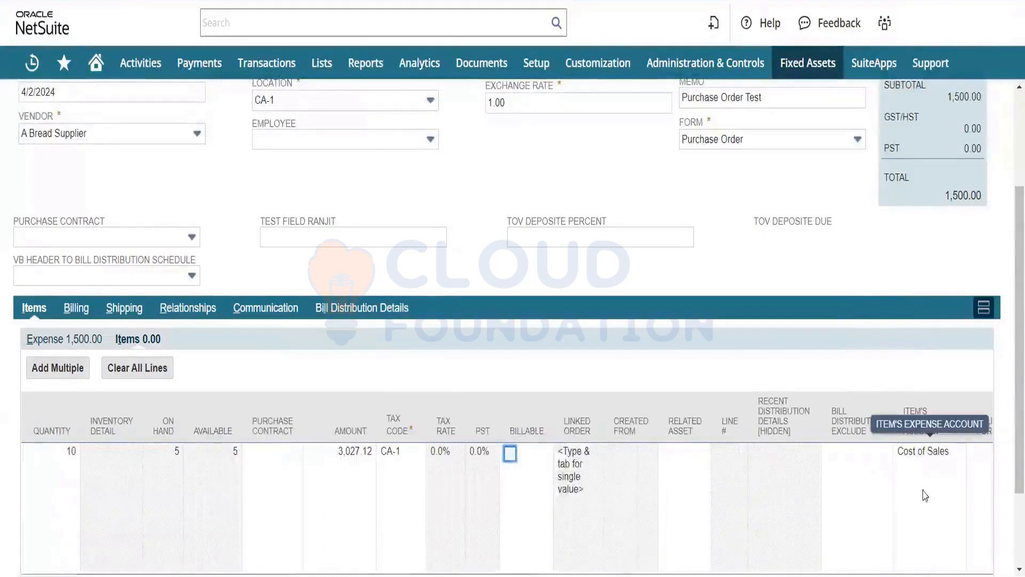
scroll(1011, 410, "down", 1)
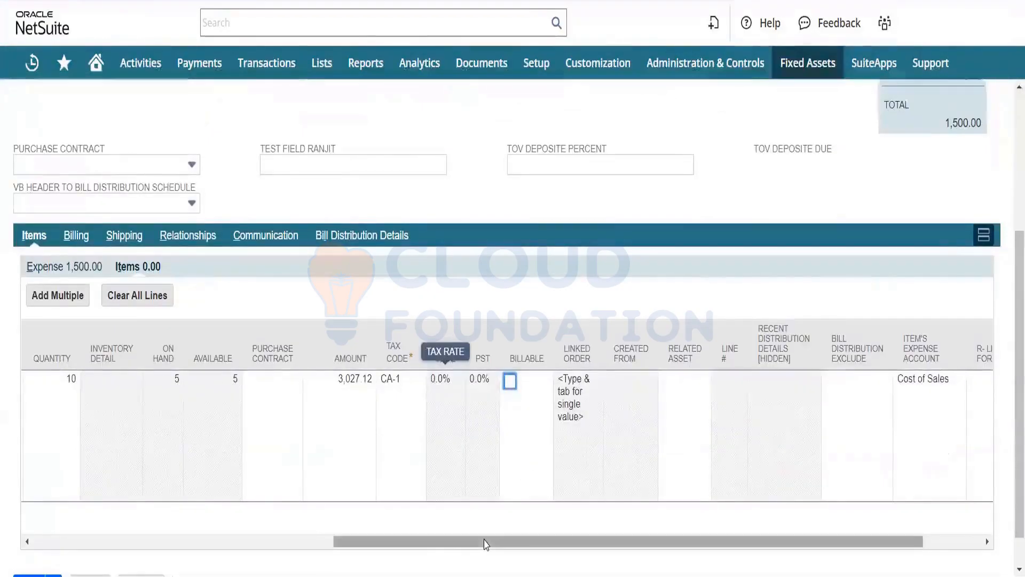
left_click_drag(485, 544, 187, 544)
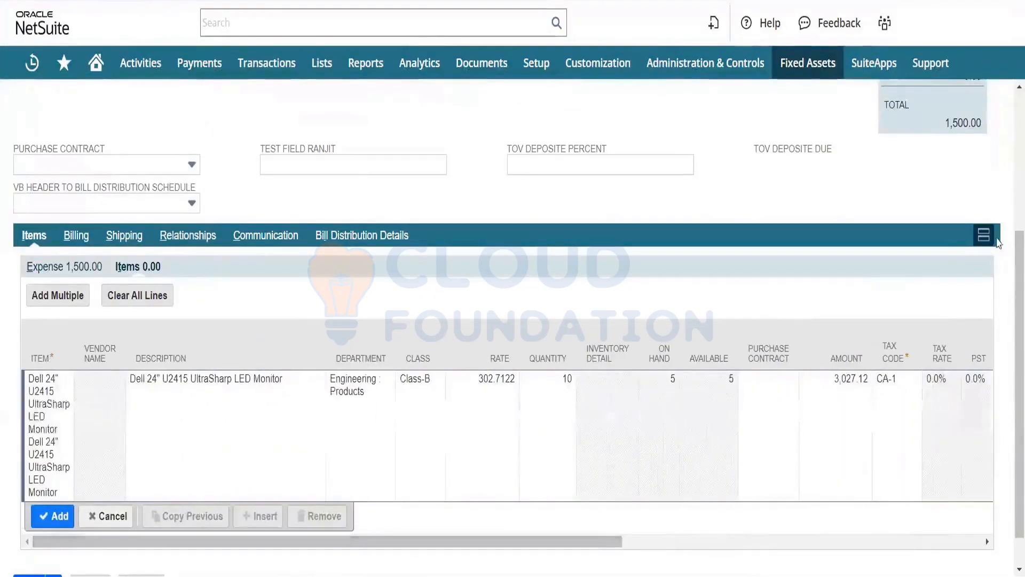
scroll(1009, 262, "up", 3)
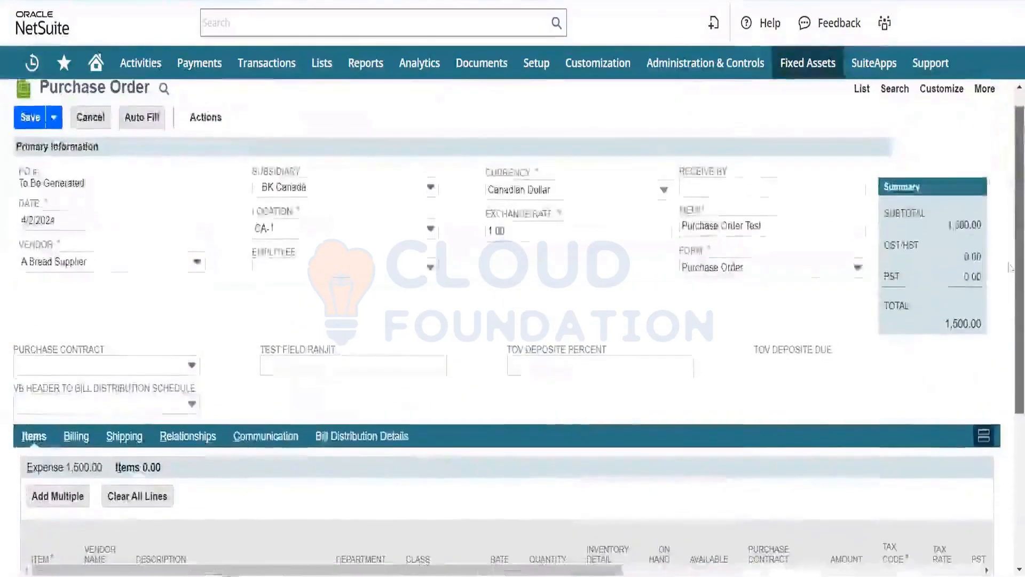
scroll(1010, 267, "down", 3)
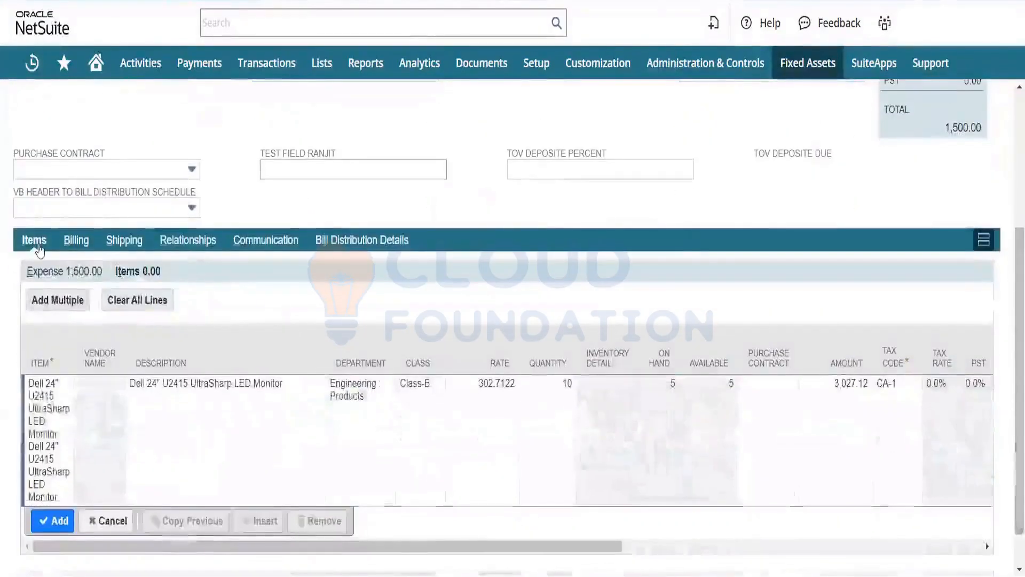
- Show the purchase order's billing details and open the Accounting Lists in a separate browser tab
left_click(85, 245)
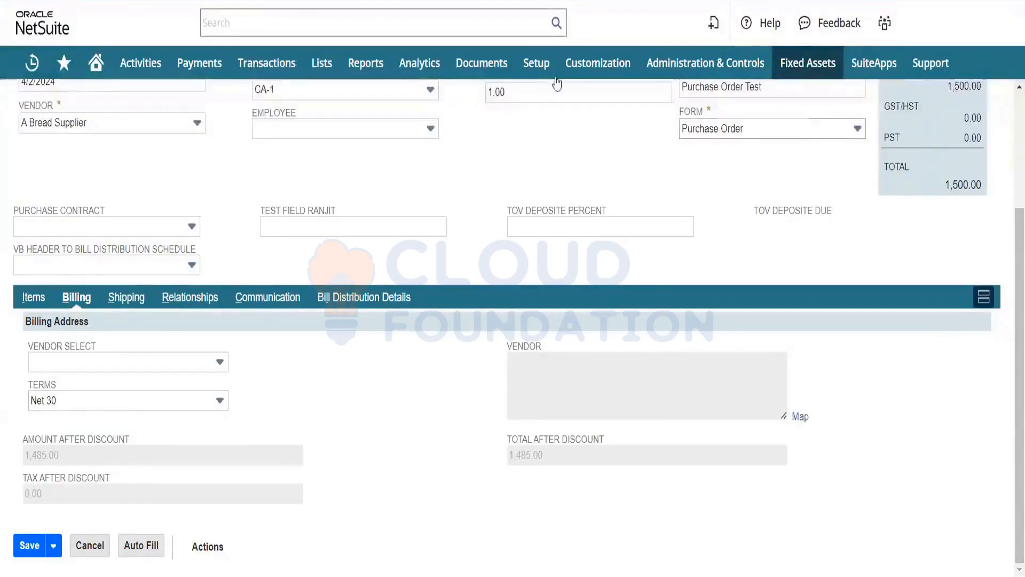
mouse_move(542, 67)
mouse_move(571, 167)
mouse_move(774, 140)
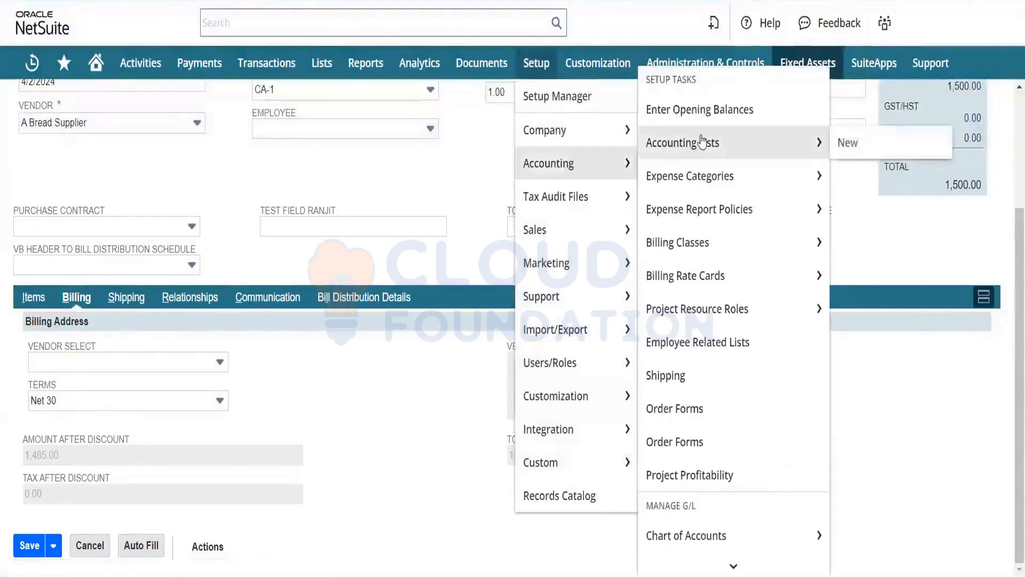
right_click(700, 137)
left_click(722, 155)
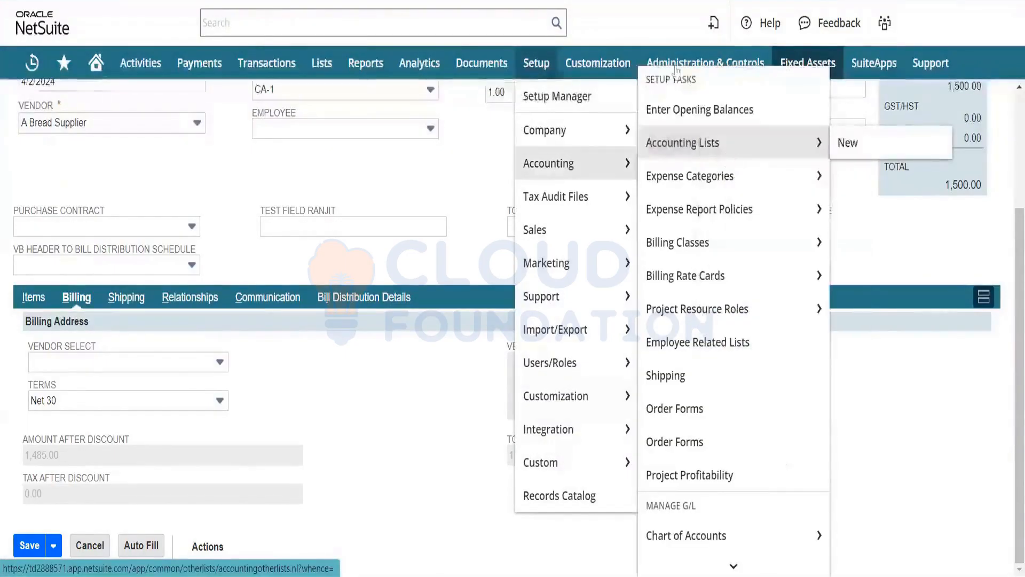
key("ctrl+Tab")
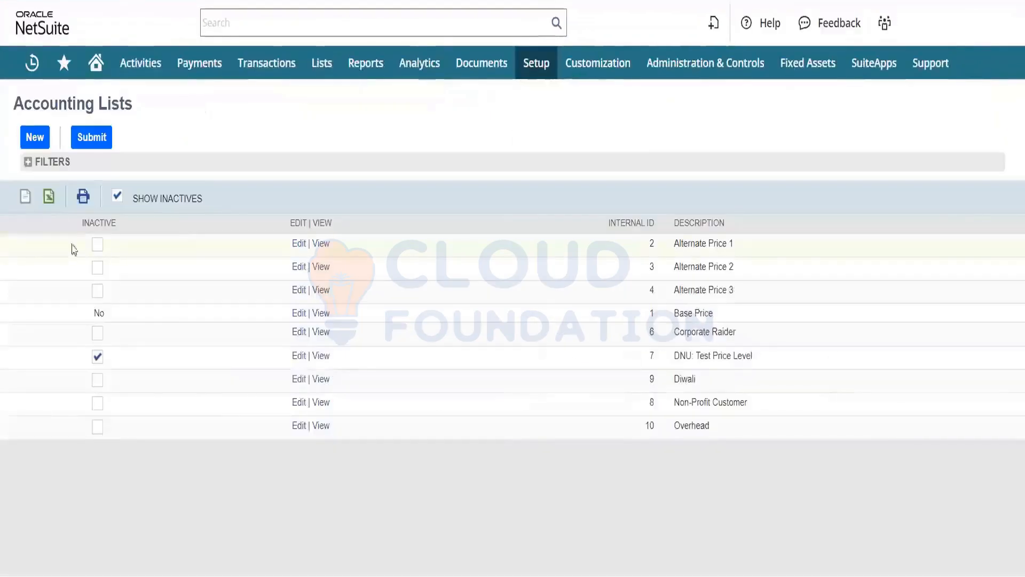
- Filter the Accounting Lists by the type Term
left_click(28, 162)
left_click(84, 205)
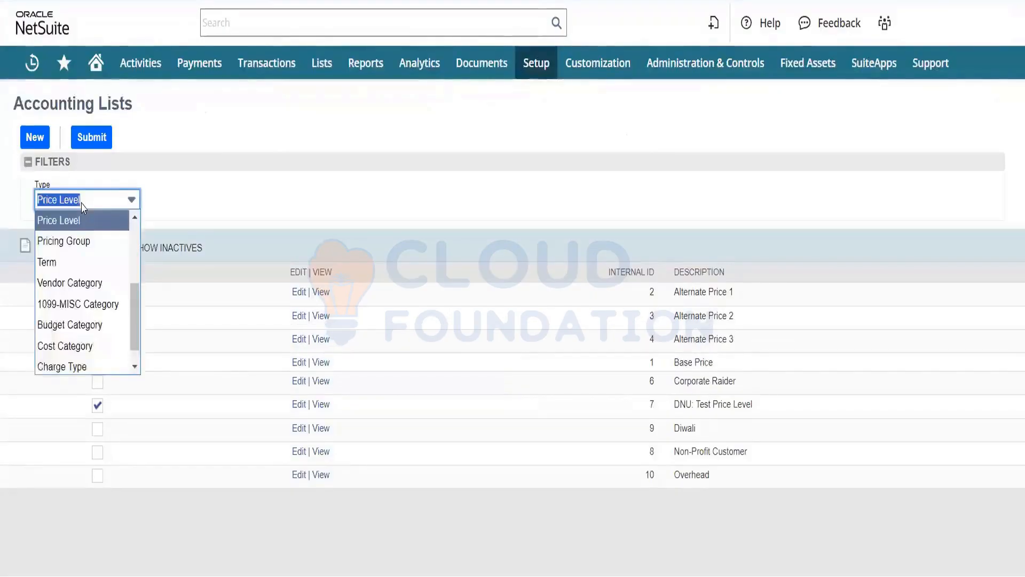
scroll(81, 231, "down", 1)
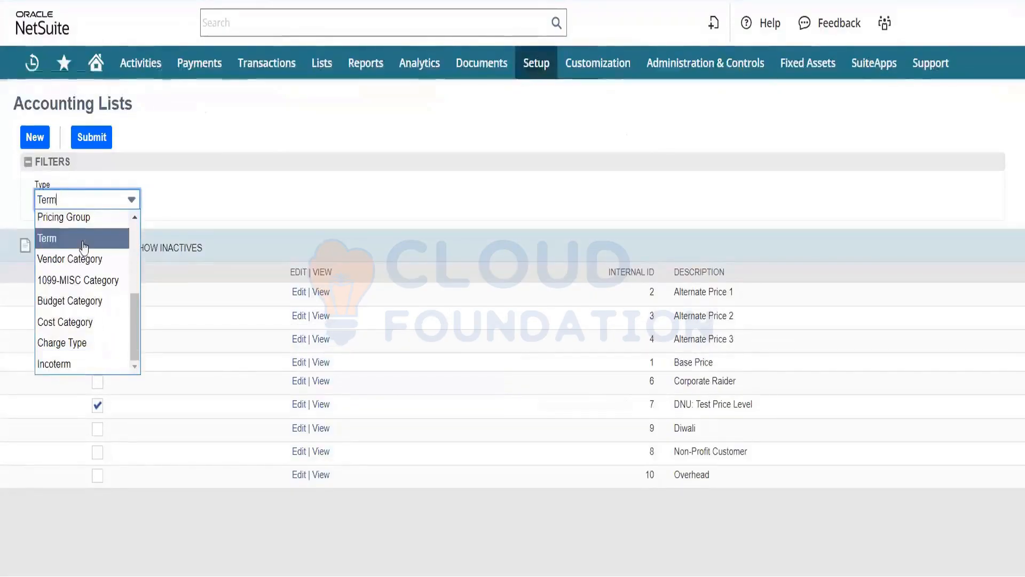
left_click(81, 240)
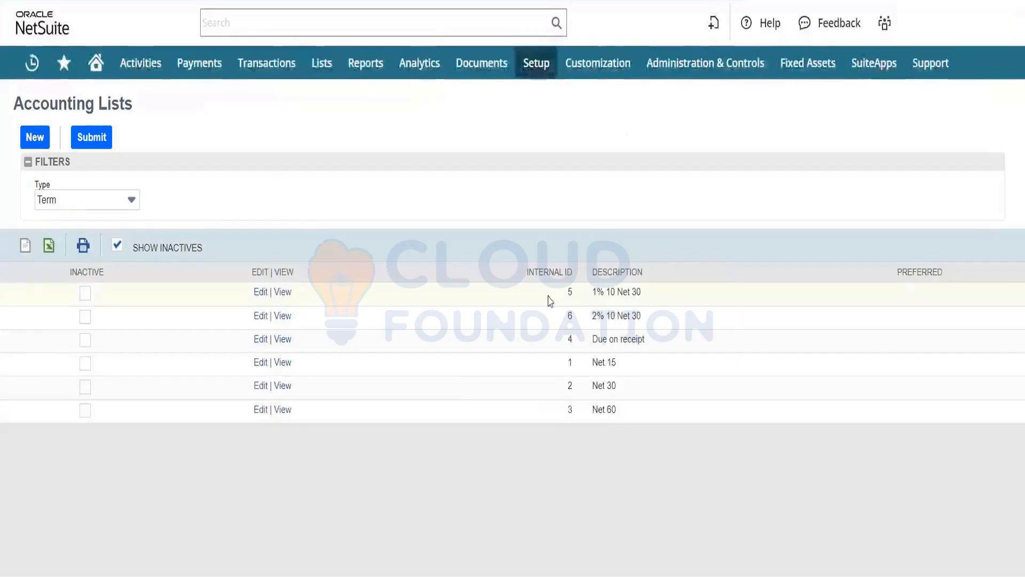
- View the Net 30 term record, check its days till net due, and return to the purchase order
left_click_drag(623, 384, 543, 390)
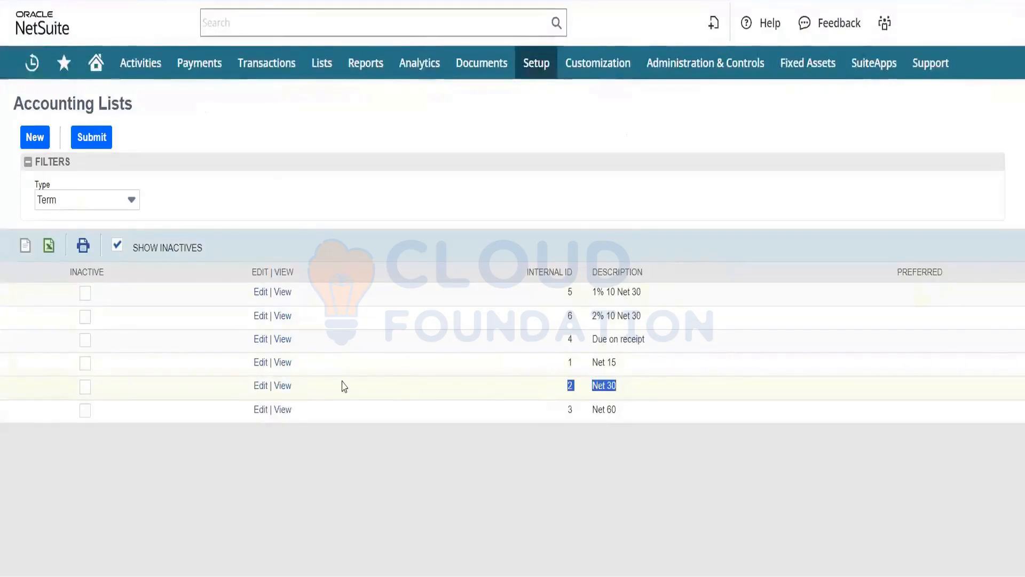
left_click(283, 386)
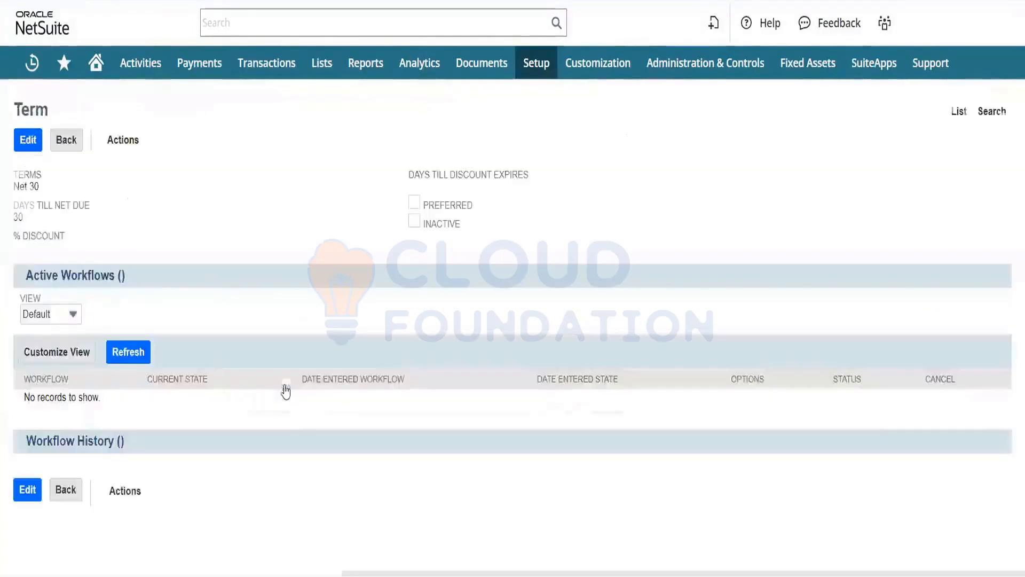
double_click(20, 217)
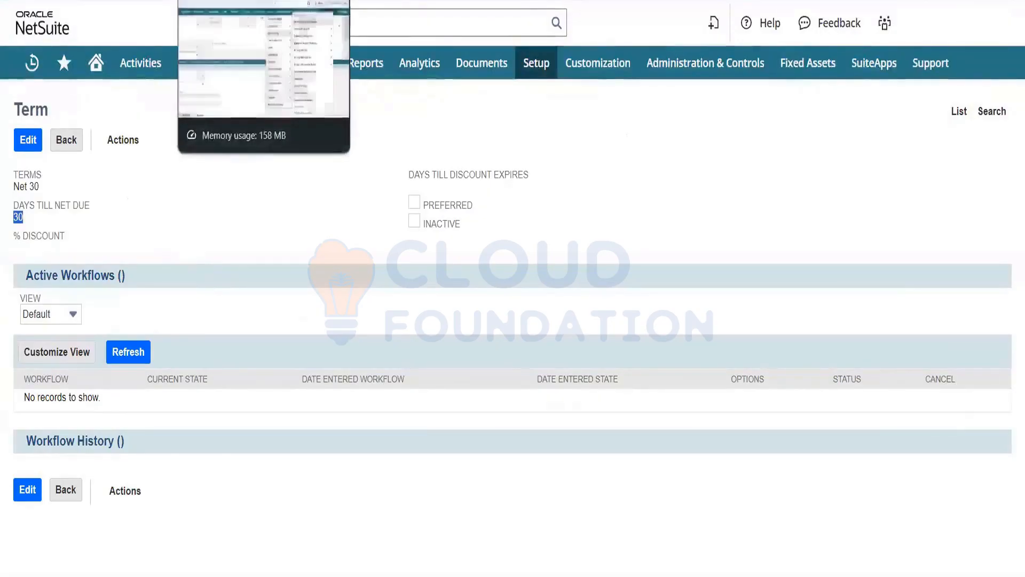
left_click(234, 0)
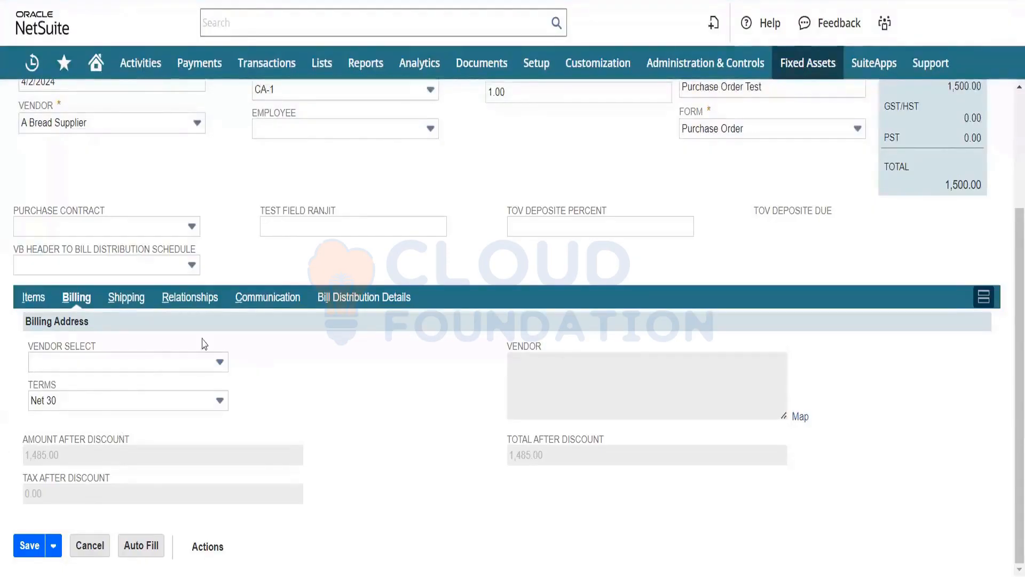
- Check the purchase order's shipping address and its related contacts
left_click(129, 299)
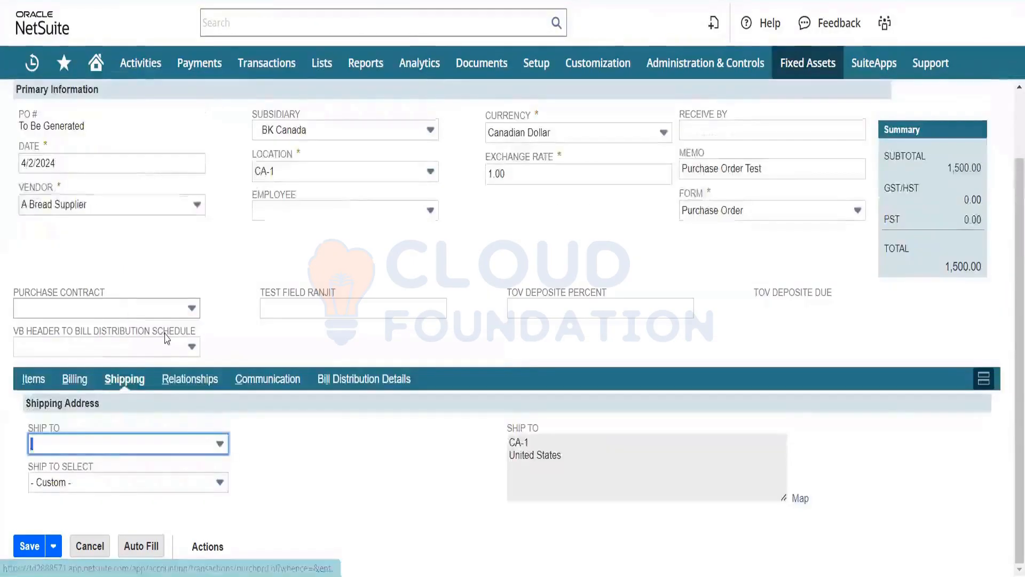
left_click(342, 447)
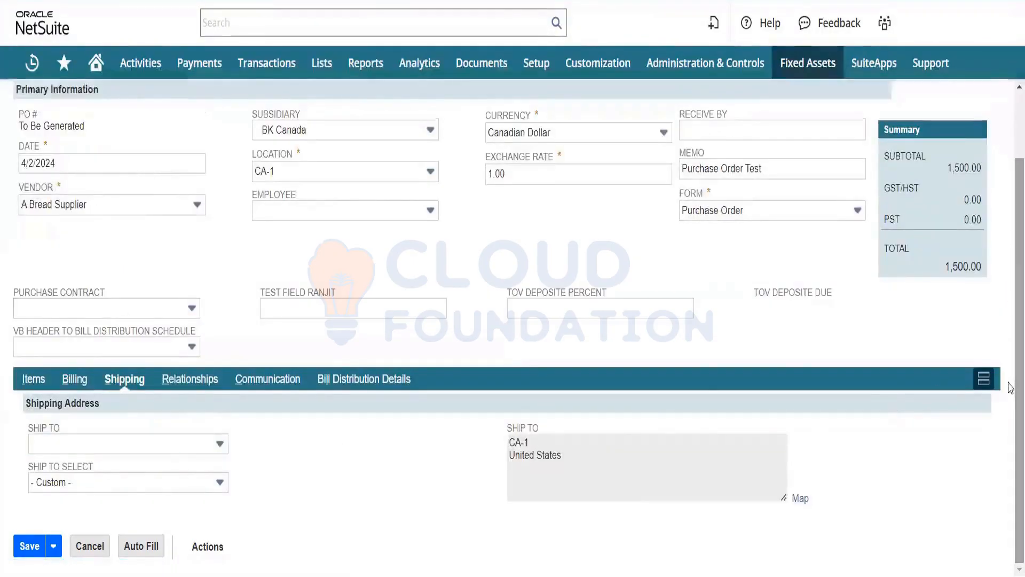
left_click(219, 391)
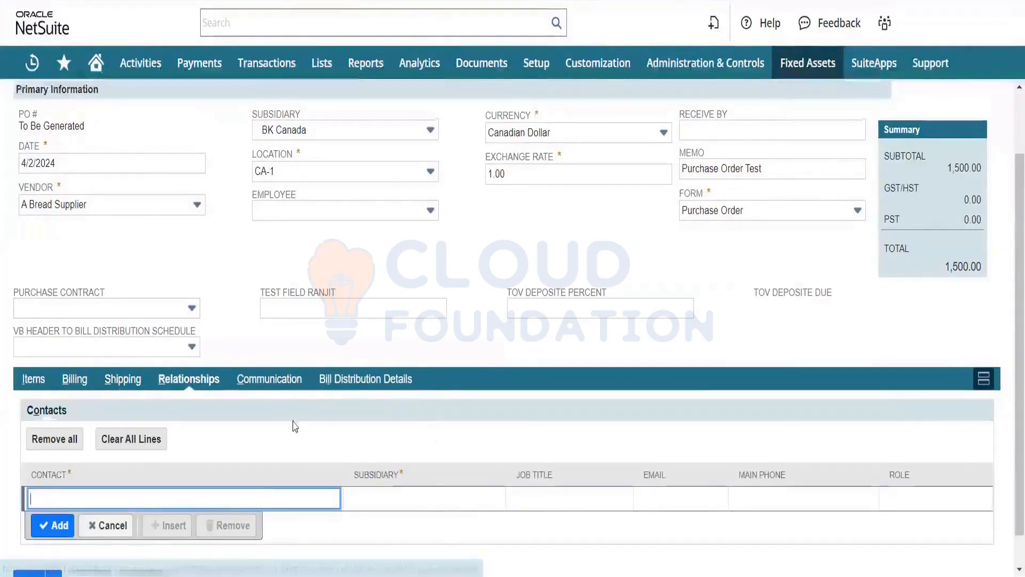
- Return to the order's item lines, add the pending Dell monitor line, and save the purchase order
left_click(46, 381)
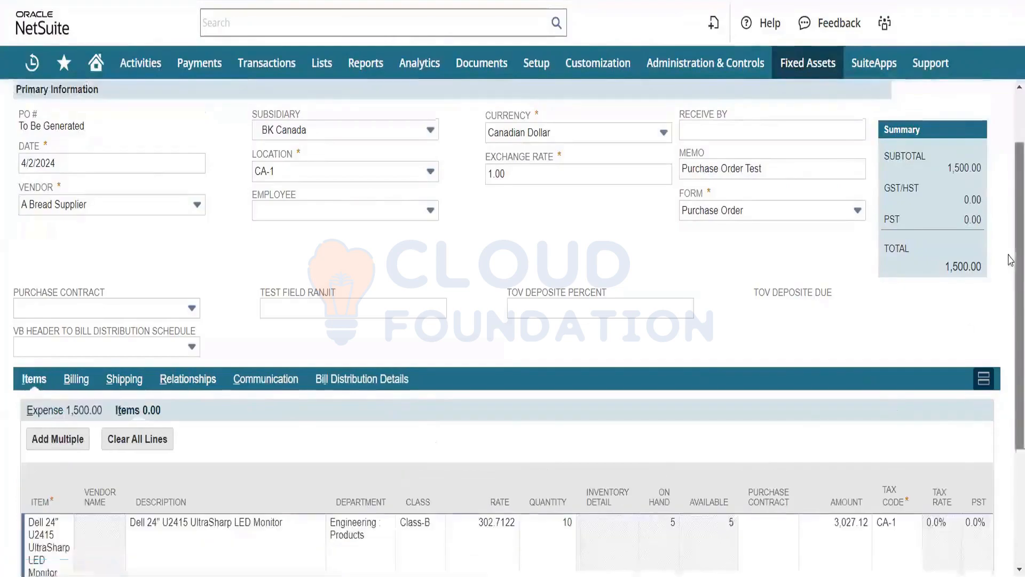
scroll(1009, 310, "down", 3)
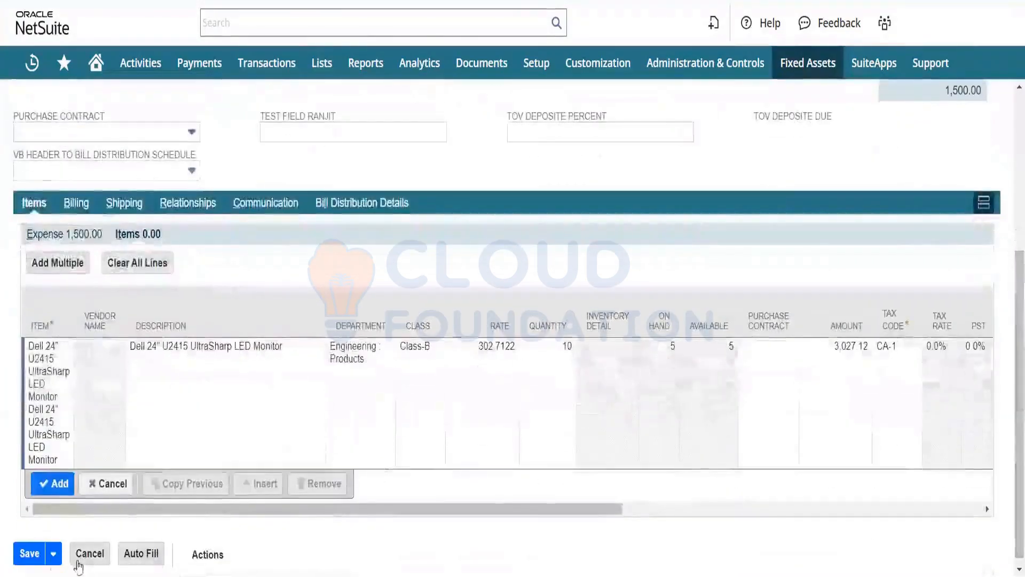
left_click(28, 555)
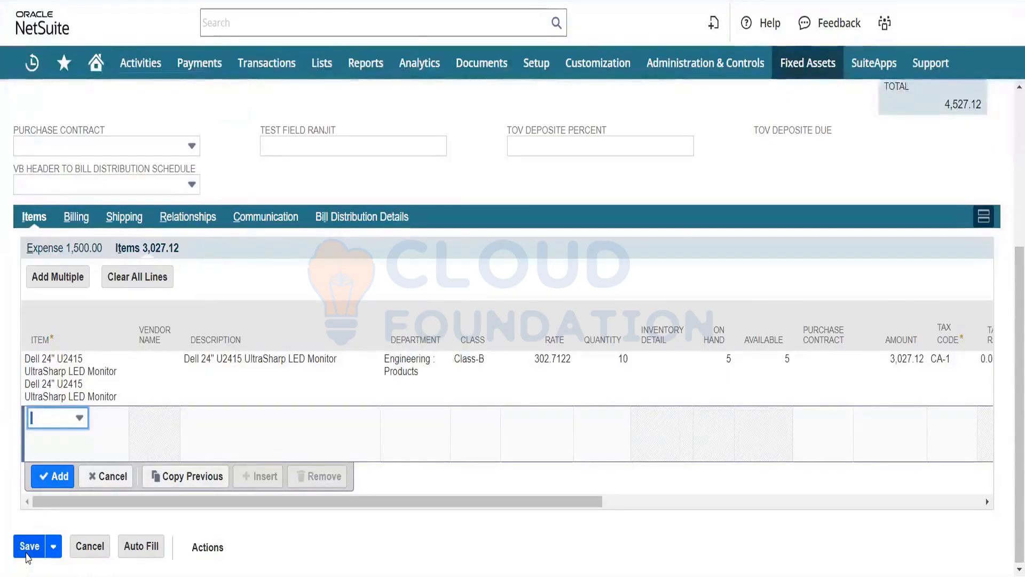
left_click(28, 546)
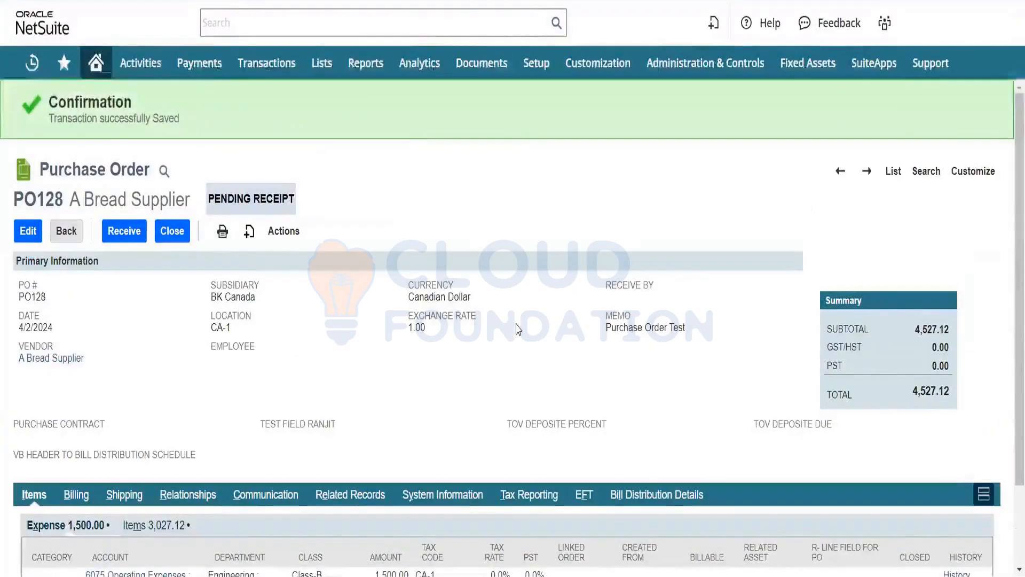
- Check the subtotal and summary amounts of the saved A Bread Supplier purchase order
scroll(1011, 297, "down", 2)
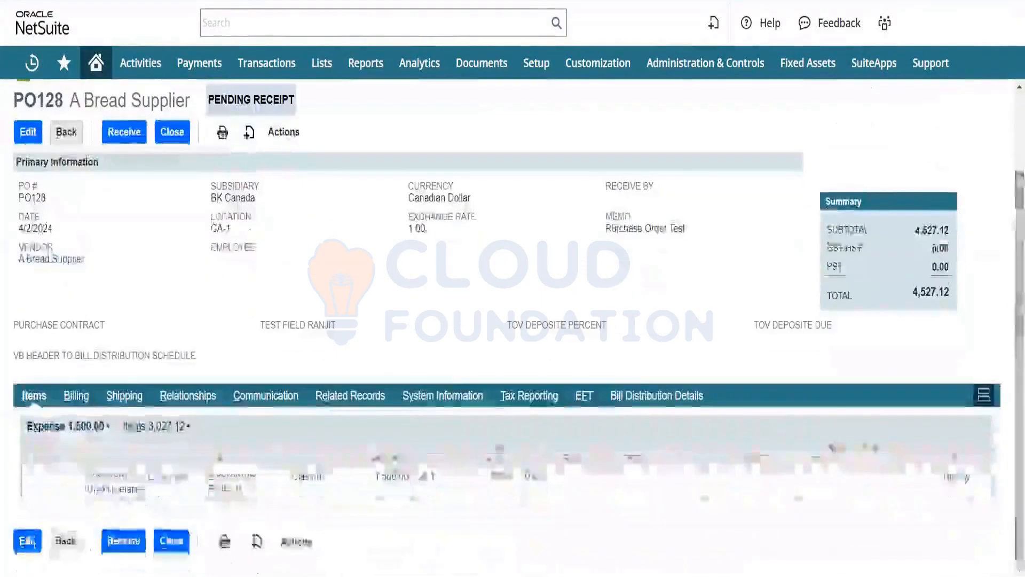
triple_click(929, 225)
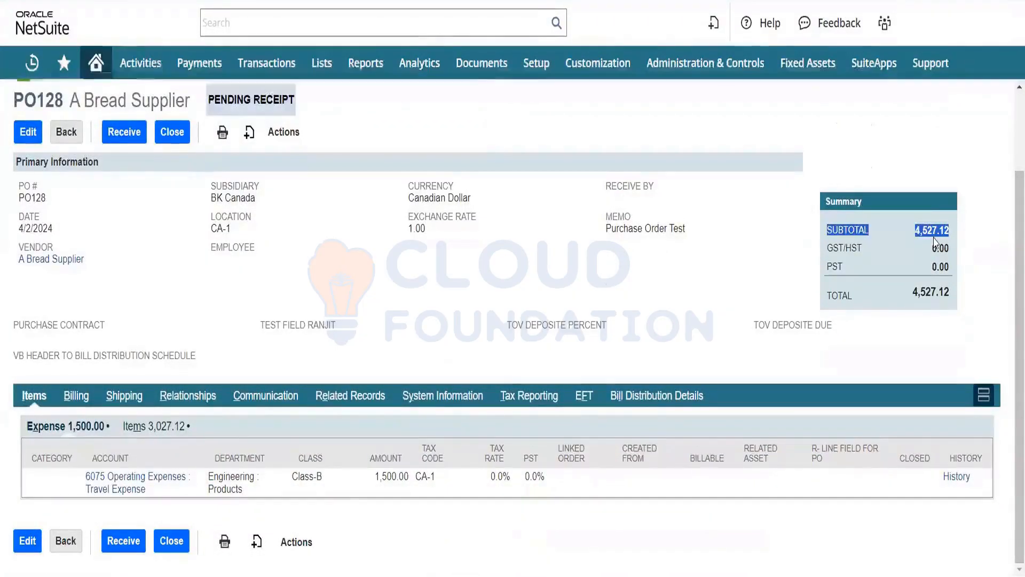
left_click(782, 249)
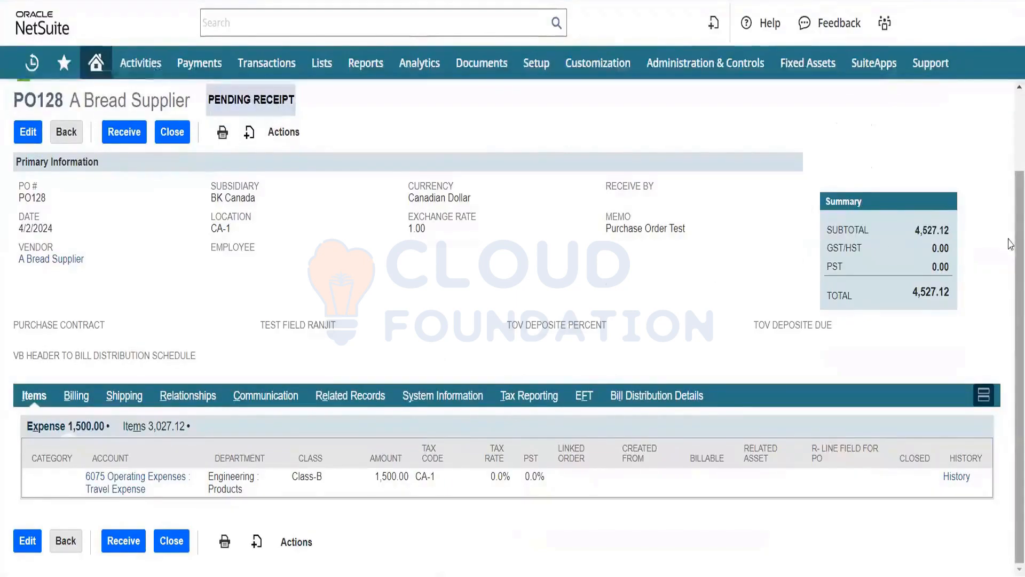
left_click_drag(1011, 244, 1010, 204)
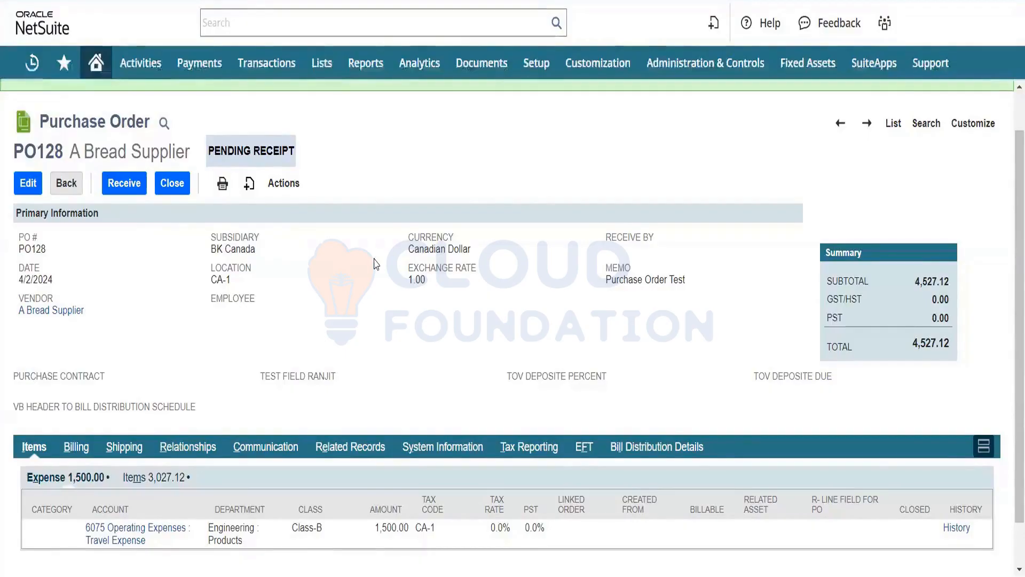
- Open the Receive Orders page for purchases in a separate browser tab
mouse_move(275, 63)
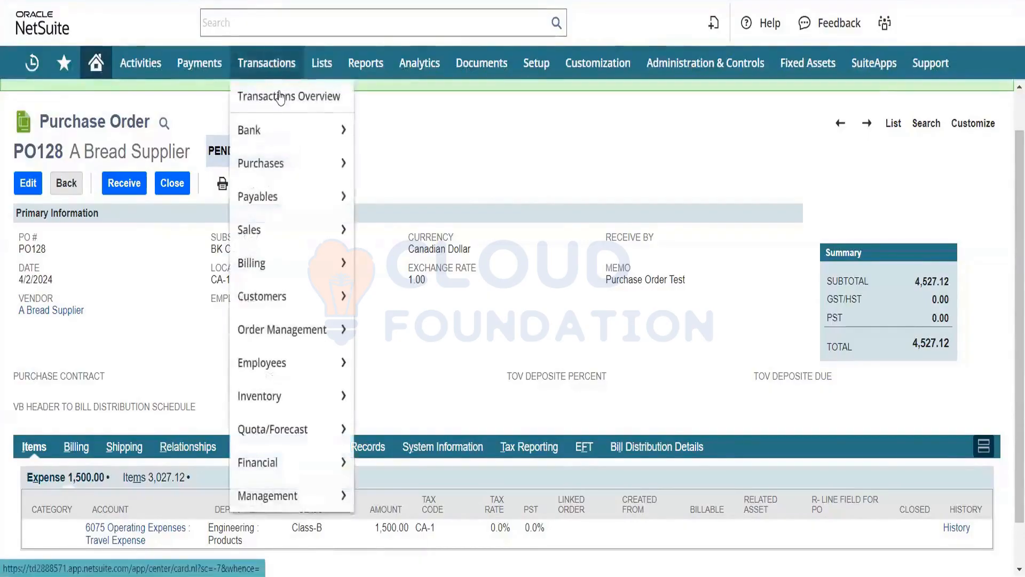
mouse_move(295, 160)
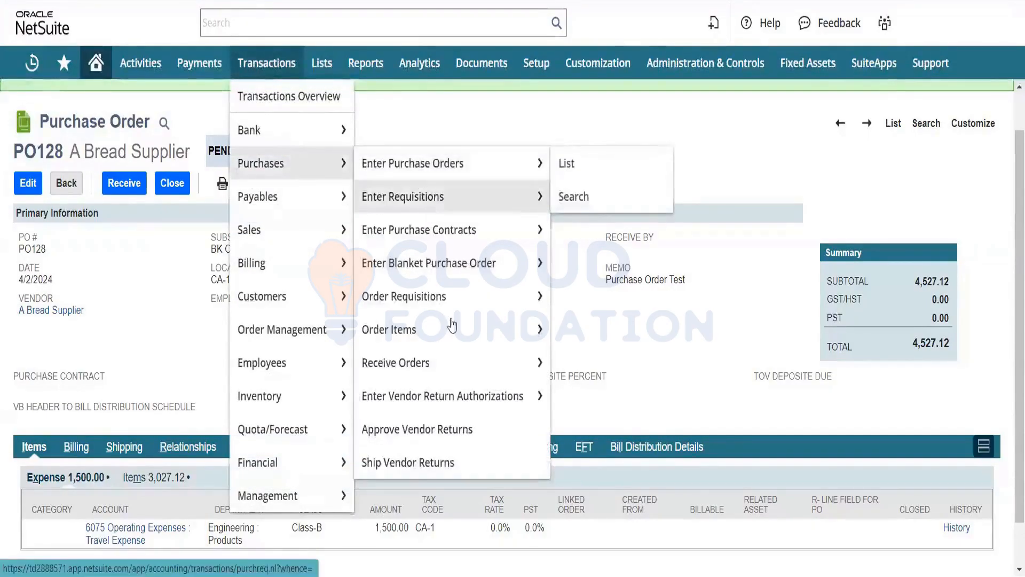
mouse_move(472, 370)
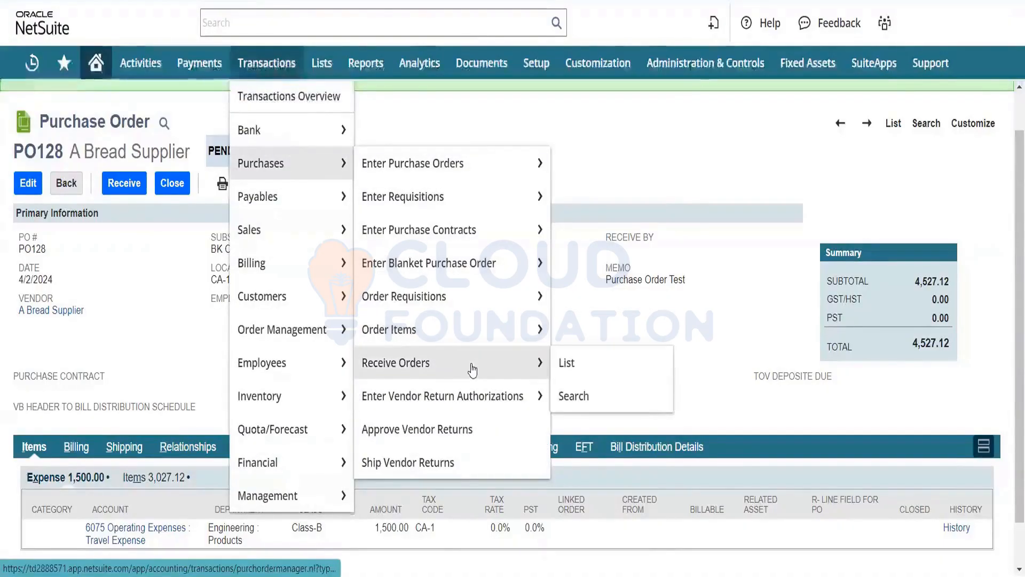
right_click(473, 370)
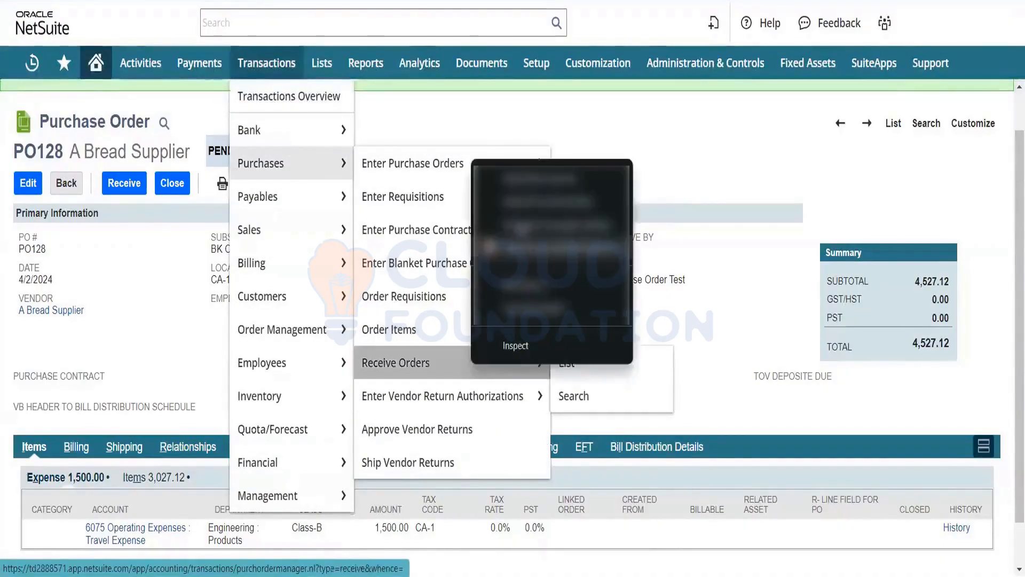
left_click(541, 191)
mouse_move(541, 191)
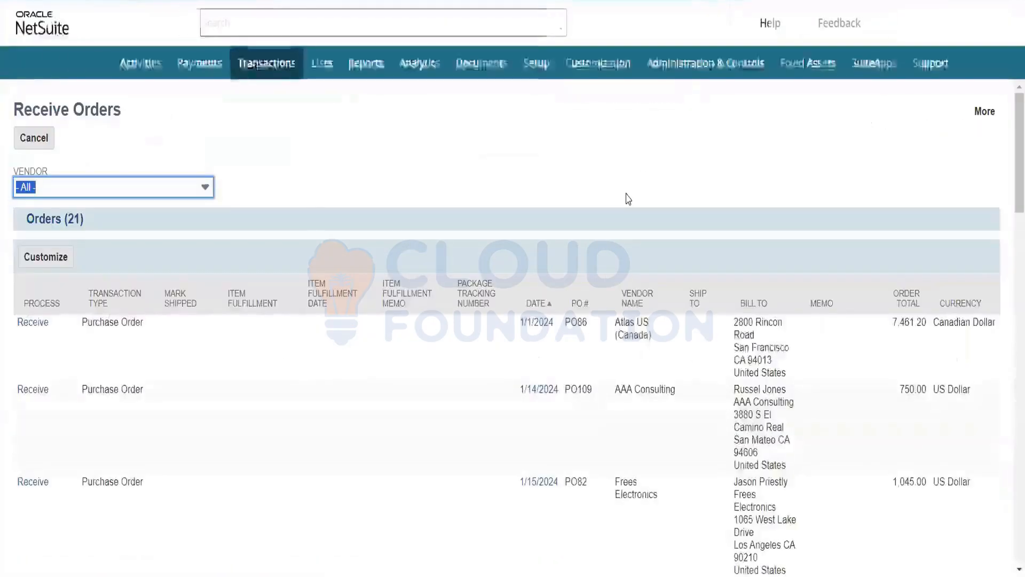
left_click(670, 190)
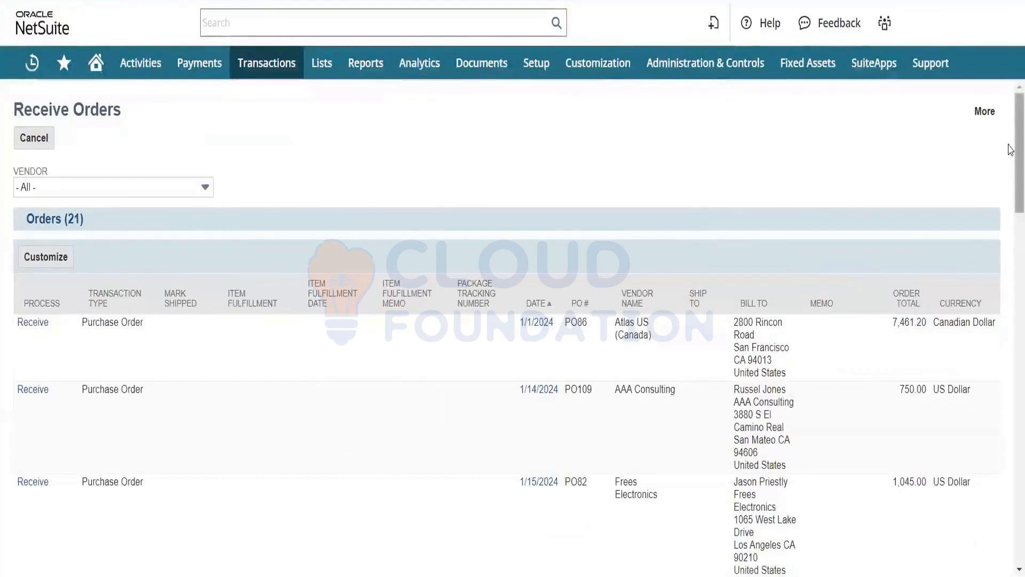
- Locate the A Bread Supplier order with the memo Purchase Order Test in the list of orders awaiting receipt
left_click_drag(1011, 149, 1011, 545)
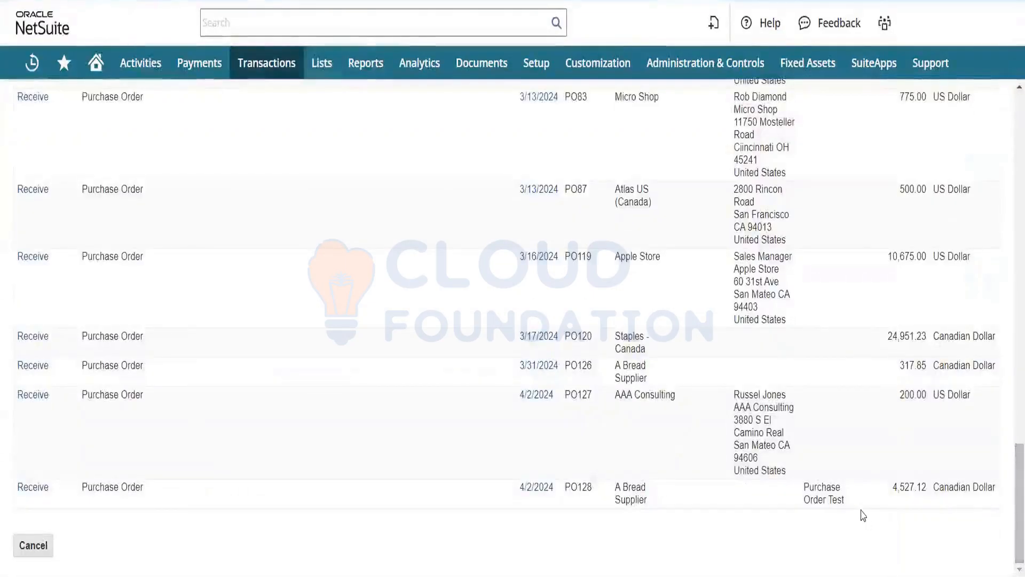
left_click_drag(854, 505, 145, 495)
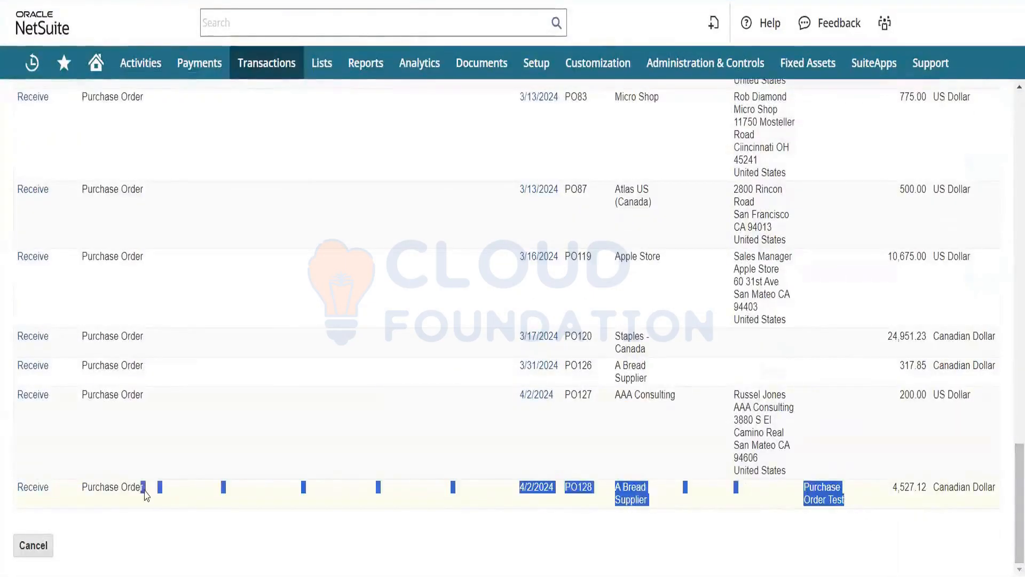
left_click(225, 524)
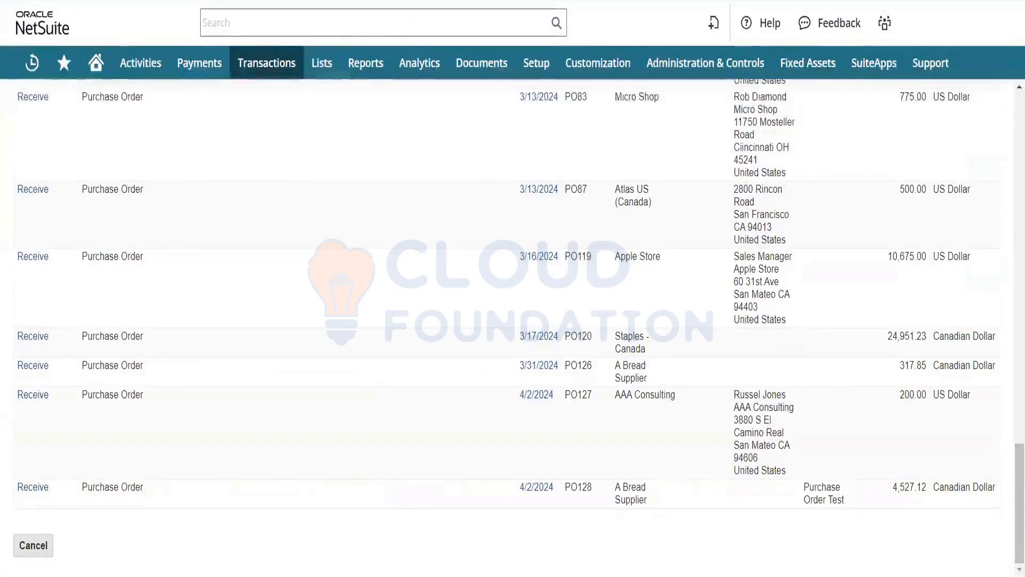
- Search the page for "a bread" and check the order total of the Purchase Order Test entry
scroll(1010, 491, "up", 20)
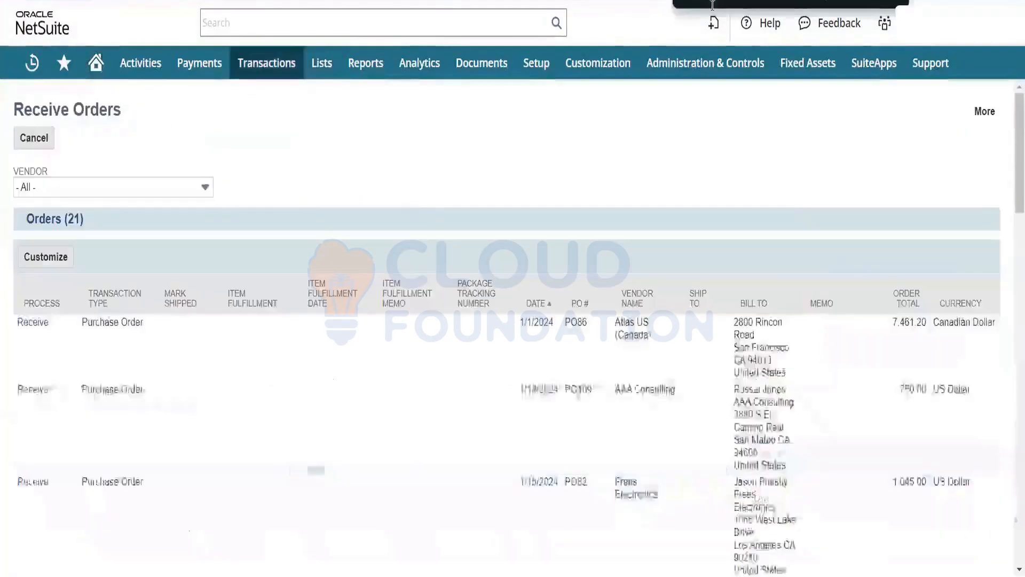
type("a bread")
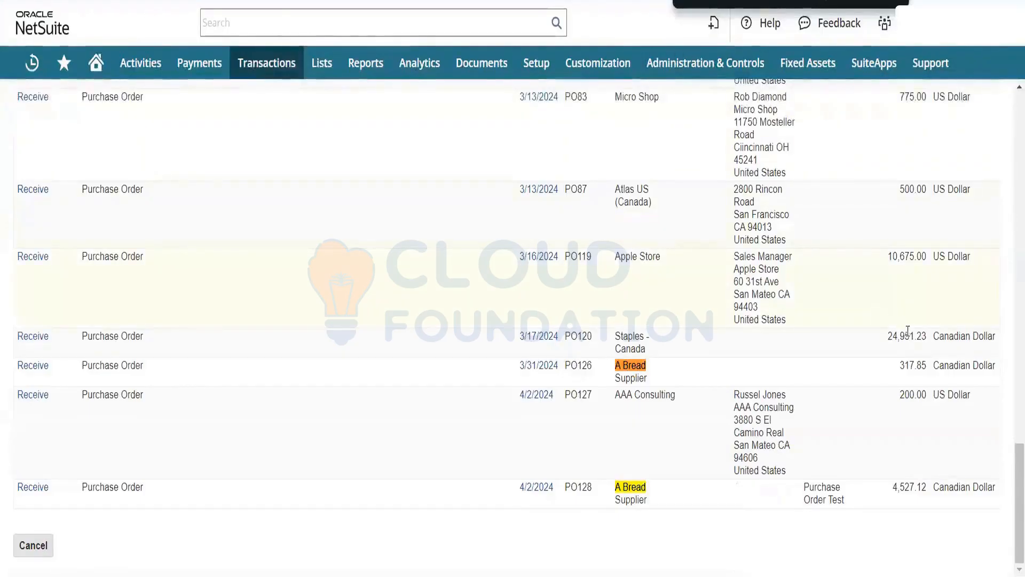
double_click(912, 336)
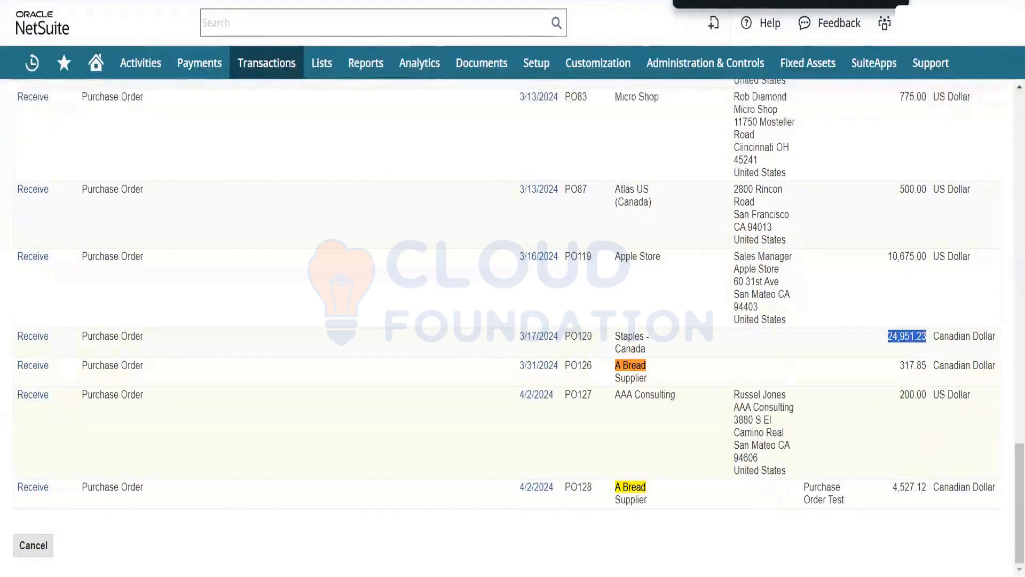
left_click(922, 488)
double_click(923, 489)
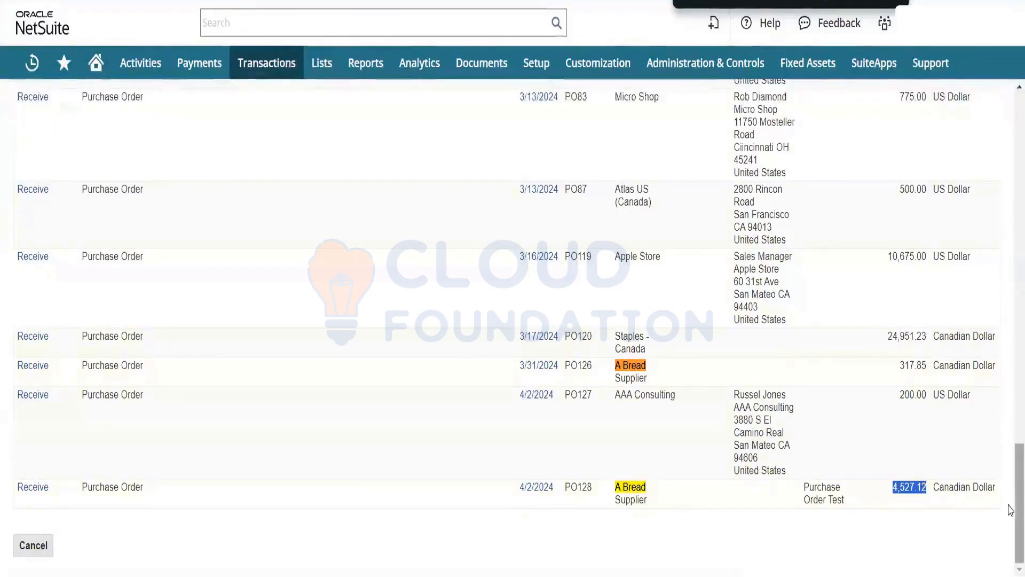
right_click(1009, 353)
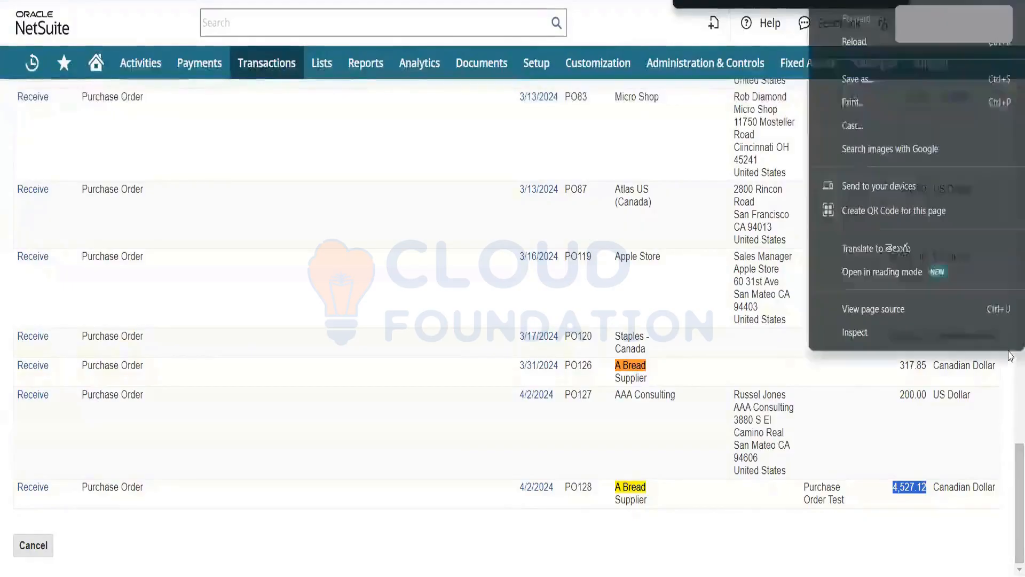
left_click(1008, 489)
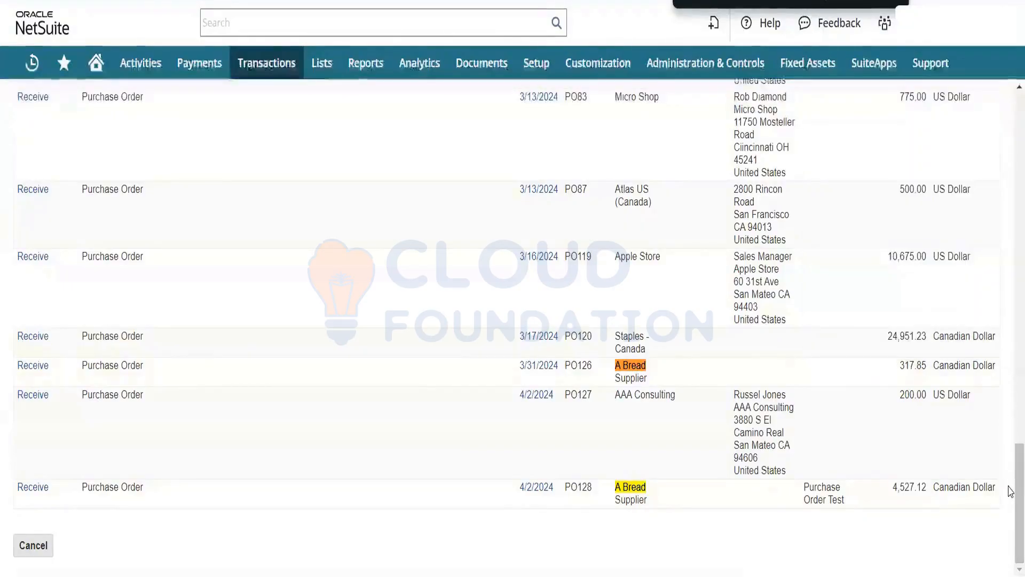
key("Escape")
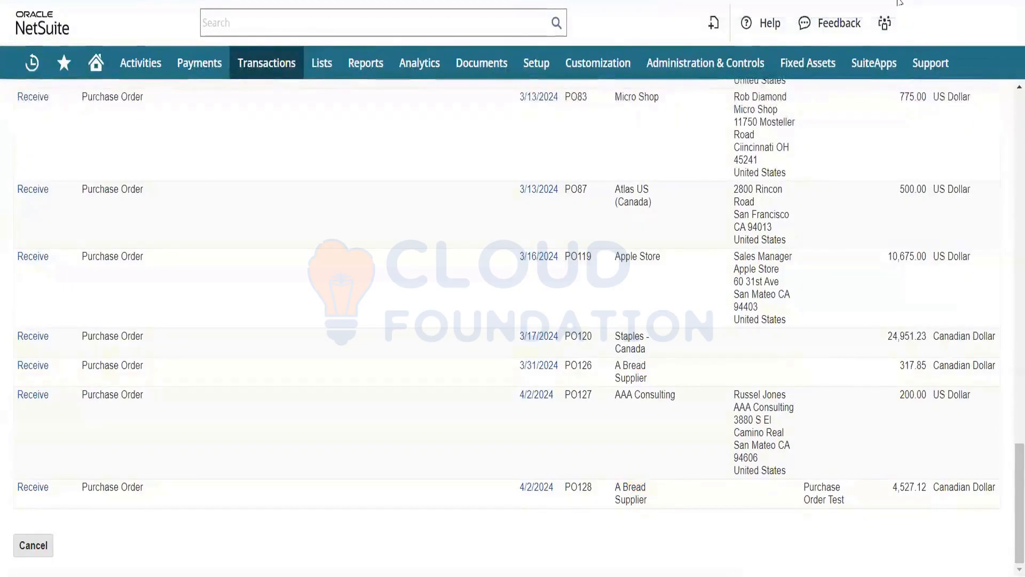
- Try sorting the orders awaiting receipt by PO number in ascending and descending order
left_click_drag(1010, 506, 1008, 93)
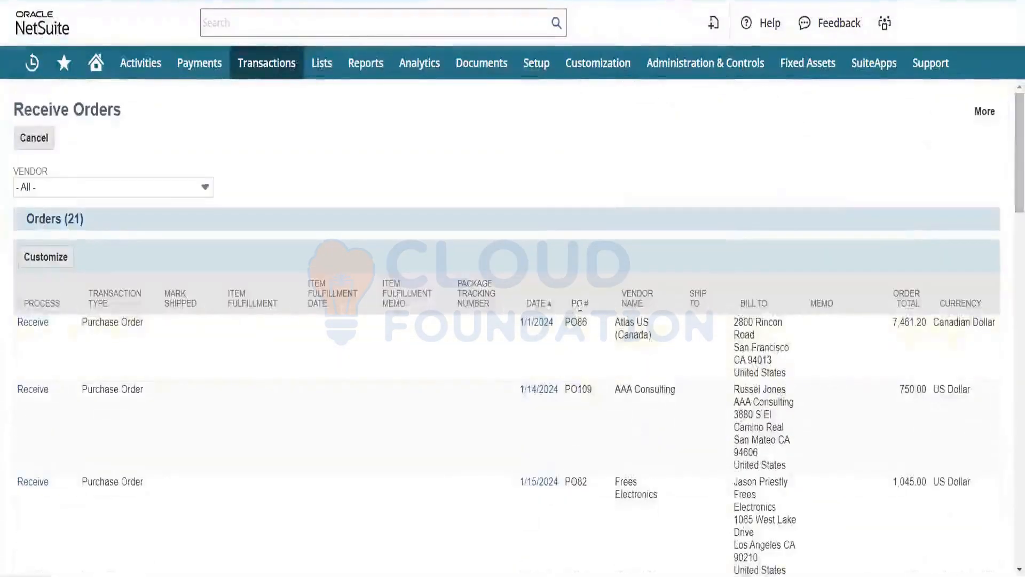
left_click(579, 303)
left_click(581, 303)
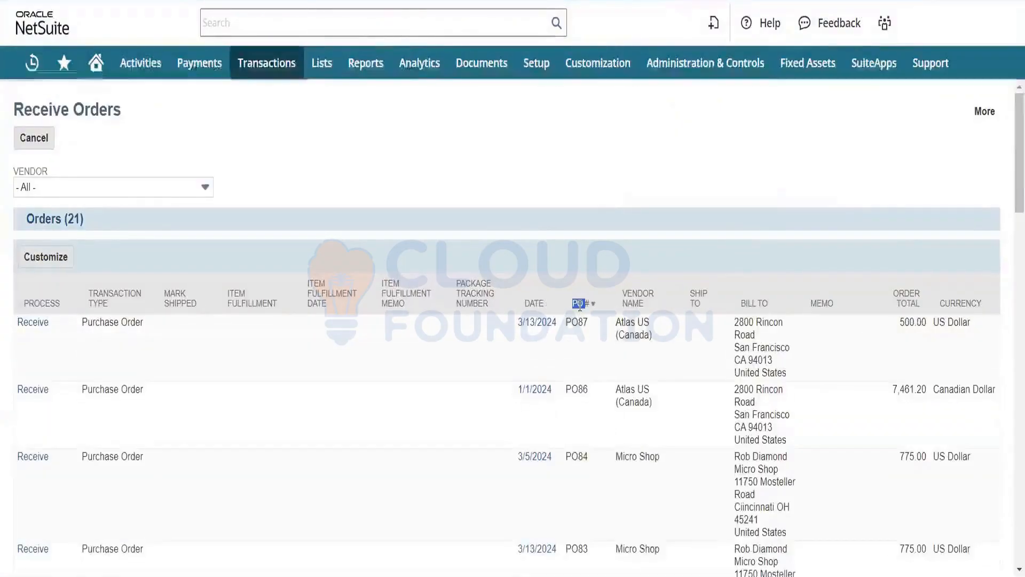
left_click(592, 305)
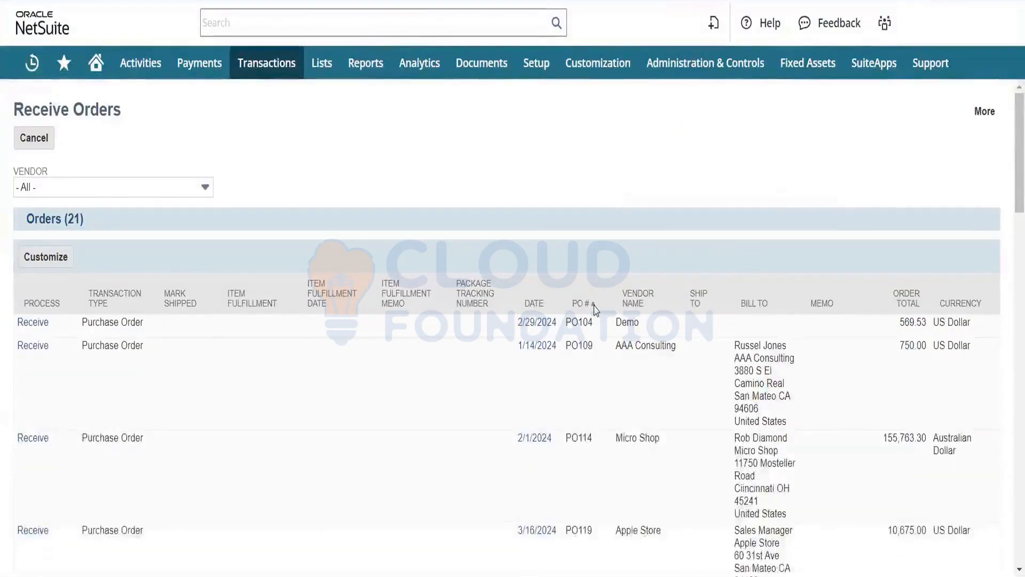
left_click(594, 307)
left_click(594, 307)
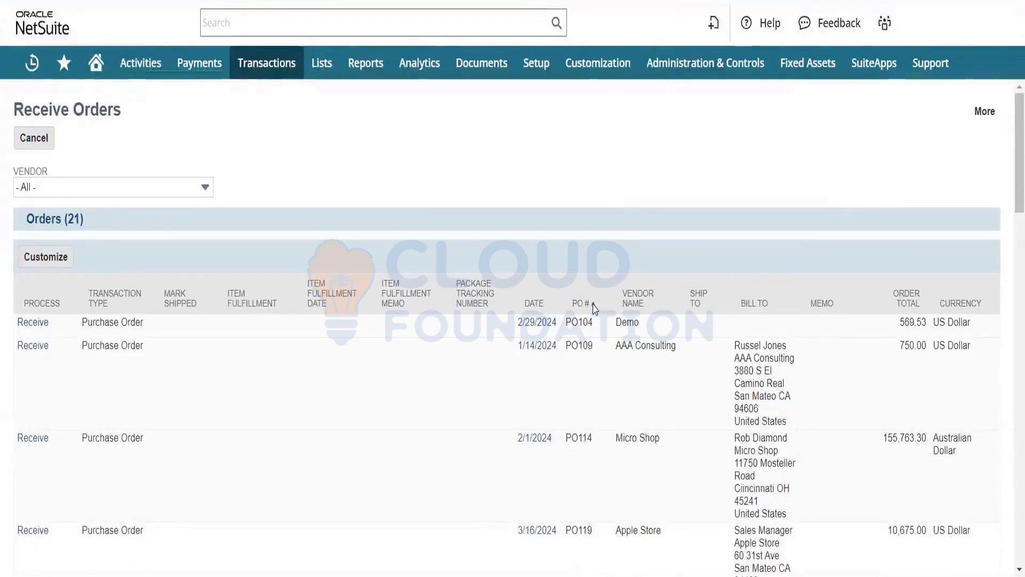
left_click(594, 307)
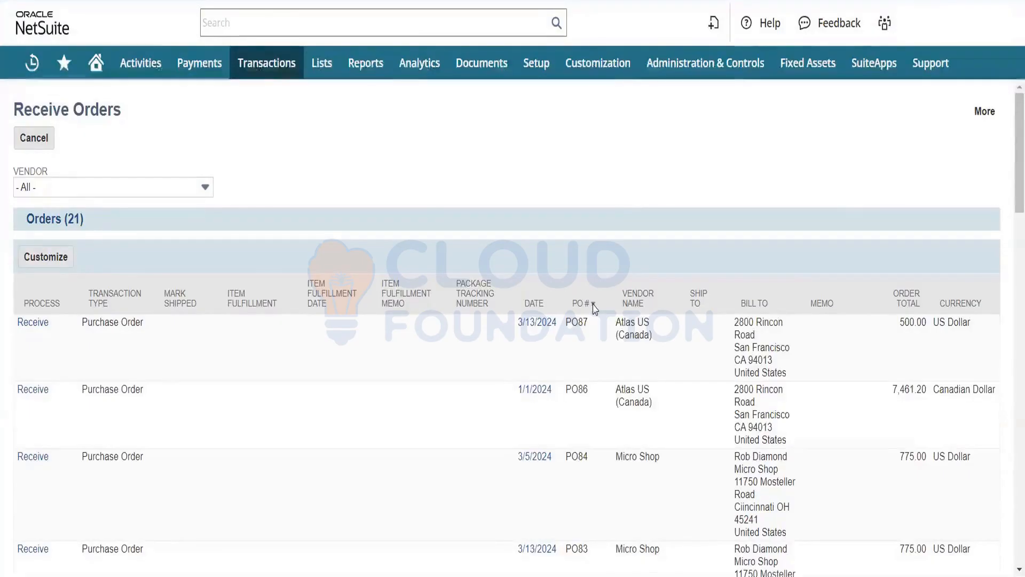
left_click(596, 307)
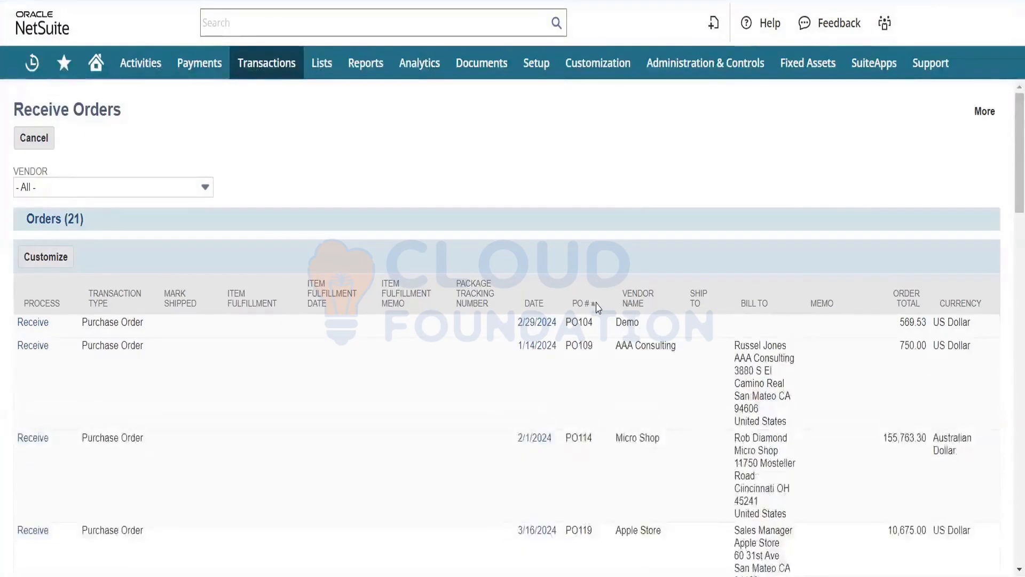
left_click(596, 308)
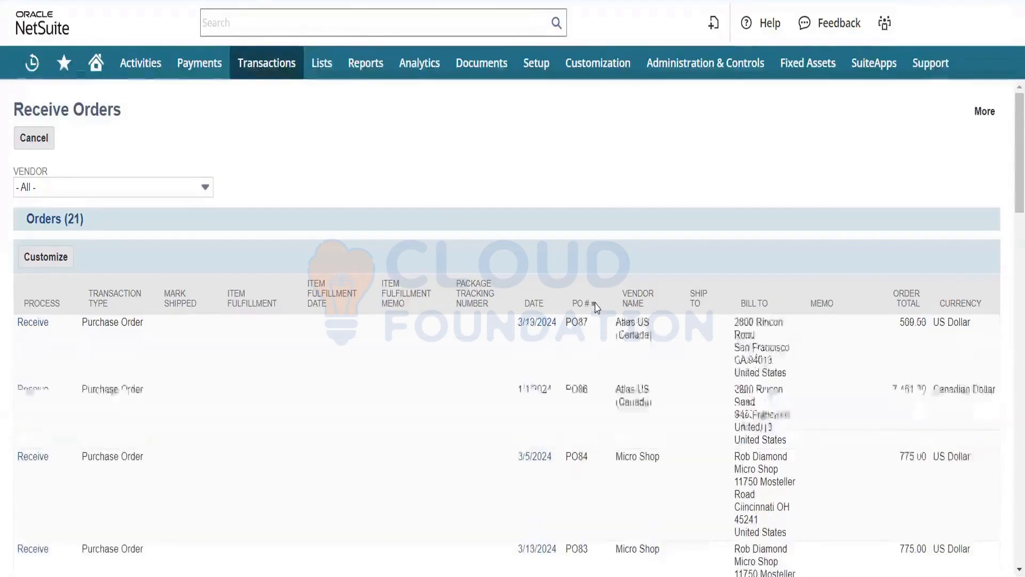
- Sort the orders awaiting receipt by date, newest first, and review the A Bread Supplier entry
left_click(542, 302)
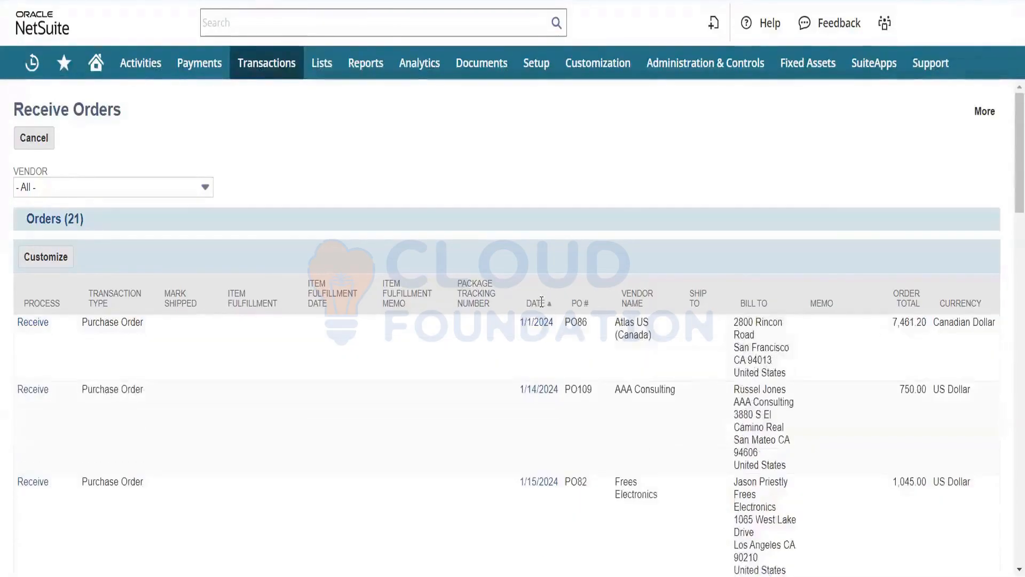
left_click(541, 302)
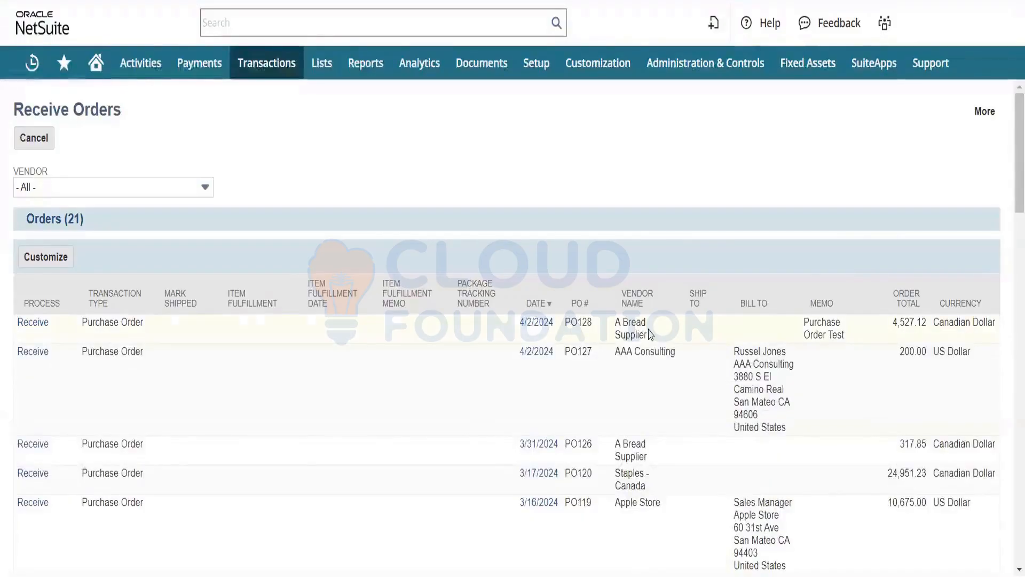
left_click_drag(650, 333, 522, 325)
left_click(801, 188)
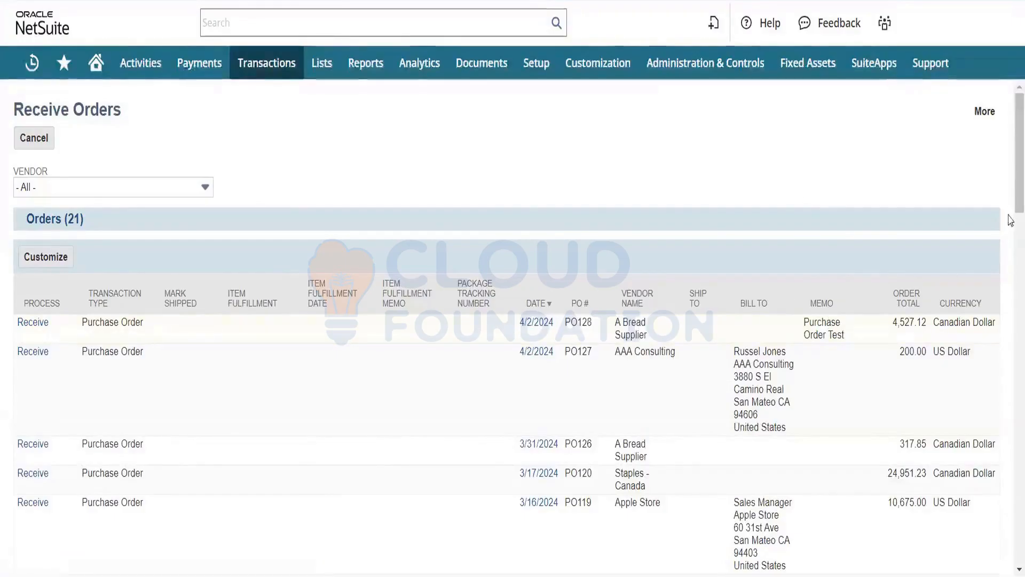
scroll(1010, 216, "down", 3)
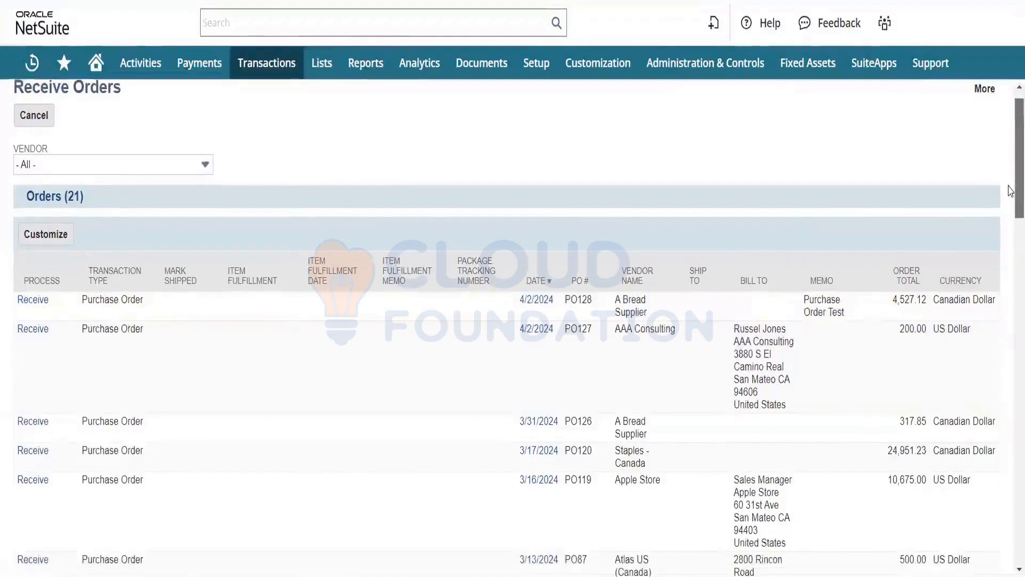
scroll(1010, 217, "up", 3)
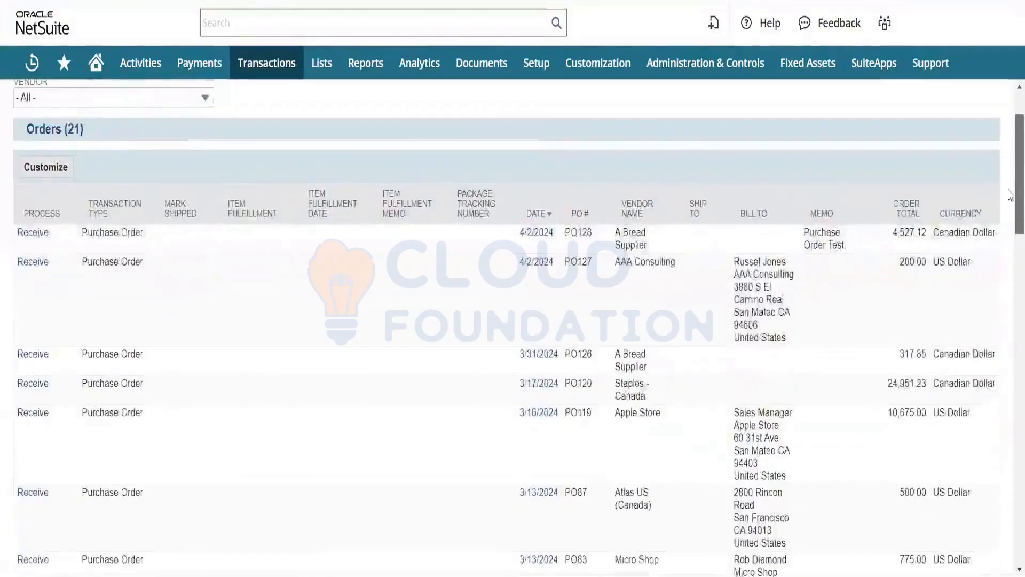